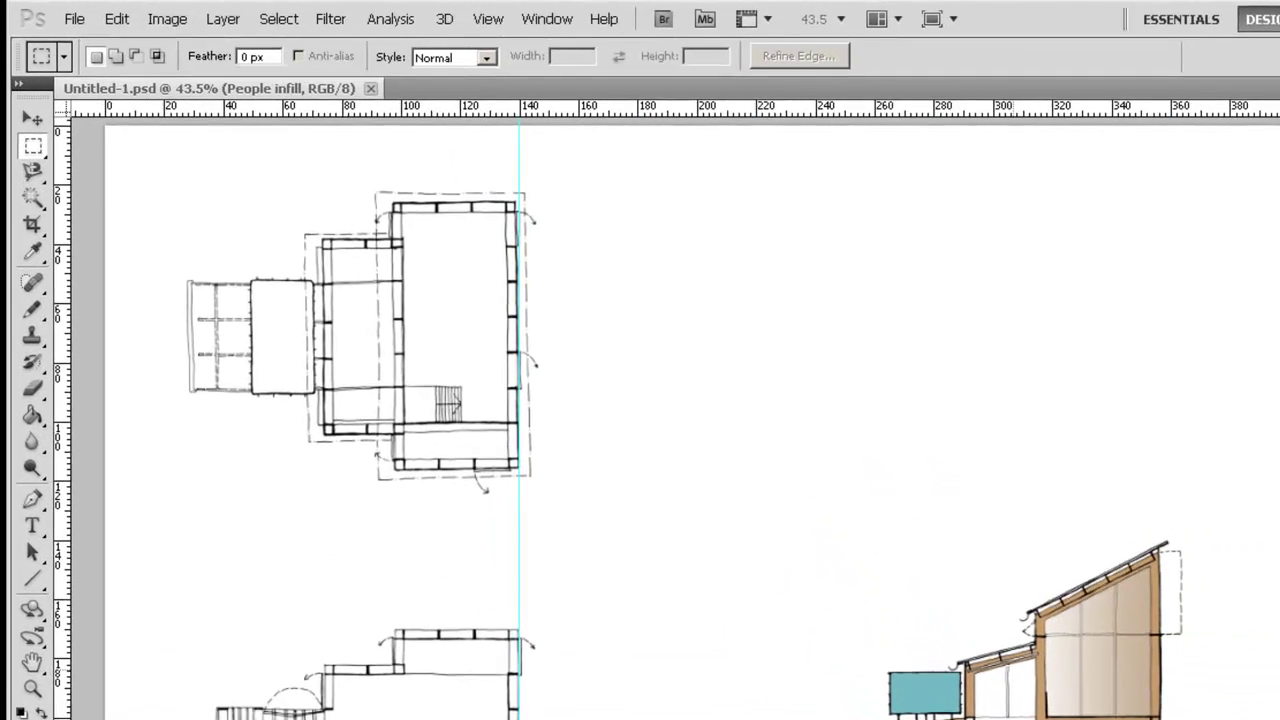
Open the image file Tree 1.jpg from the exercise folder
click(111, 13)
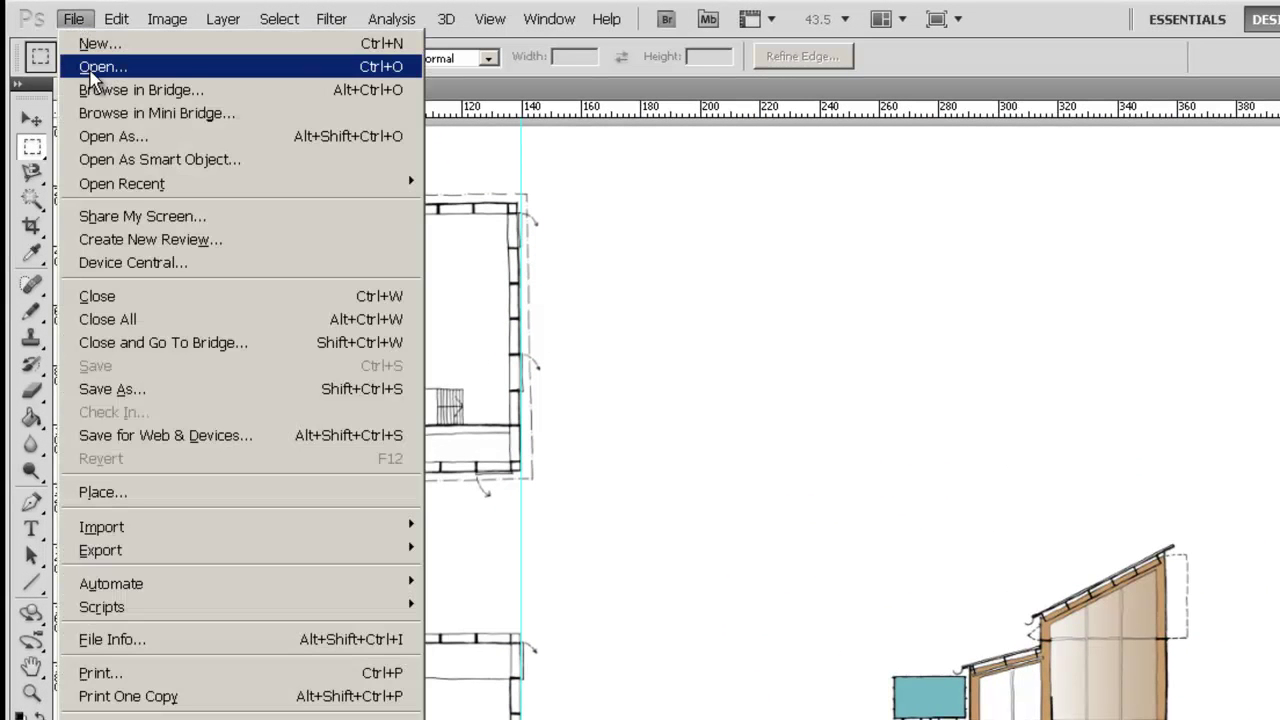
click(92, 67)
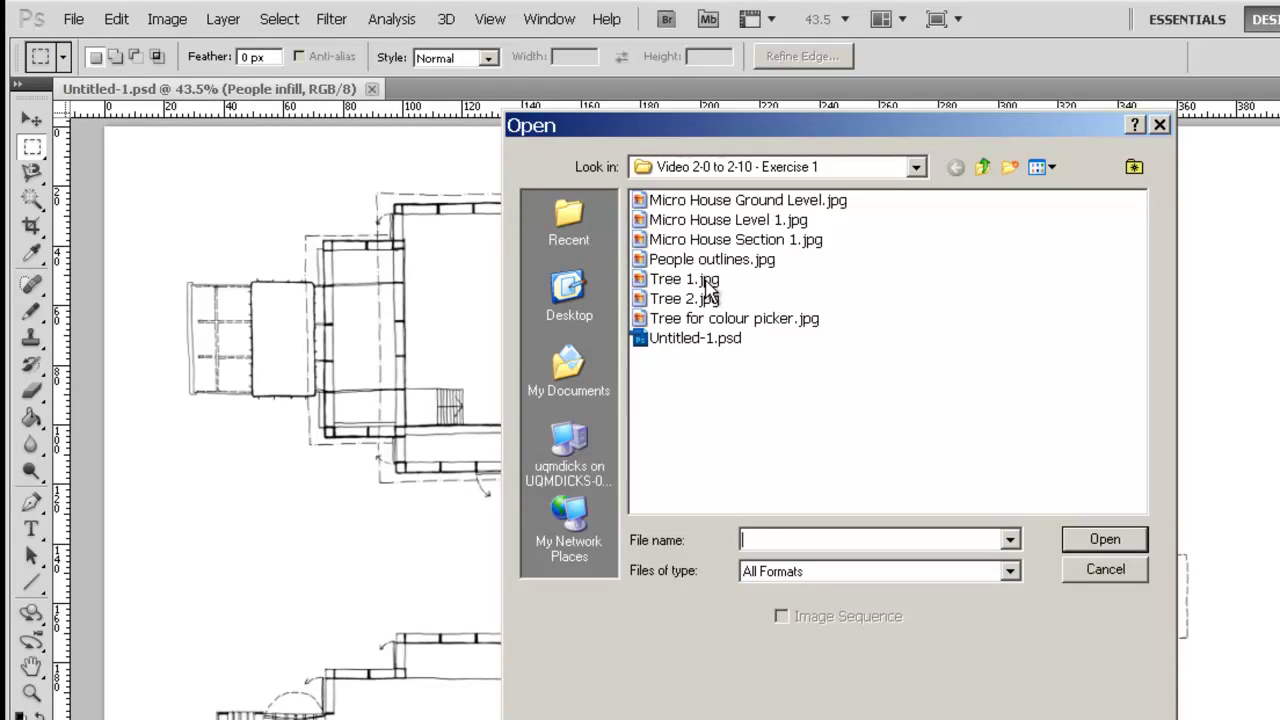
double_click(705, 281)
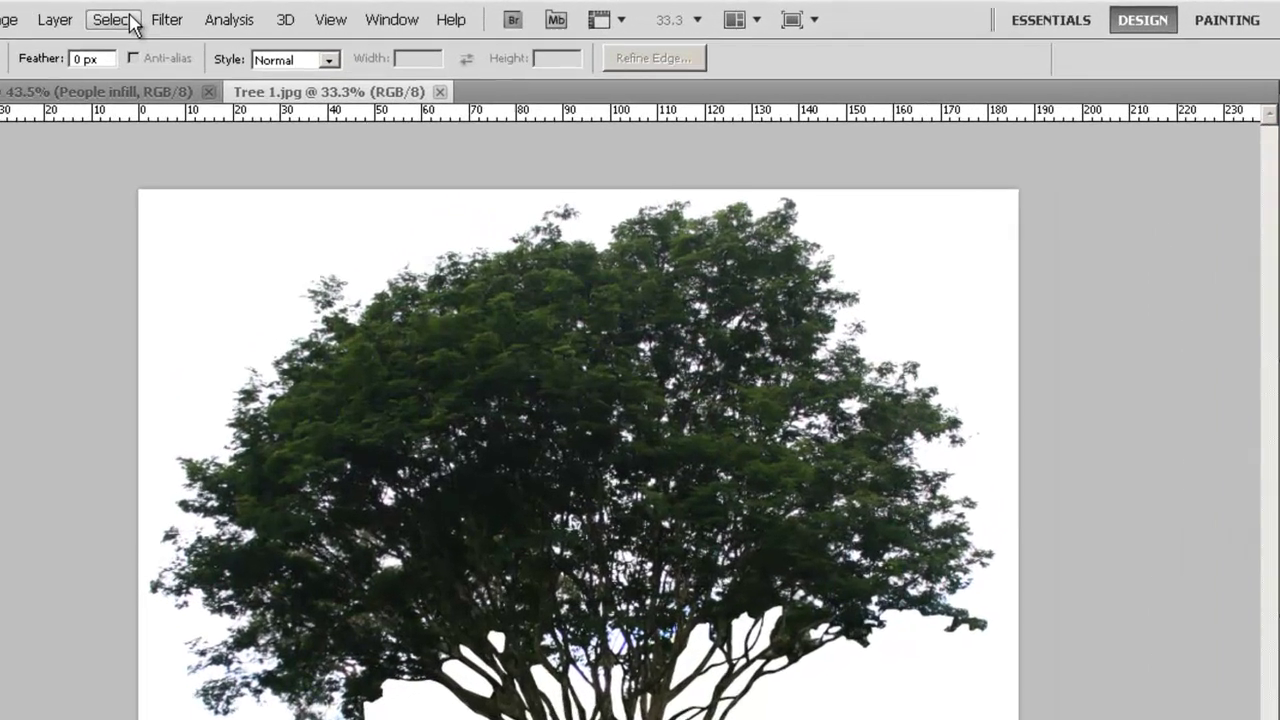
Select the tree by sampling its white background with Color Range and inverting the selection
click(264, 14)
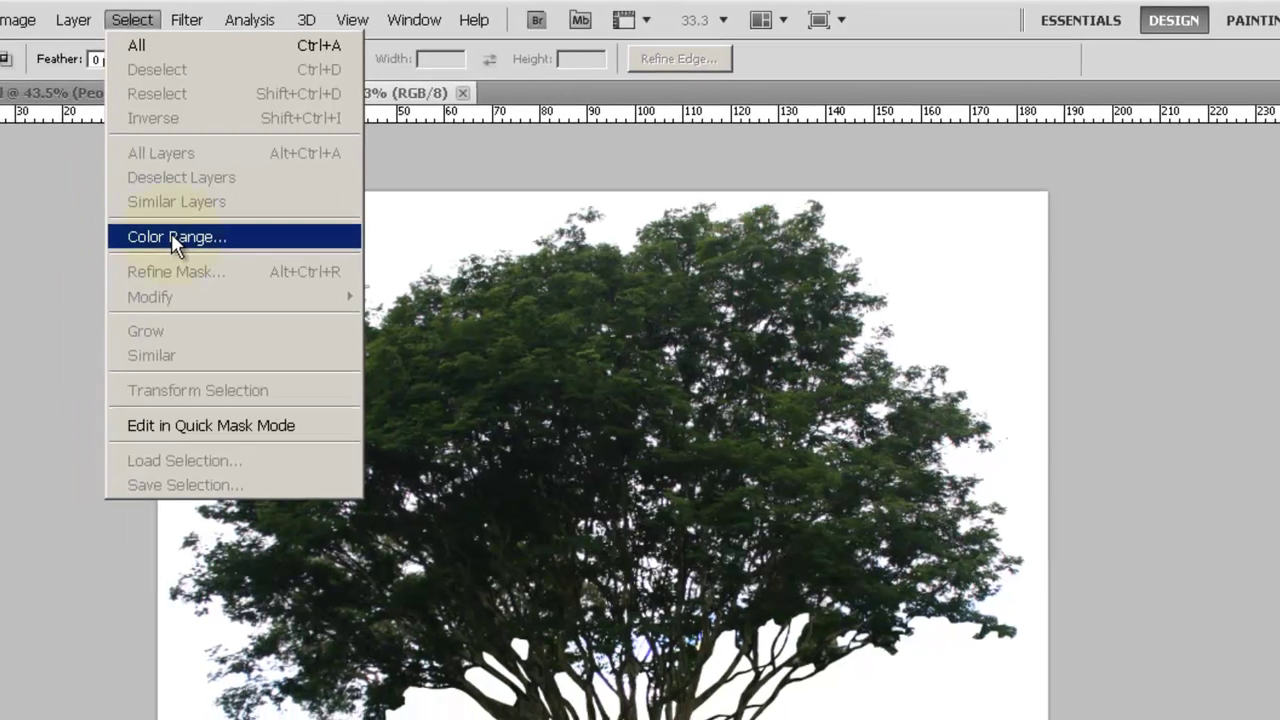
click(120, 243)
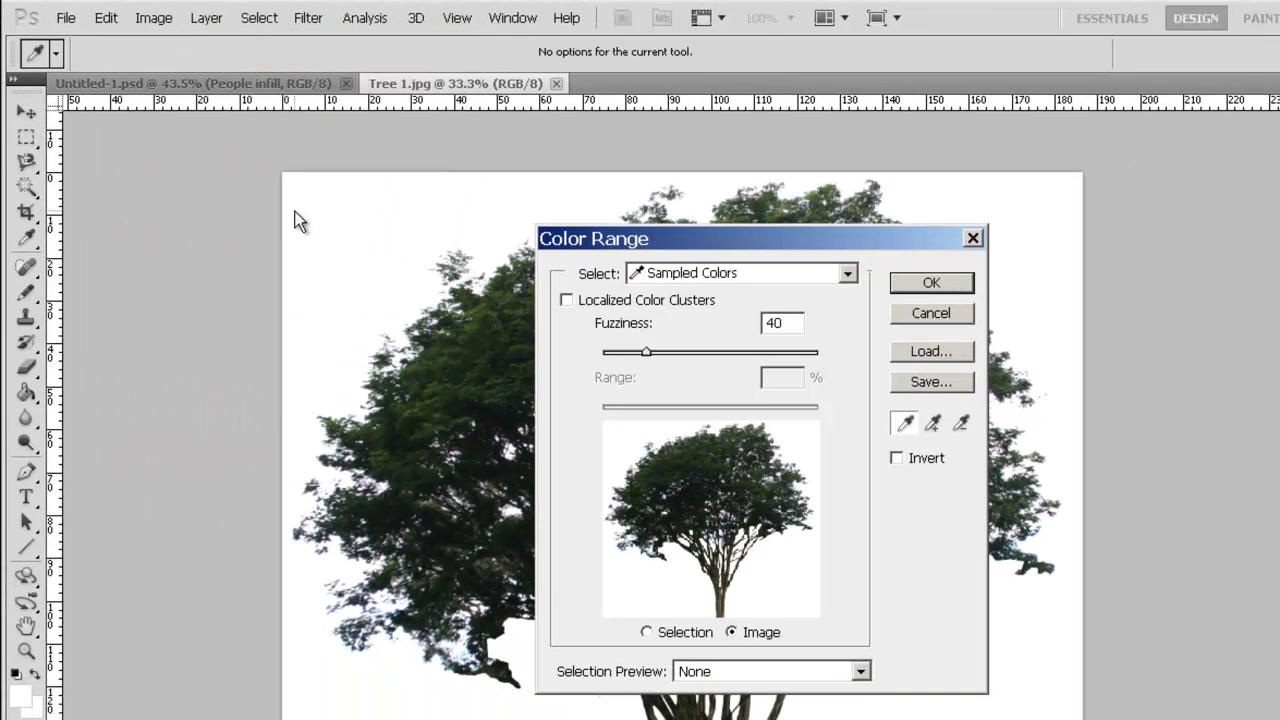
drag(607, 240, 639, 226)
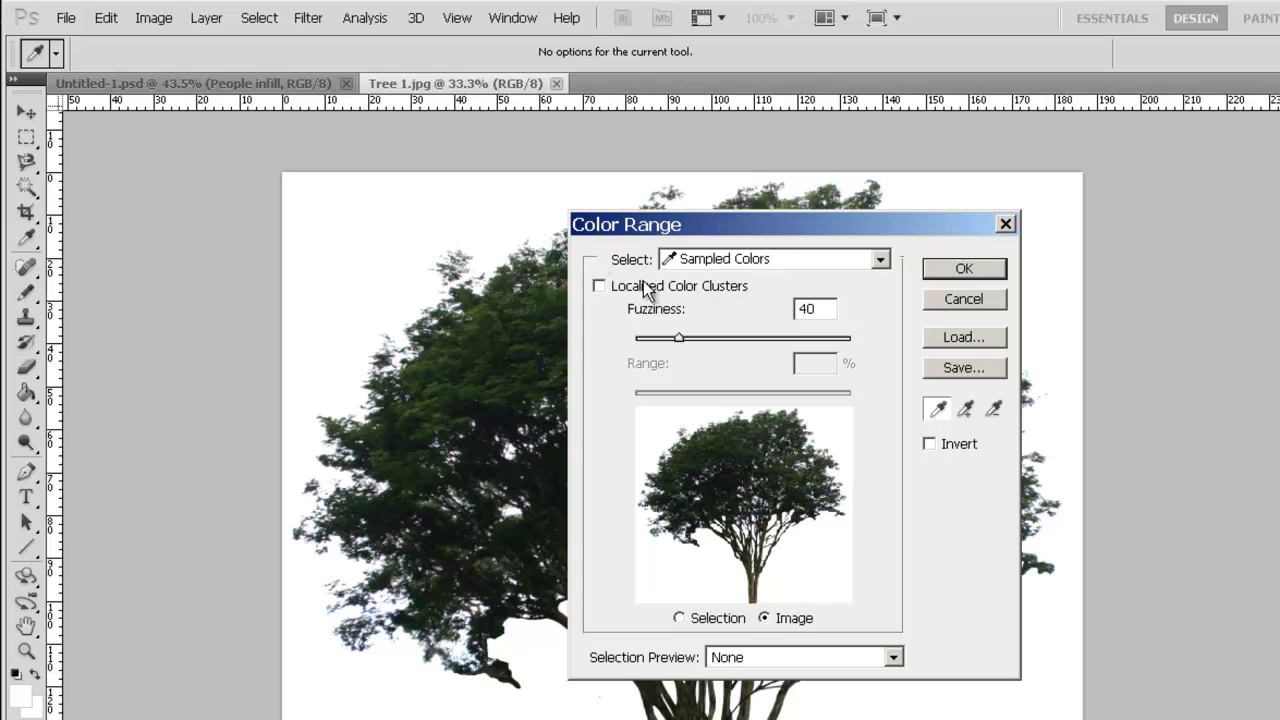
click(962, 275)
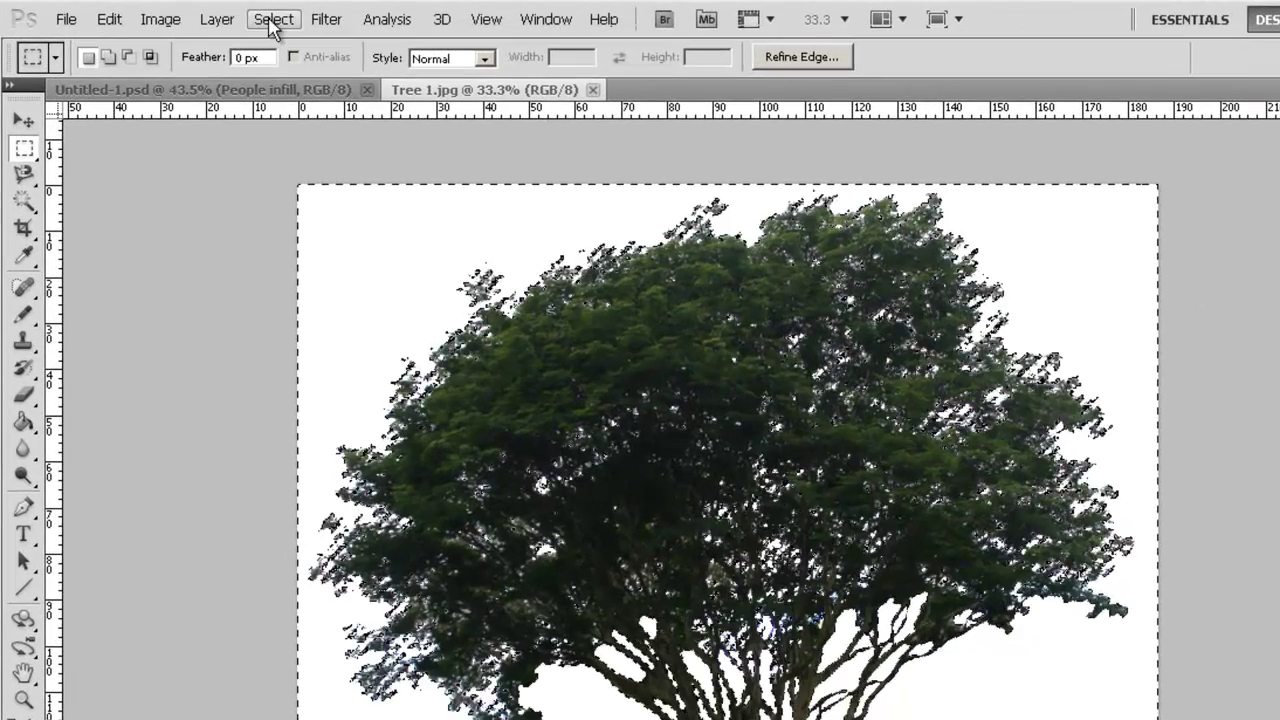
click(272, 20)
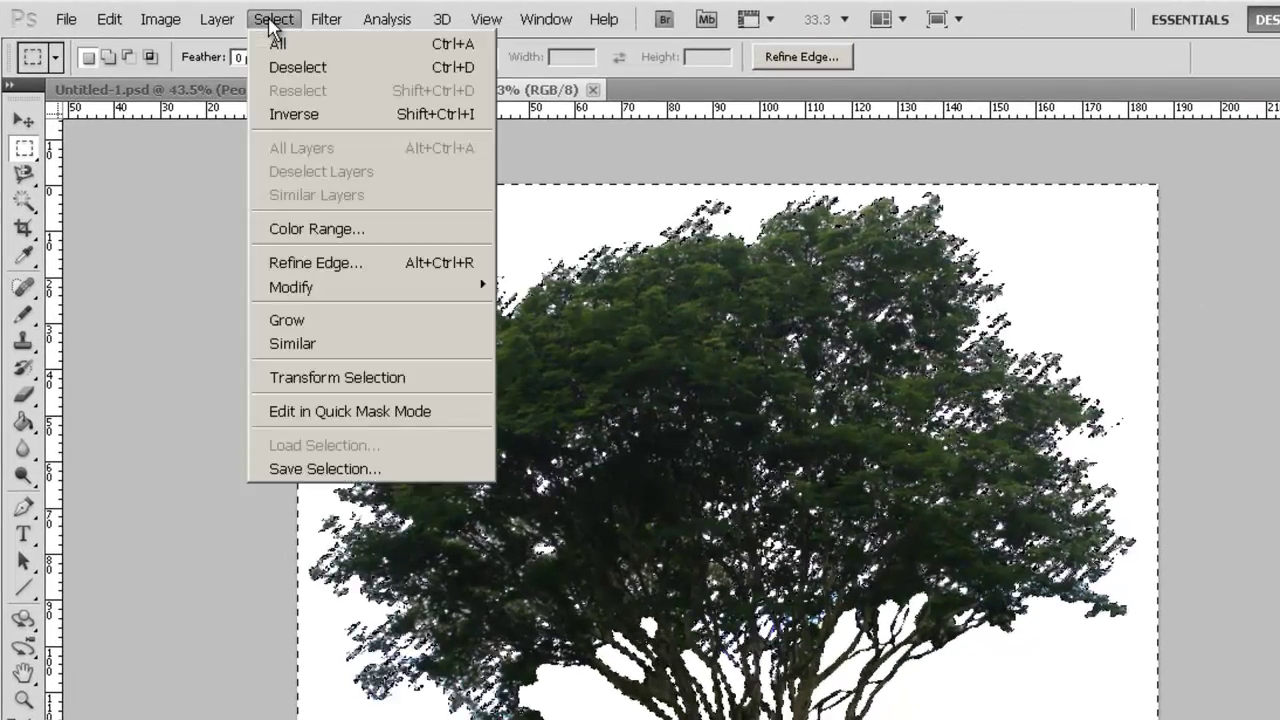
click(294, 114)
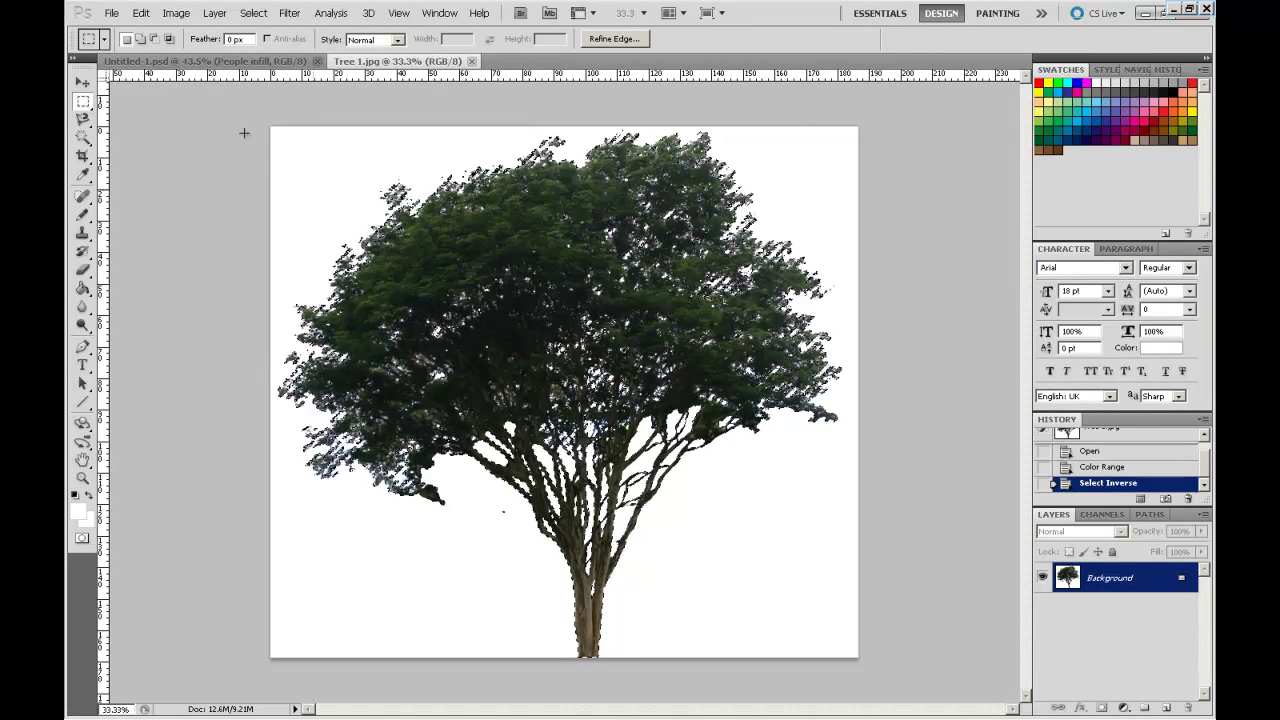
Paste the tree into Untitled-1.psd, scaled to about 64.5% with its trunk standing on the ground just behind the house section
click(184, 62)
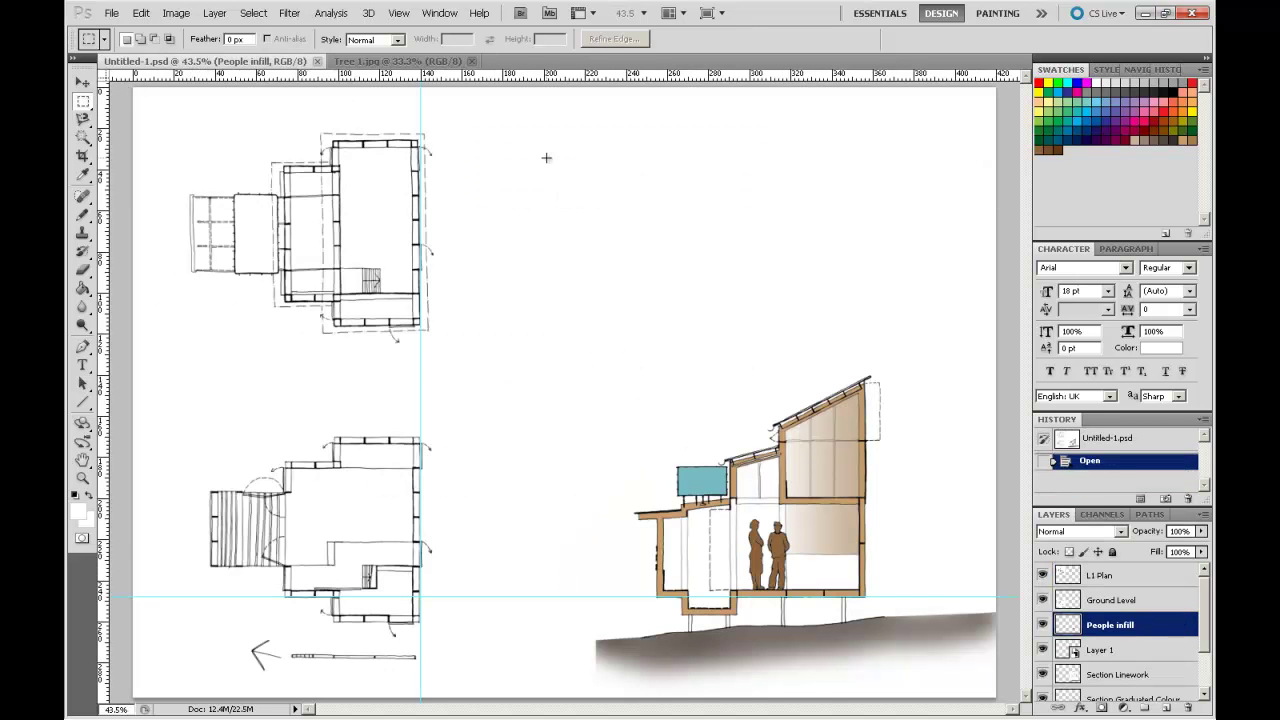
key(ctrl+v)
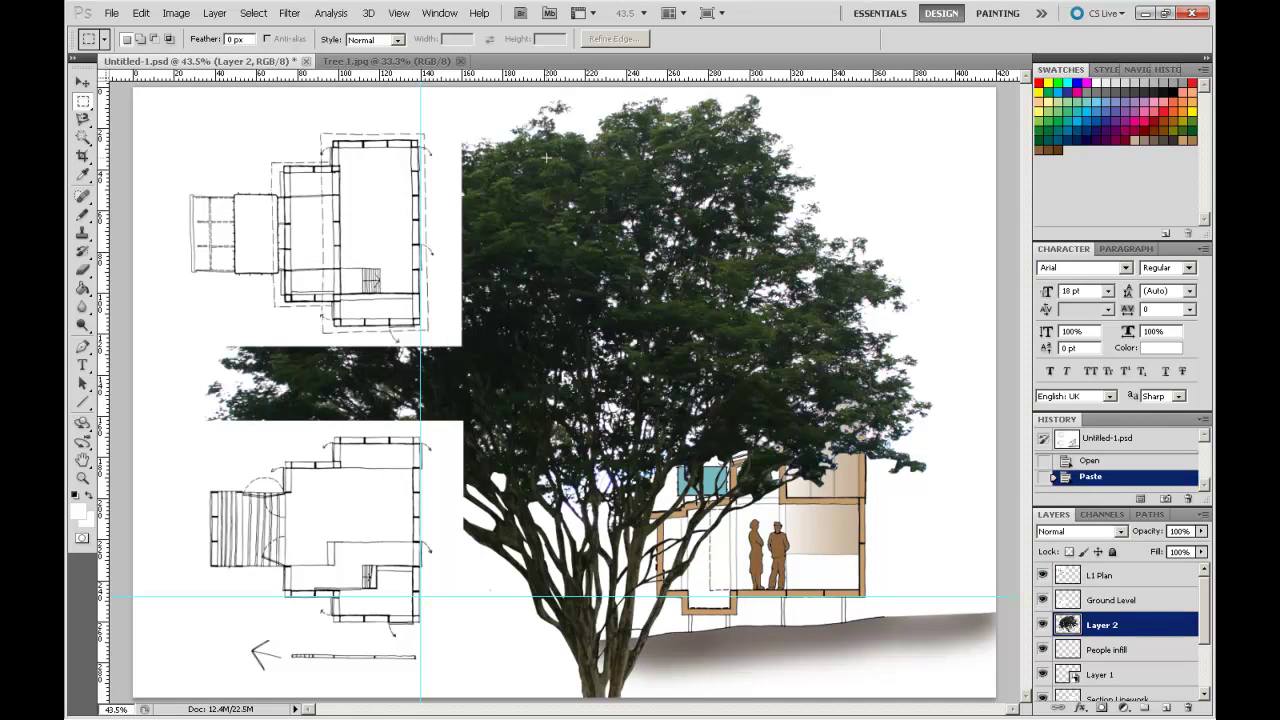
click(141, 13)
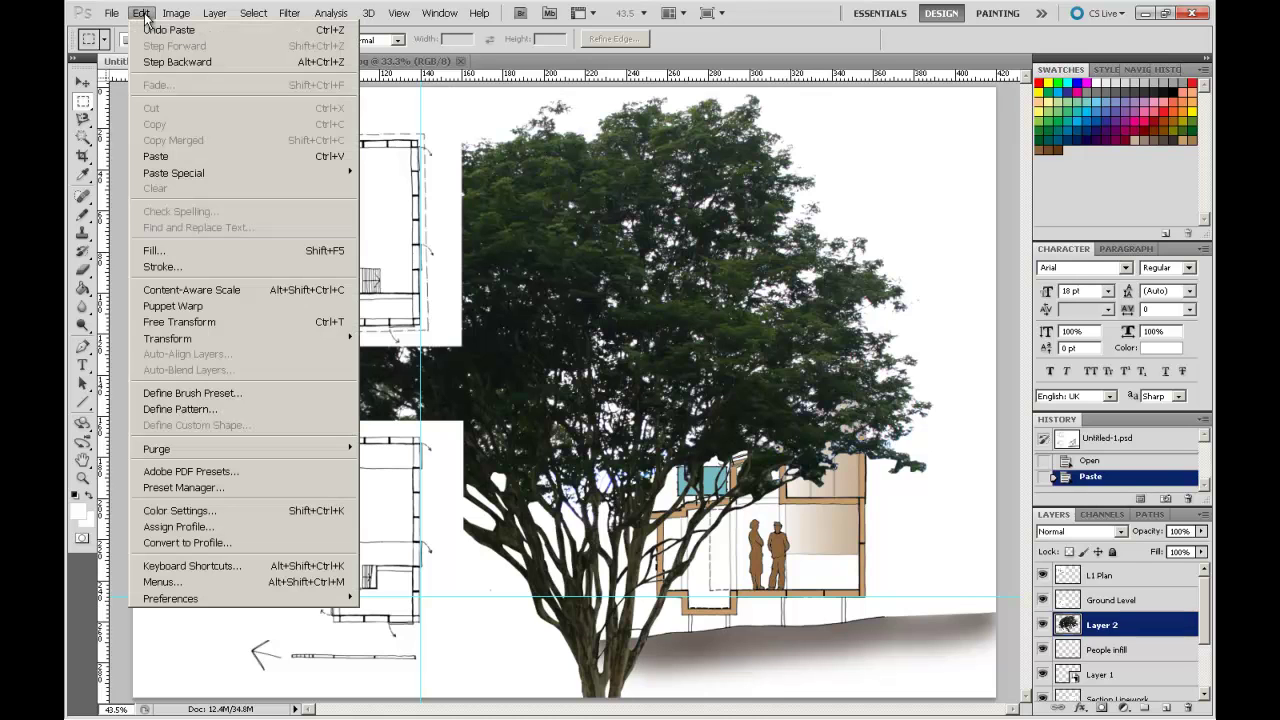
mouse_move(227, 338)
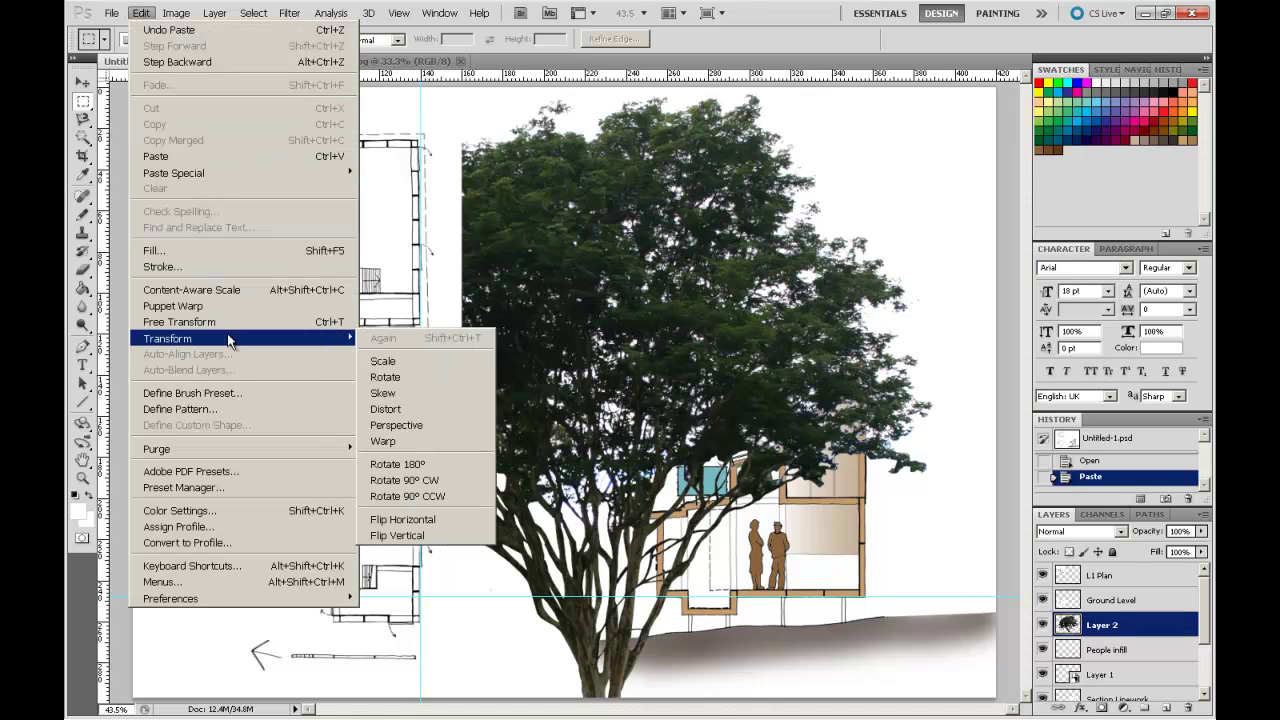
click(423, 361)
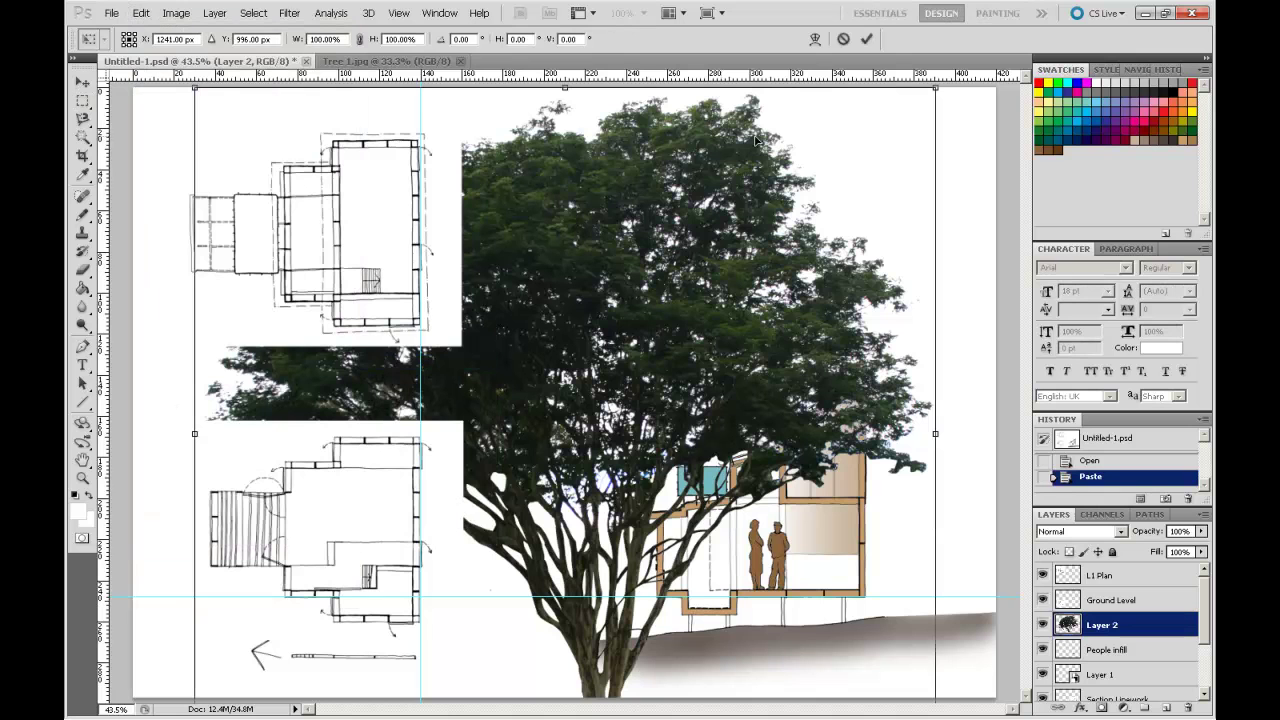
drag(936, 89, 680, 330)
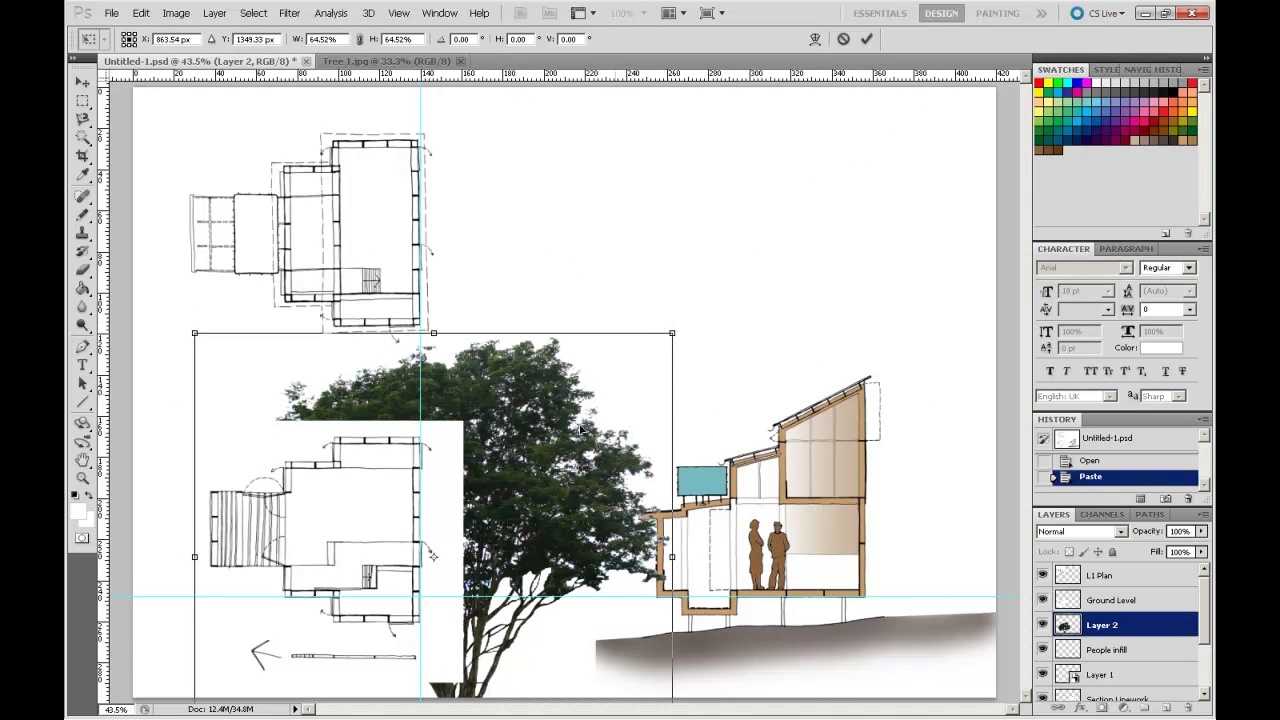
drag(392, 467, 840, 305)
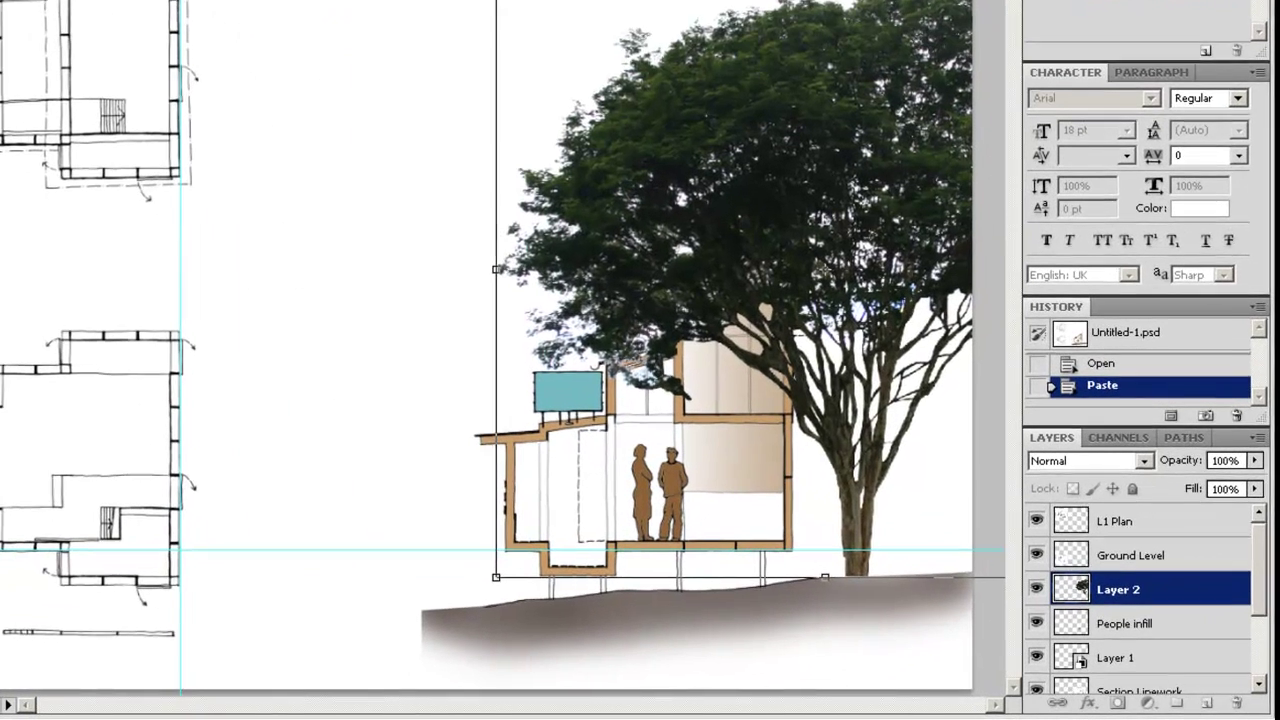
click(83, 82)
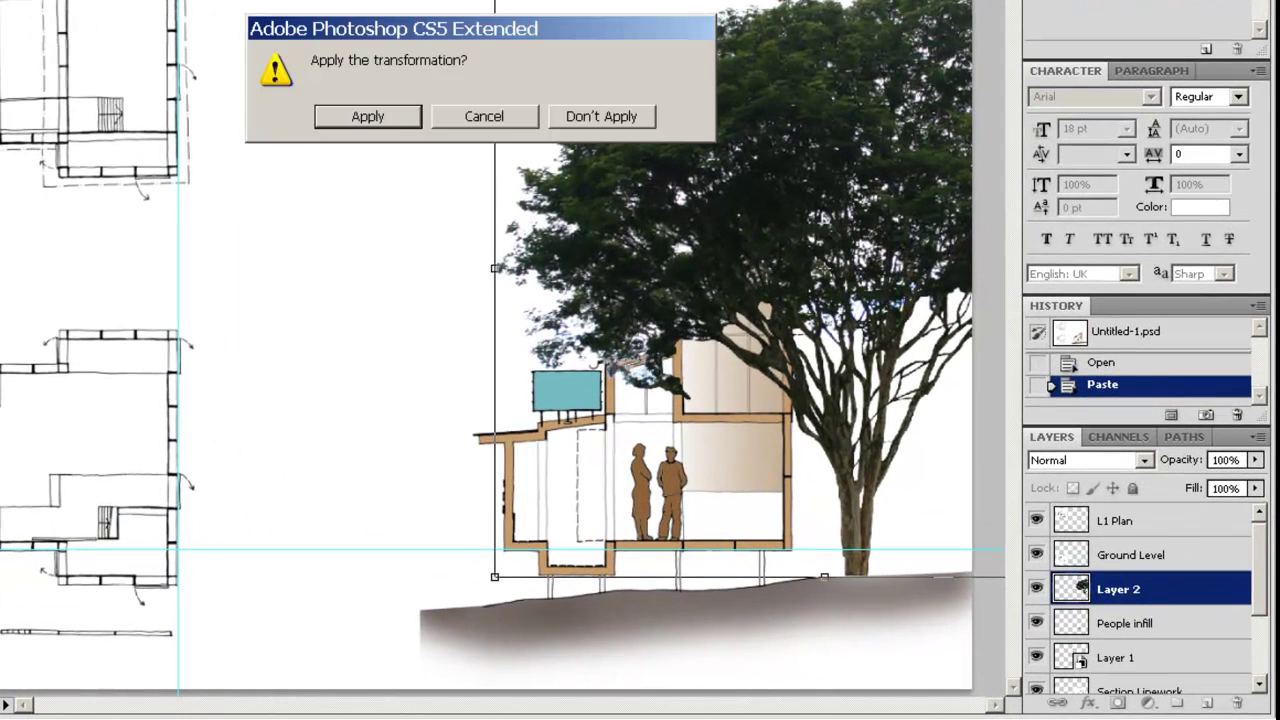
click(389, 121)
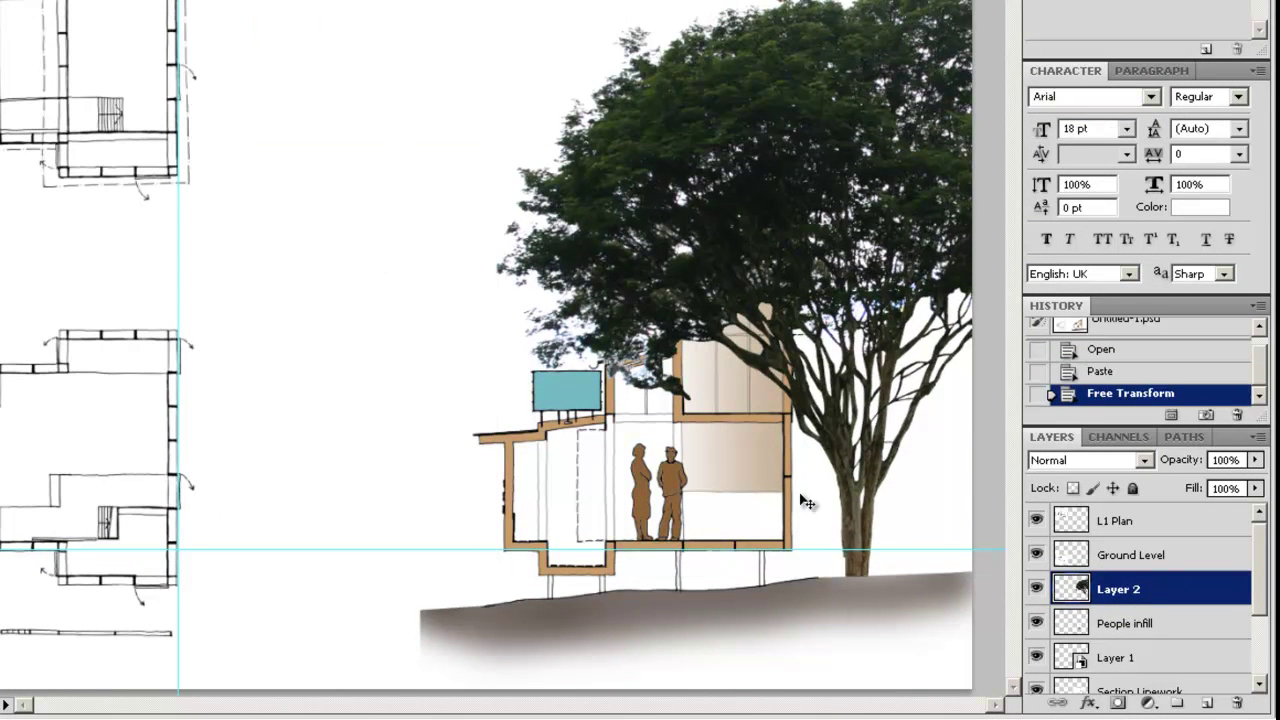
Rename the pasted tree's layer as Tree 1
double_click(1122, 589)
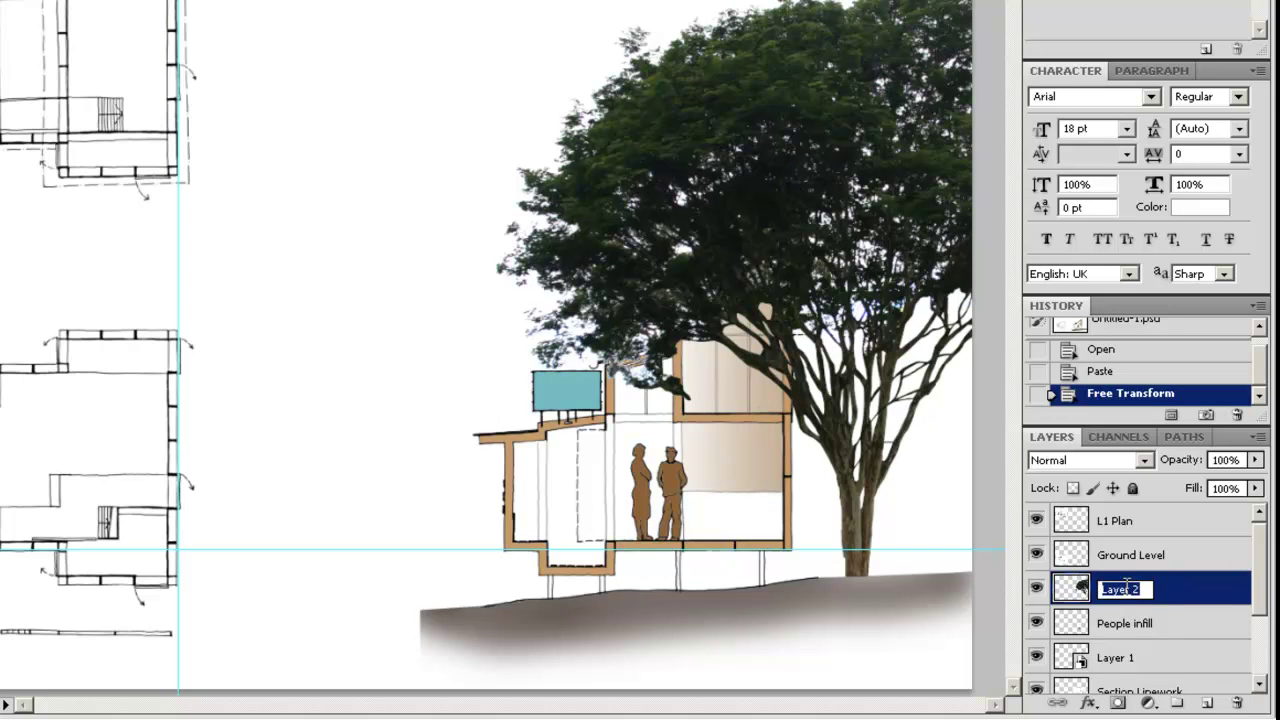
text(Tree 1)
click(1208, 560)
click(1190, 591)
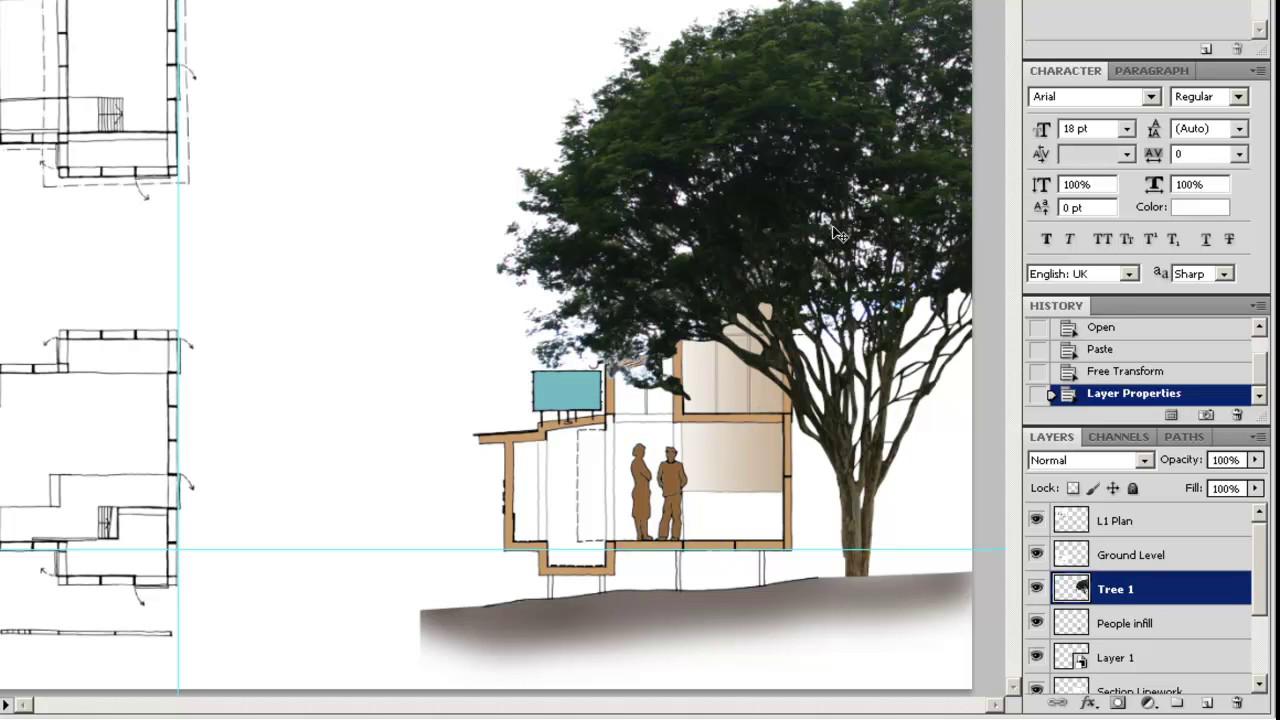
With the Tree 1 layer hidden, select the house outline on the Section layer using Magic Wand on the surrounding white and an inverse selection
click(1037, 590)
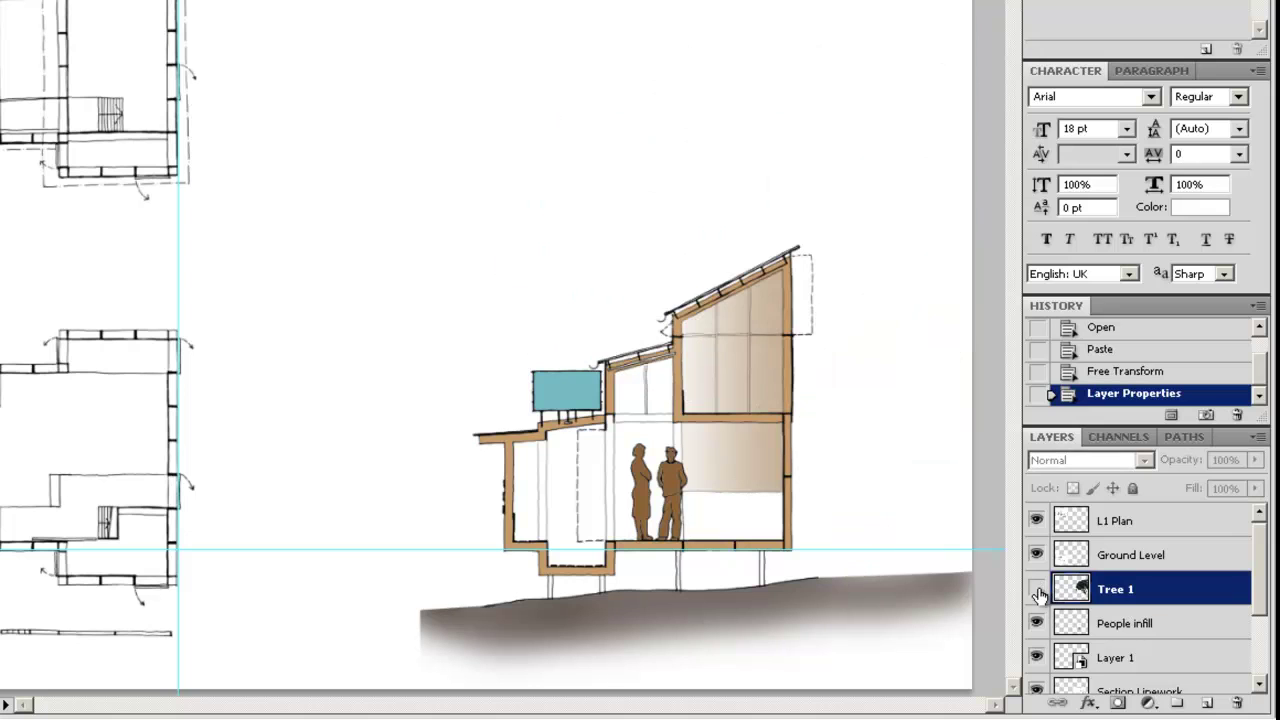
drag(1263, 545, 1265, 600)
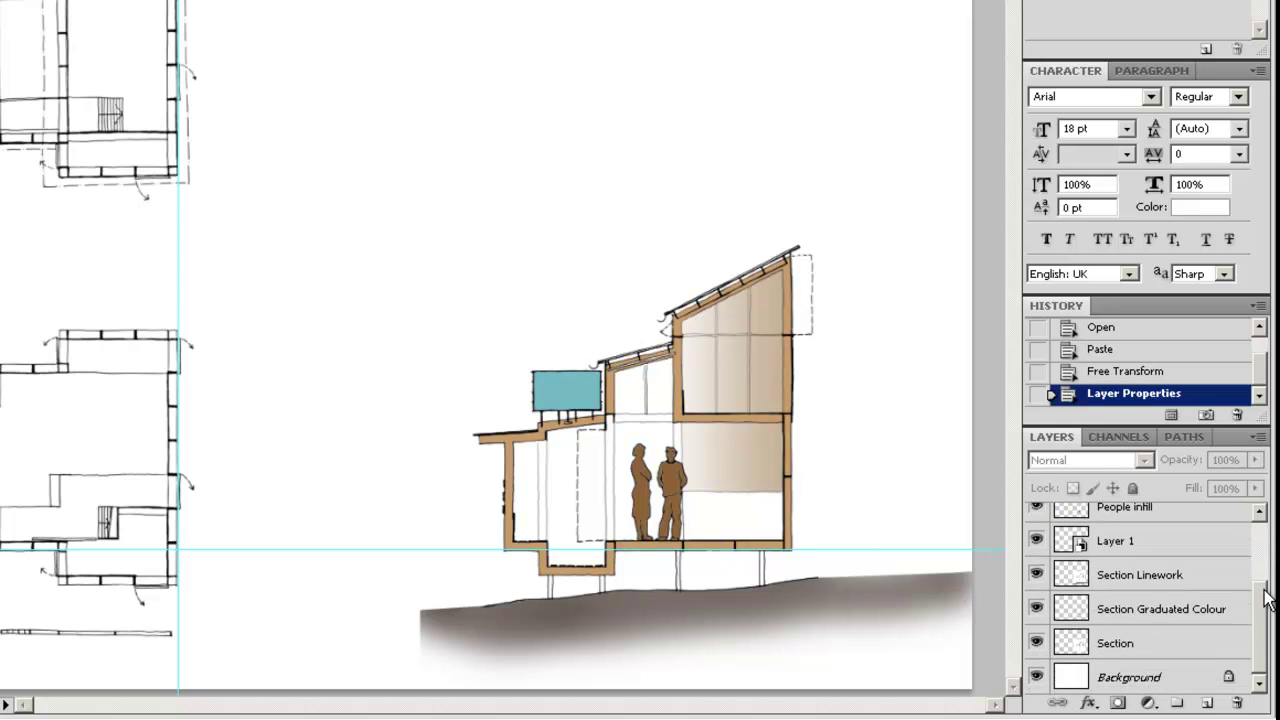
click(1124, 646)
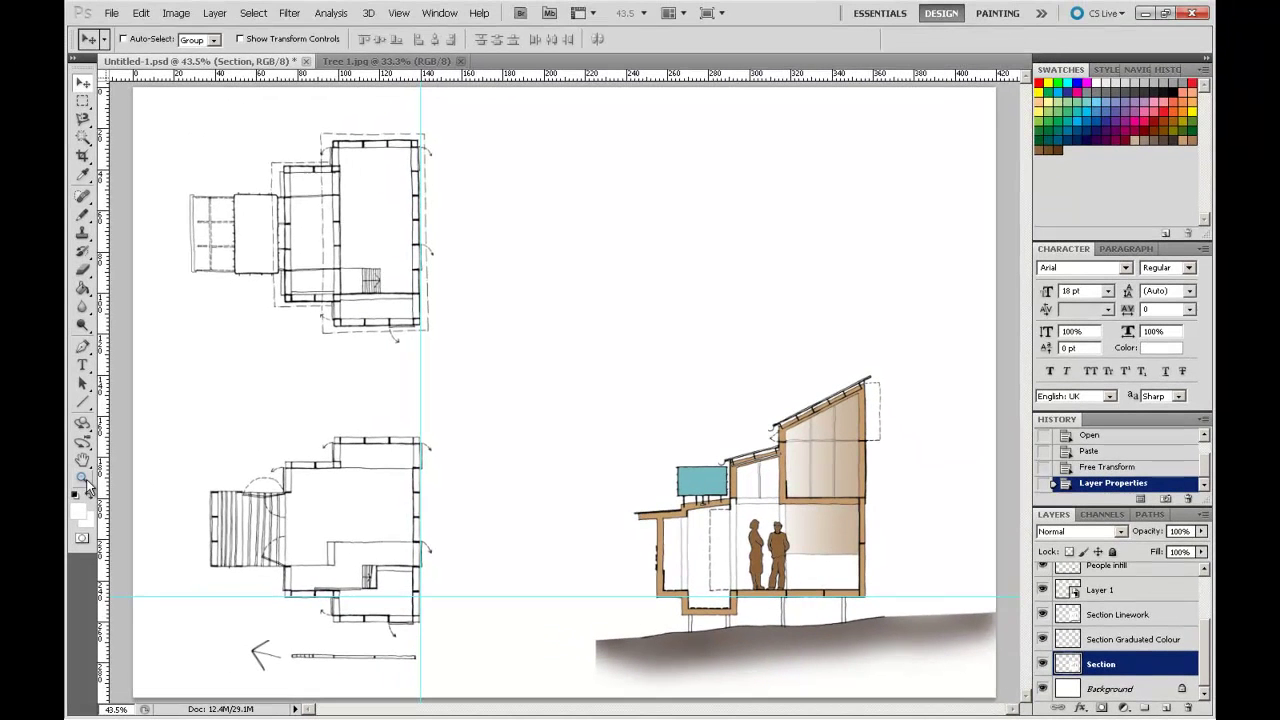
drag(567, 315, 962, 681)
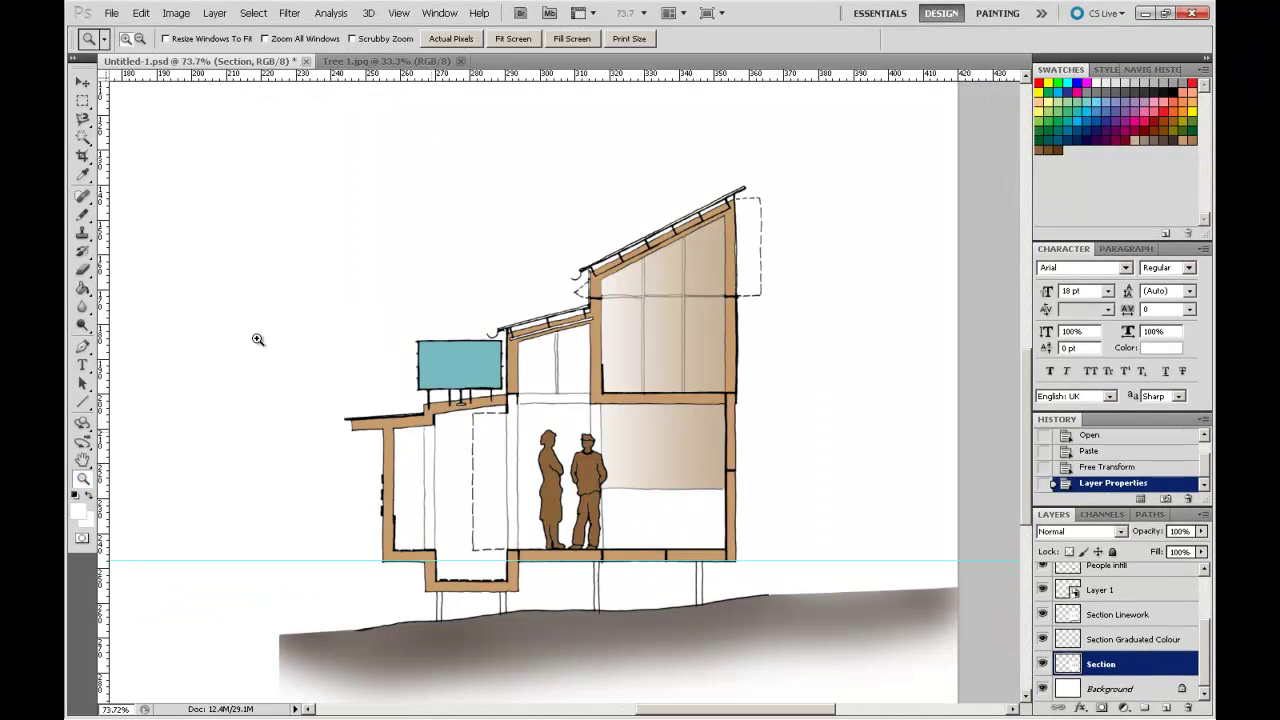
click(88, 145)
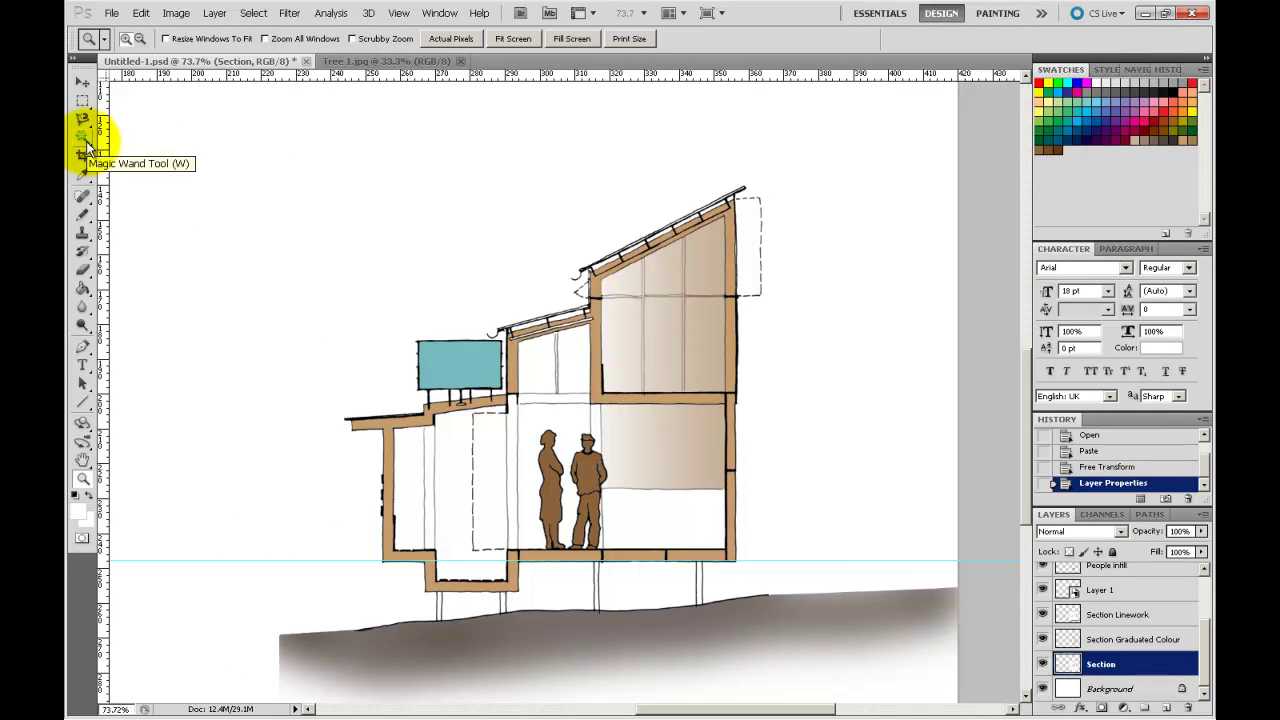
click(536, 285)
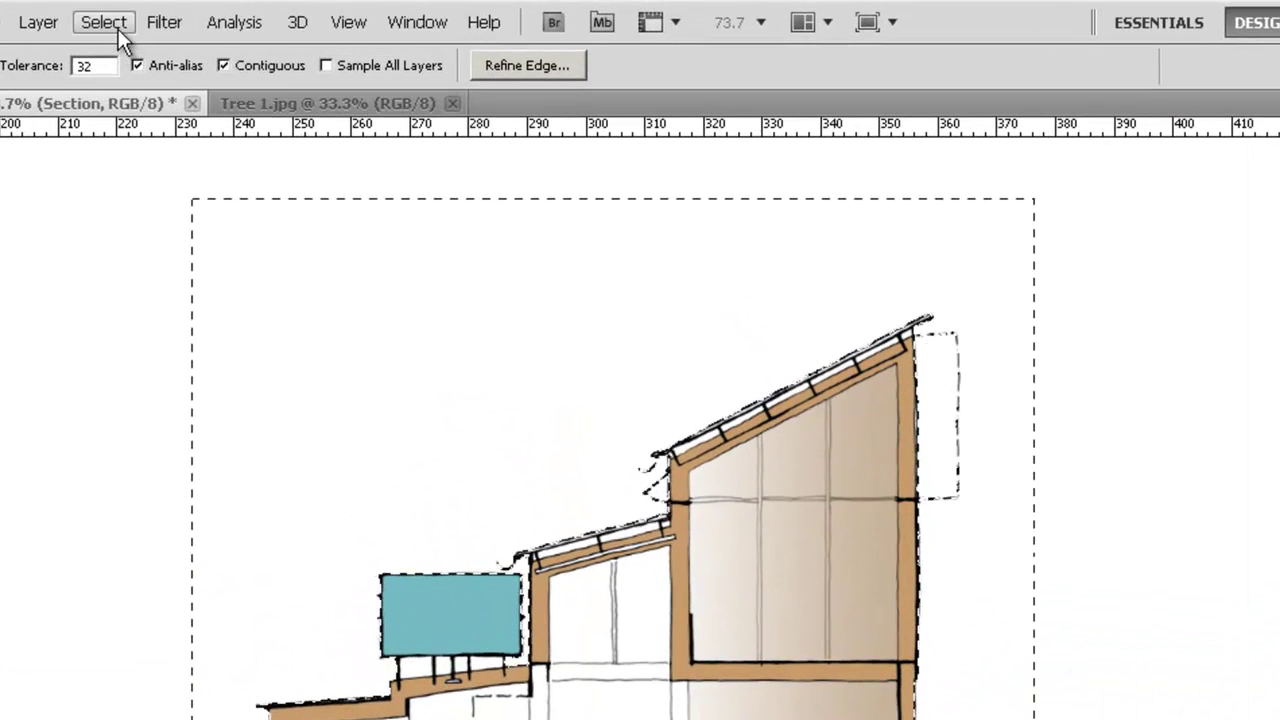
click(118, 29)
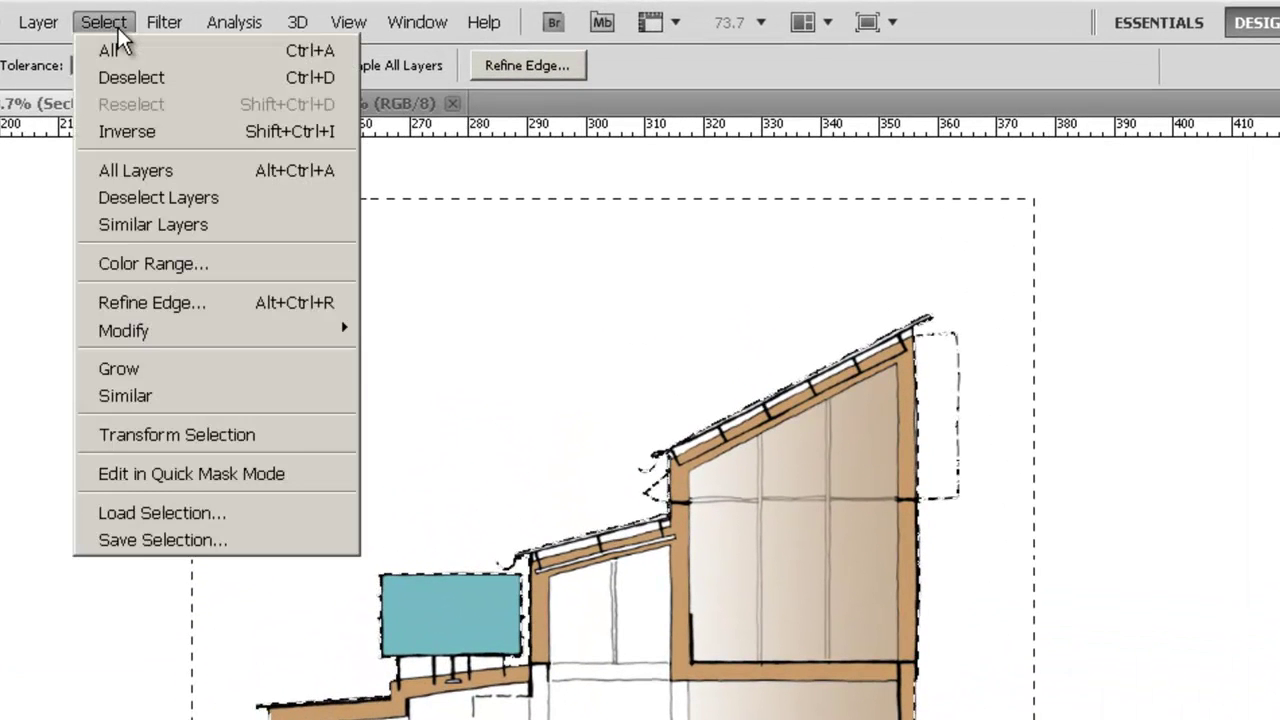
click(133, 140)
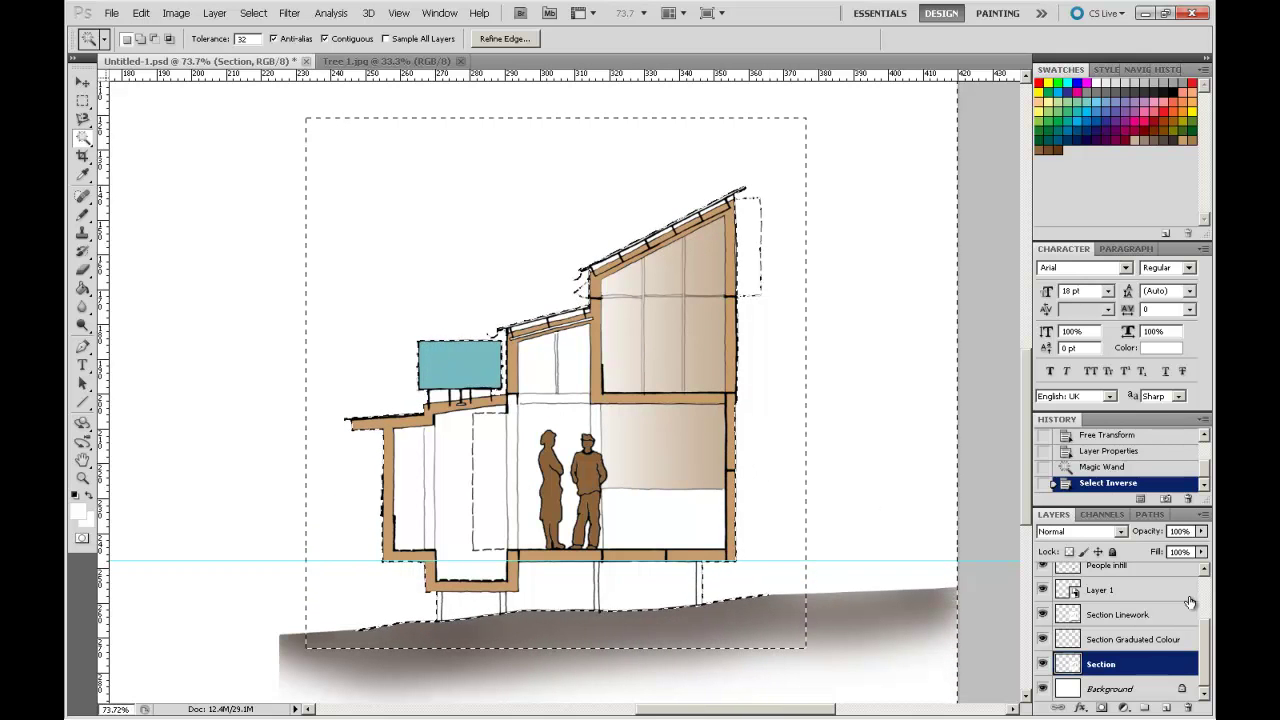
Show the Tree 1 layer again and erase the foliage and branches covering the house within the selection
drag(1200, 640, 1202, 601)
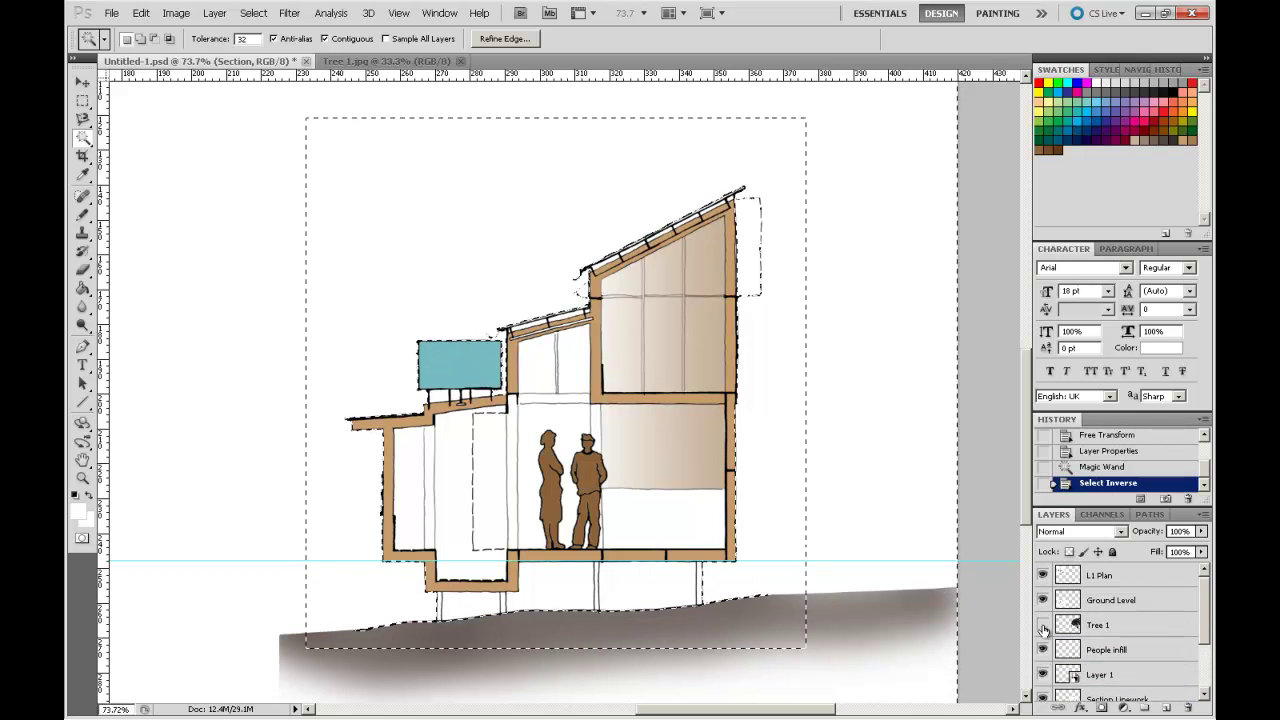
click(1043, 625)
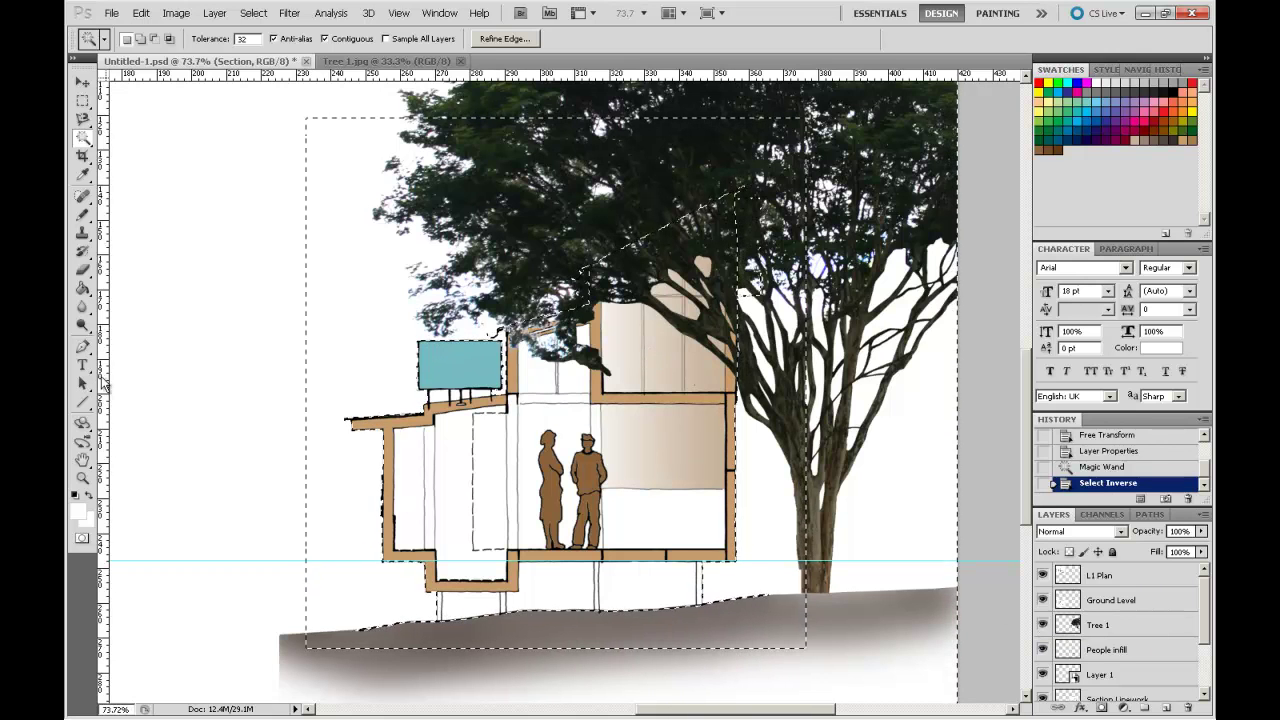
click(84, 276)
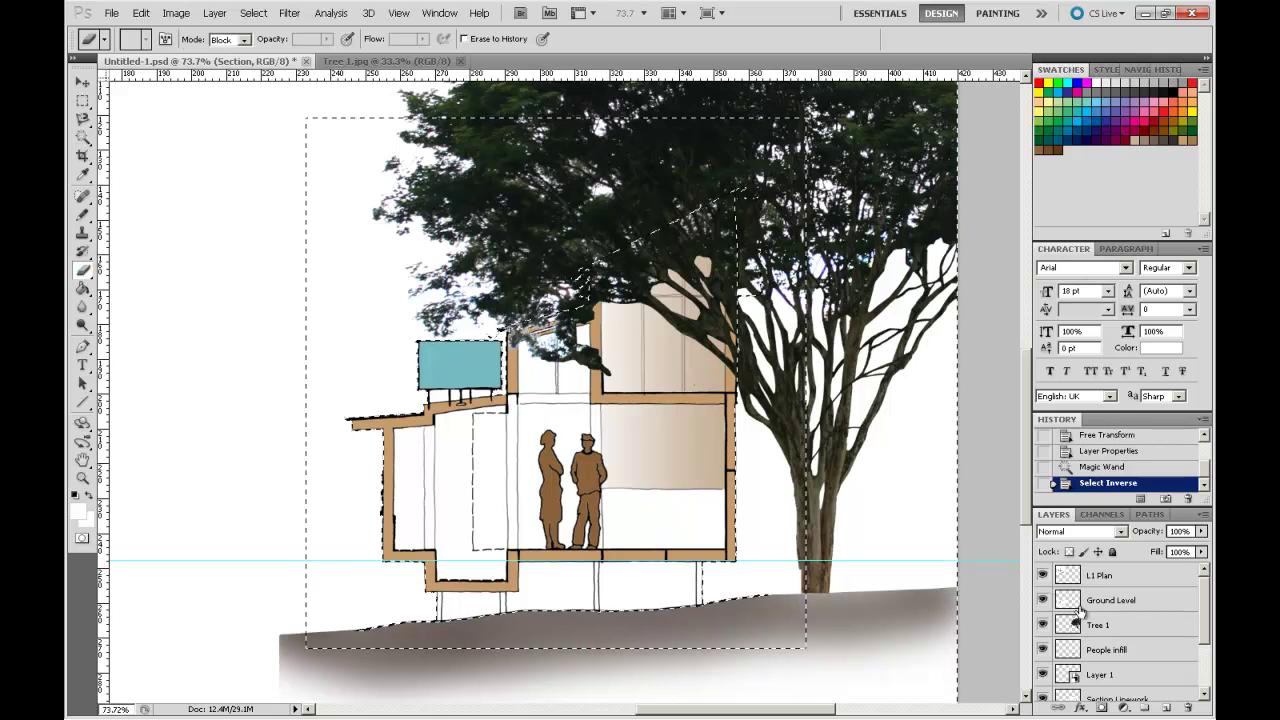
click(1116, 630)
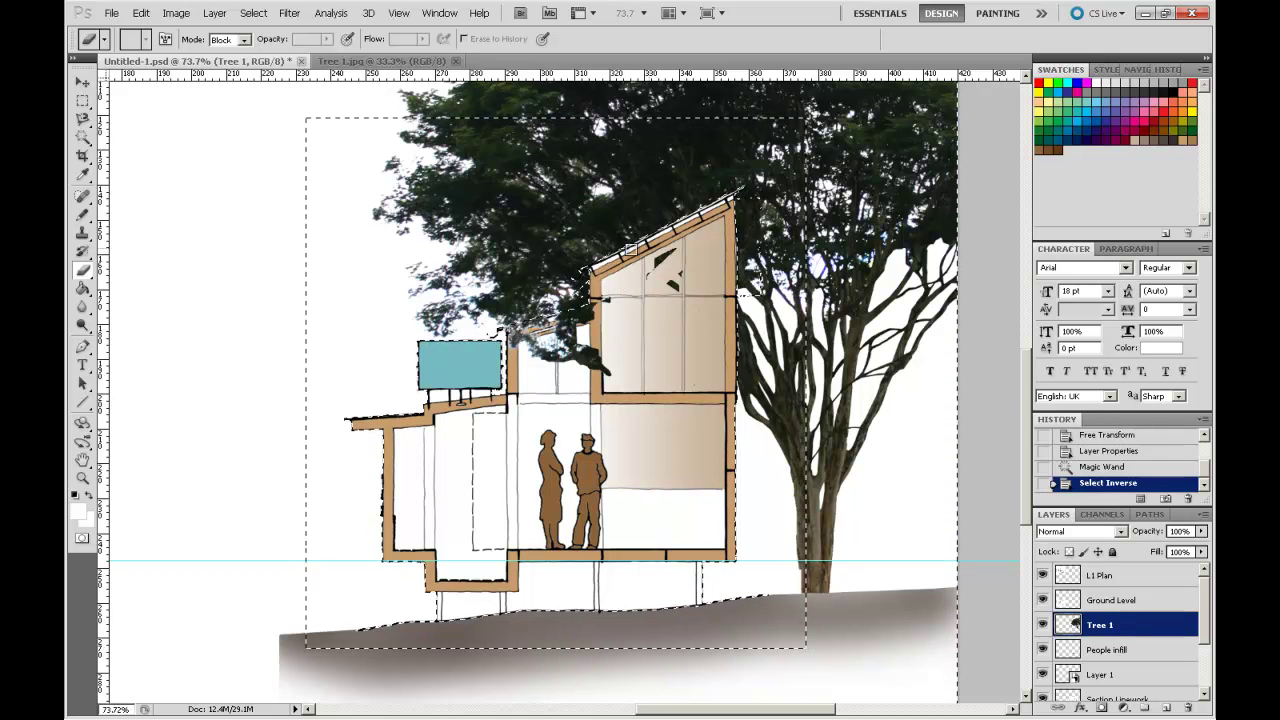
key(ctrl+shift+i)
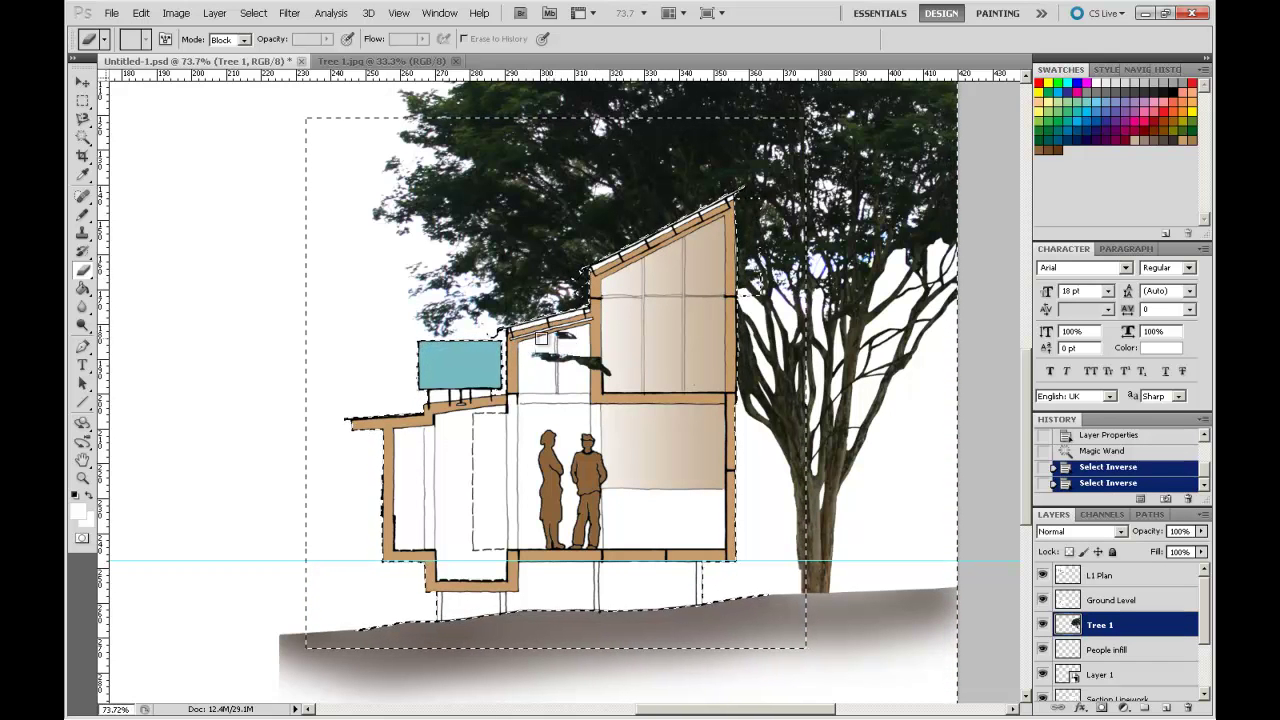
mouse_move(615, 365)
mouse_down()
mouse_move(671, 363)
mouse_move(697, 389)
mouse_move(576, 370)
mouse_up()
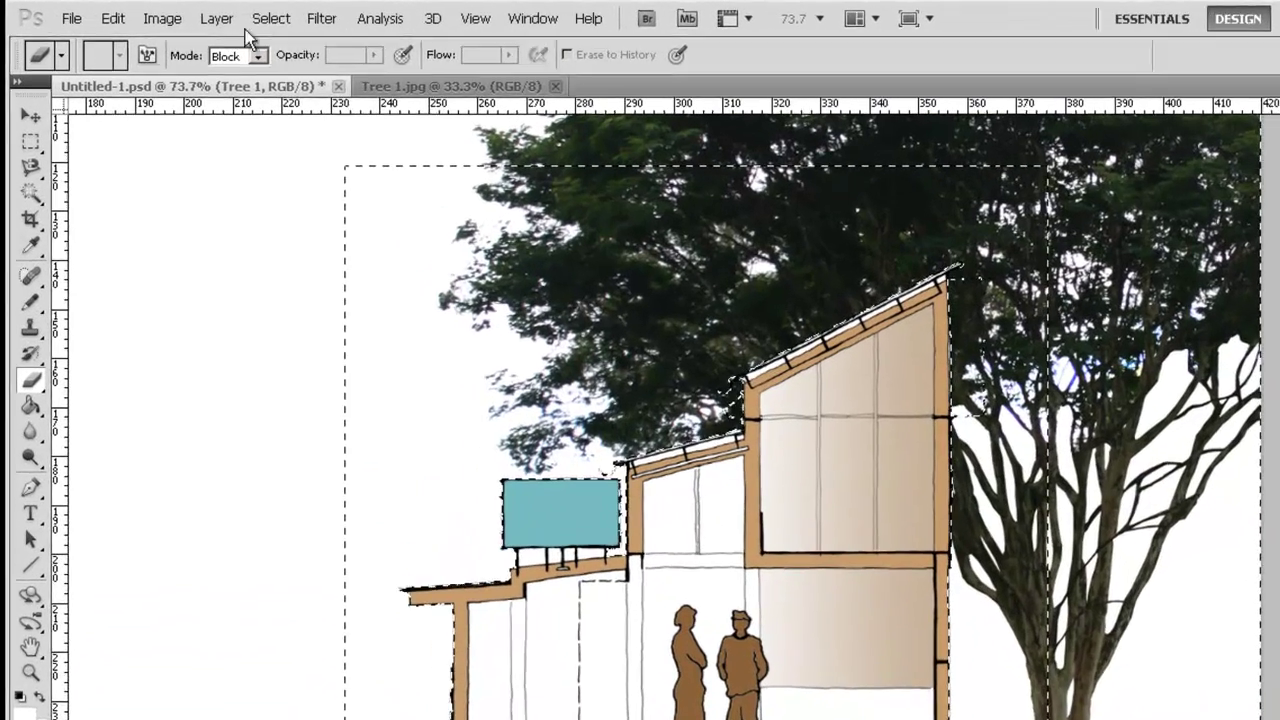
Save the house selection as a new channel named Section Mask in Untitled-1.psd and clear the selection
click(259, 15)
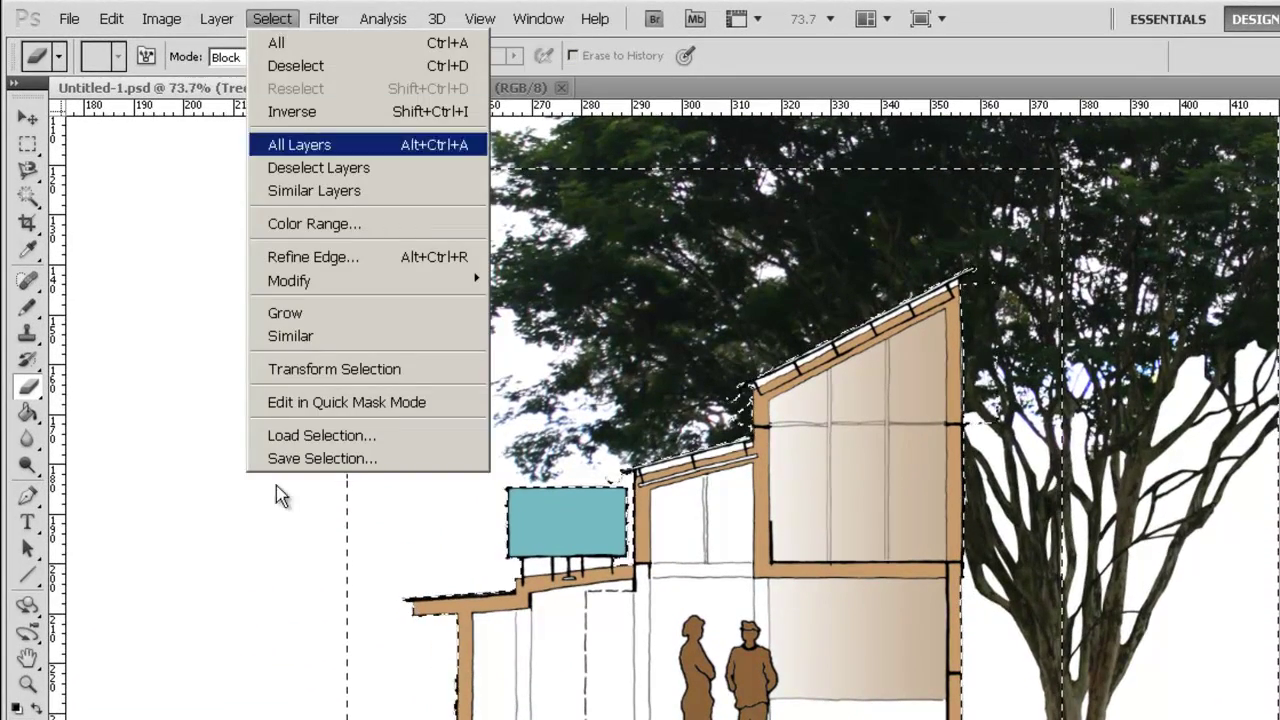
click(307, 466)
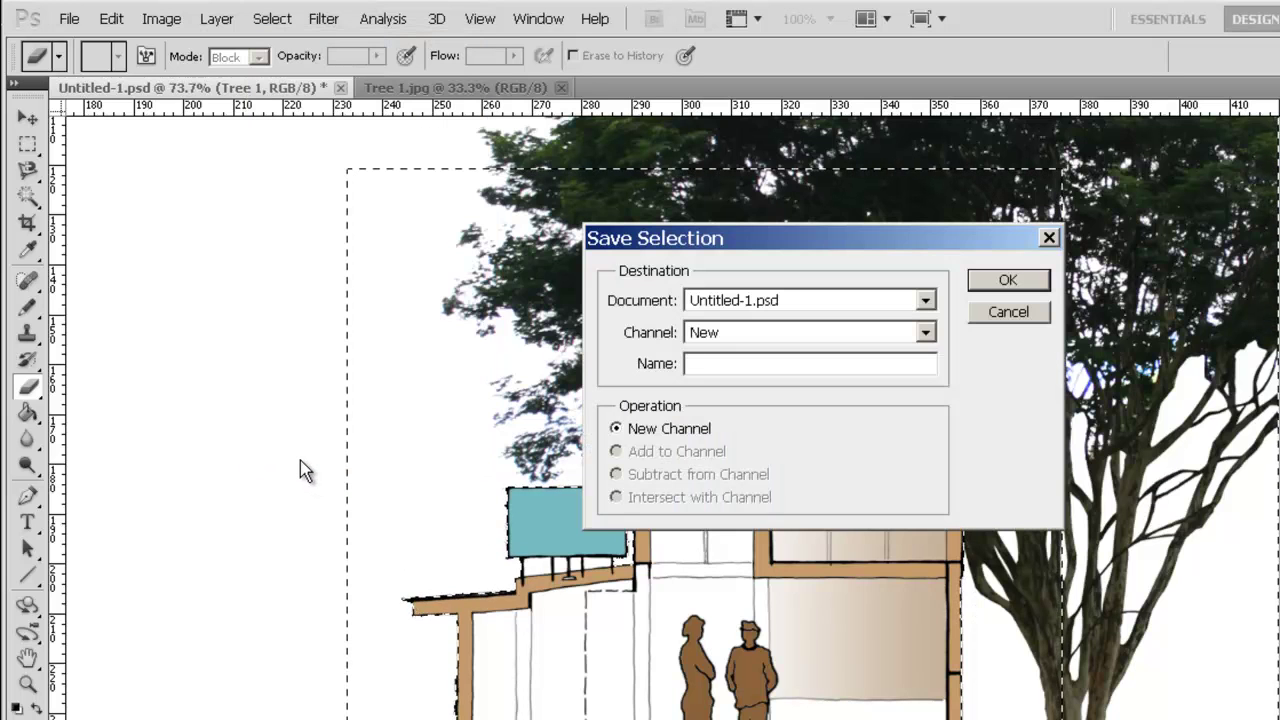
text(Section Mask)
click(1036, 280)
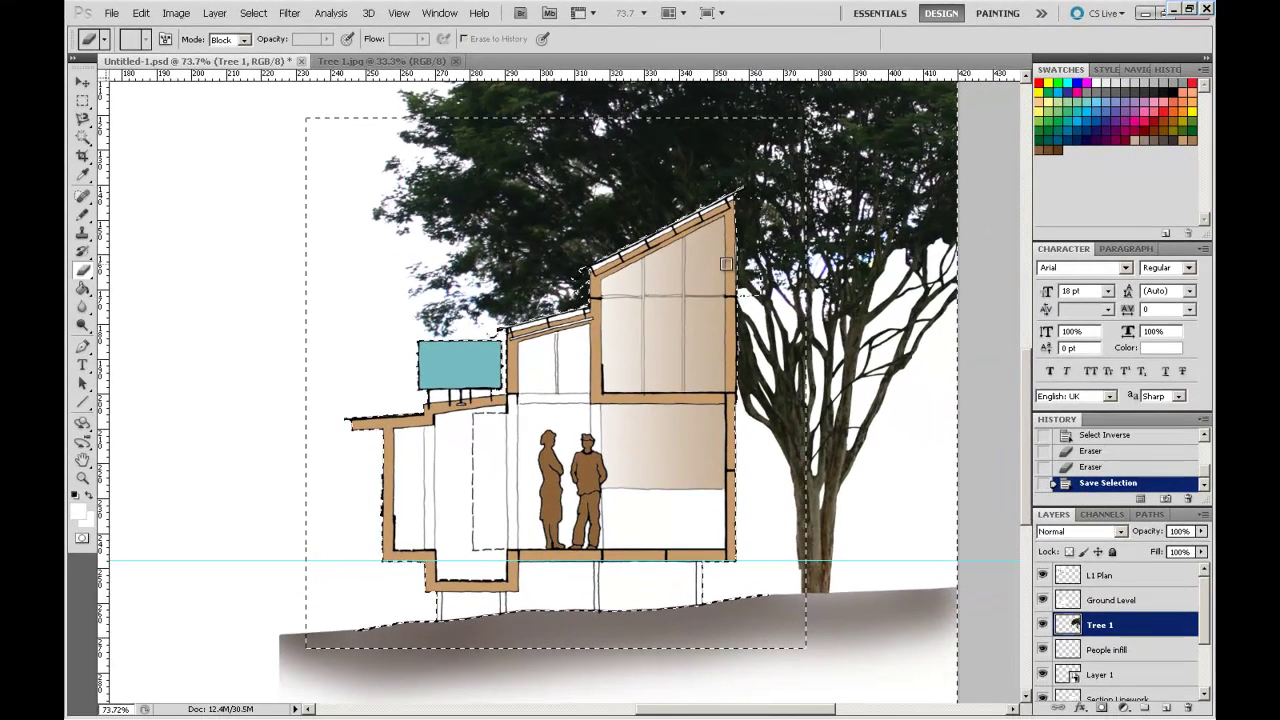
key(ctrl+d)
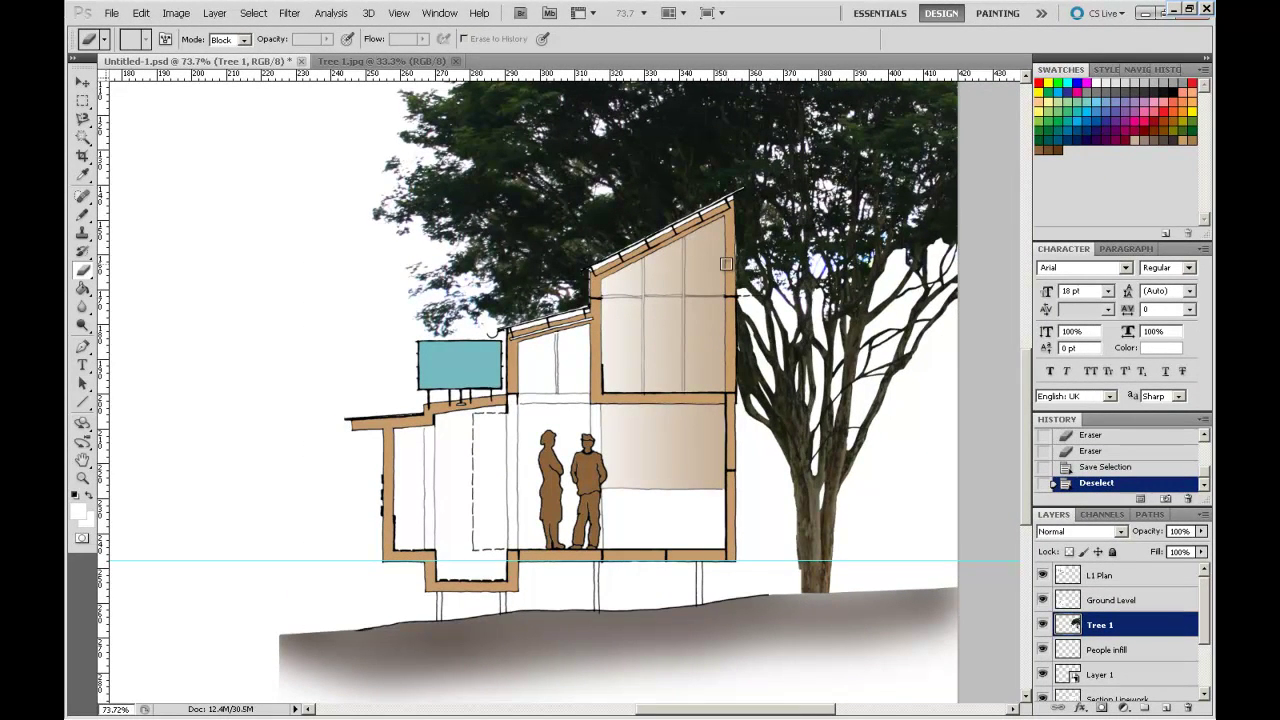
Reduce the Tree 1 layer's opacity to 75% so the tree recedes behind the house section
key(ctrl+minus)
key(ctrl+minus)
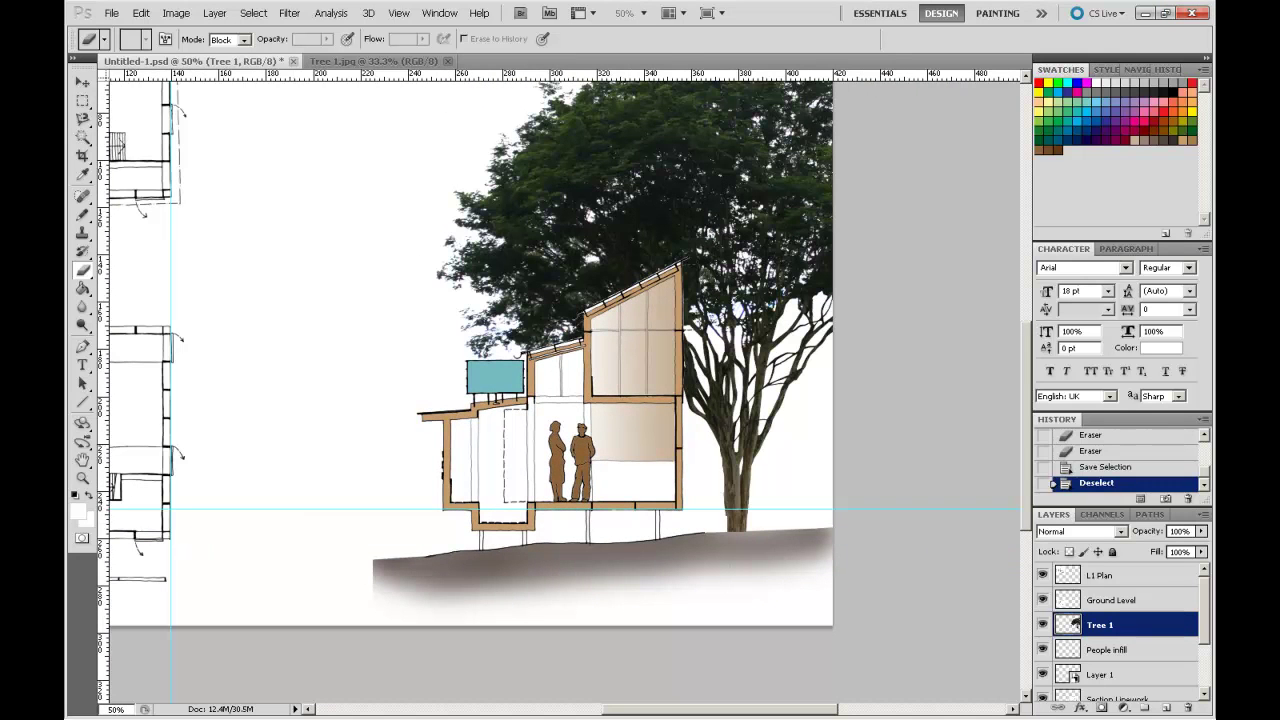
mouse_move(562, 324)
mouse_down()
mouse_move(531, 424)
mouse_move(547, 412)
mouse_up()
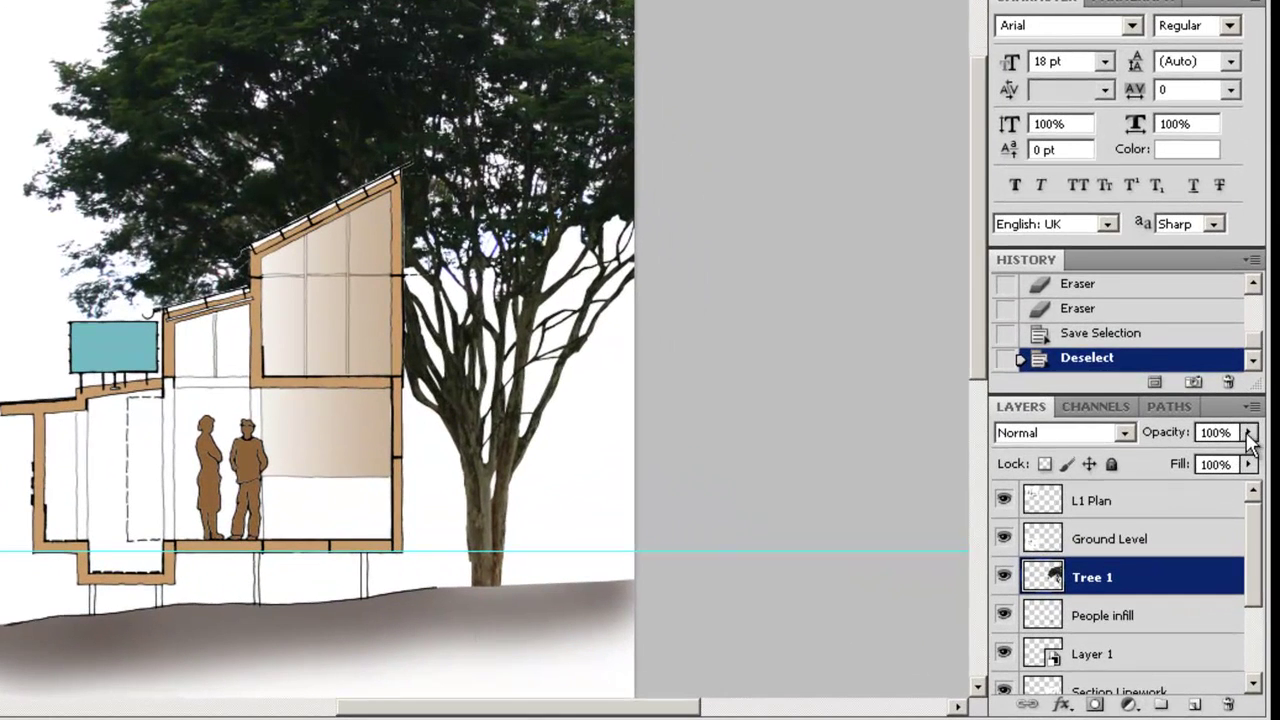
click(1245, 438)
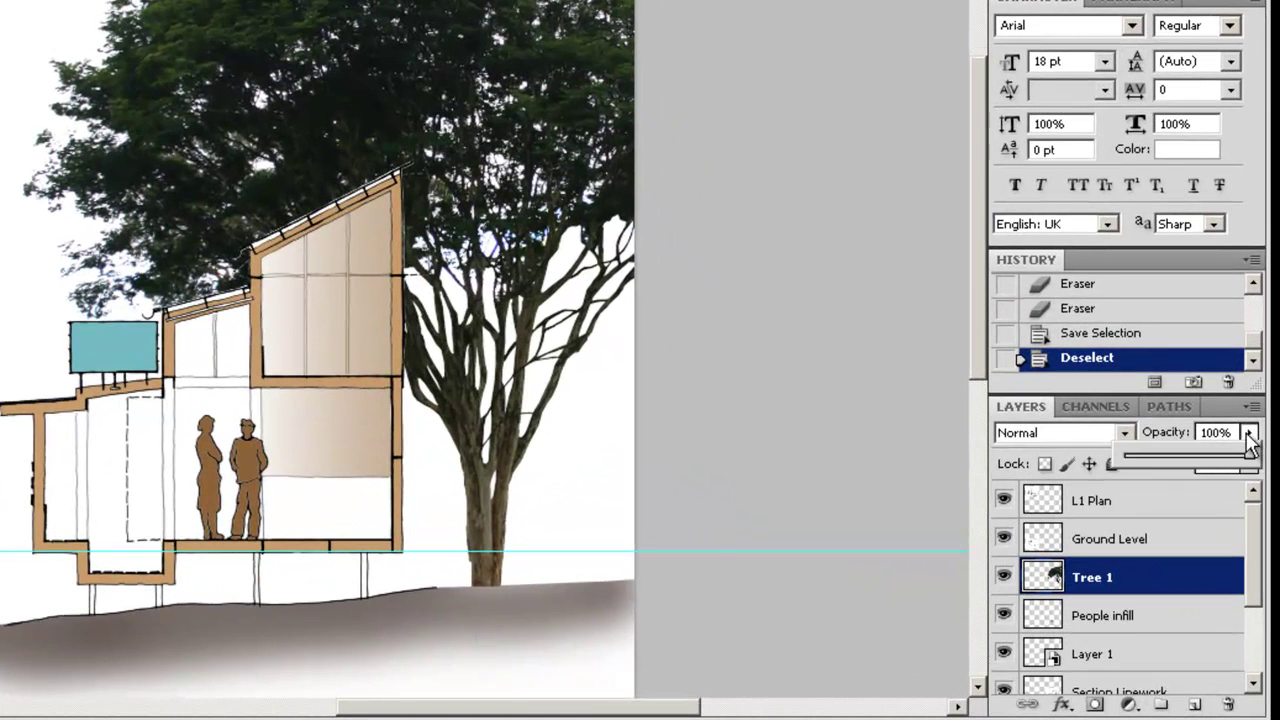
drag(1250, 460, 1218, 446)
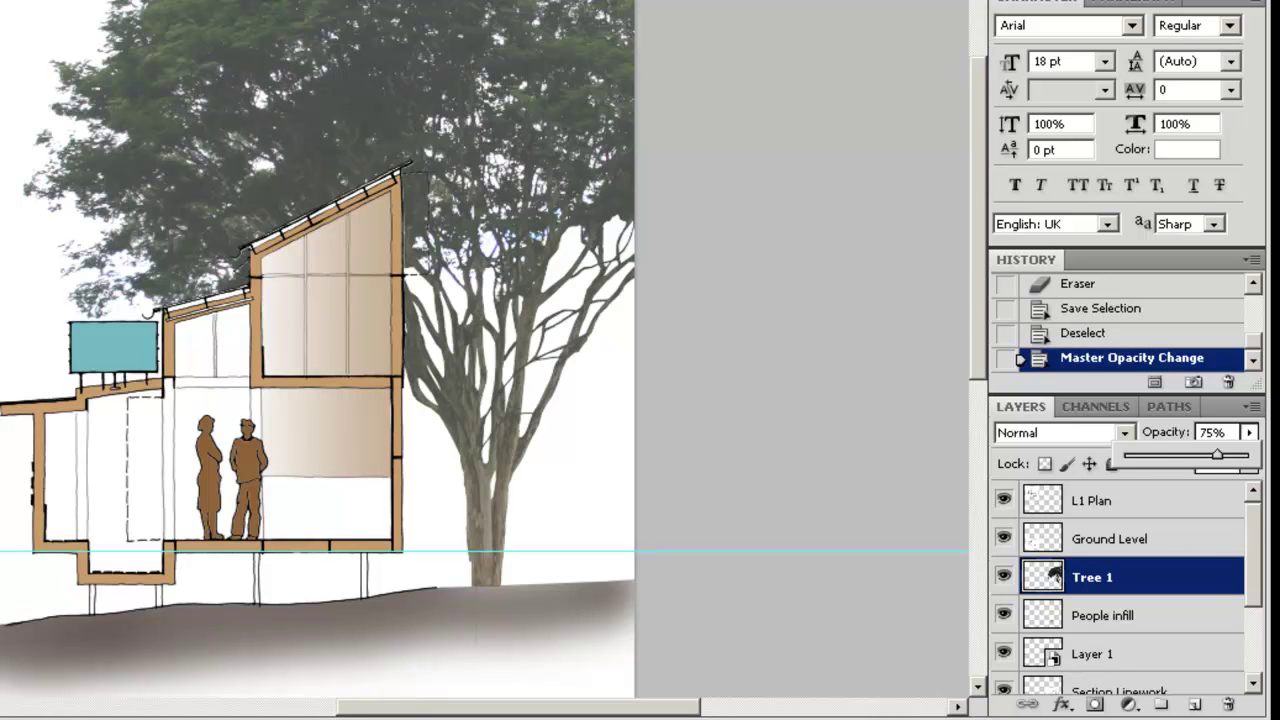
key(Return)
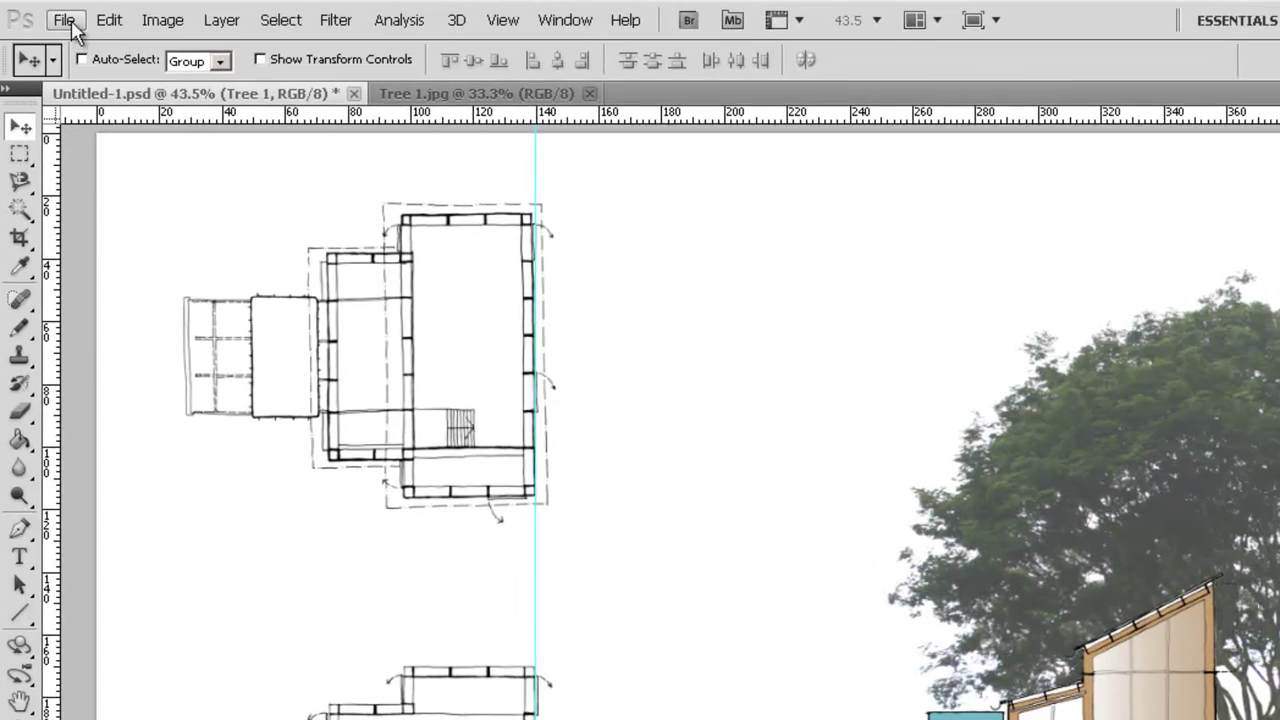
Open the palm photo Tree 2.jpg from the Video 2-0 to 2-10 - Exercise 1 folder
click(113, 14)
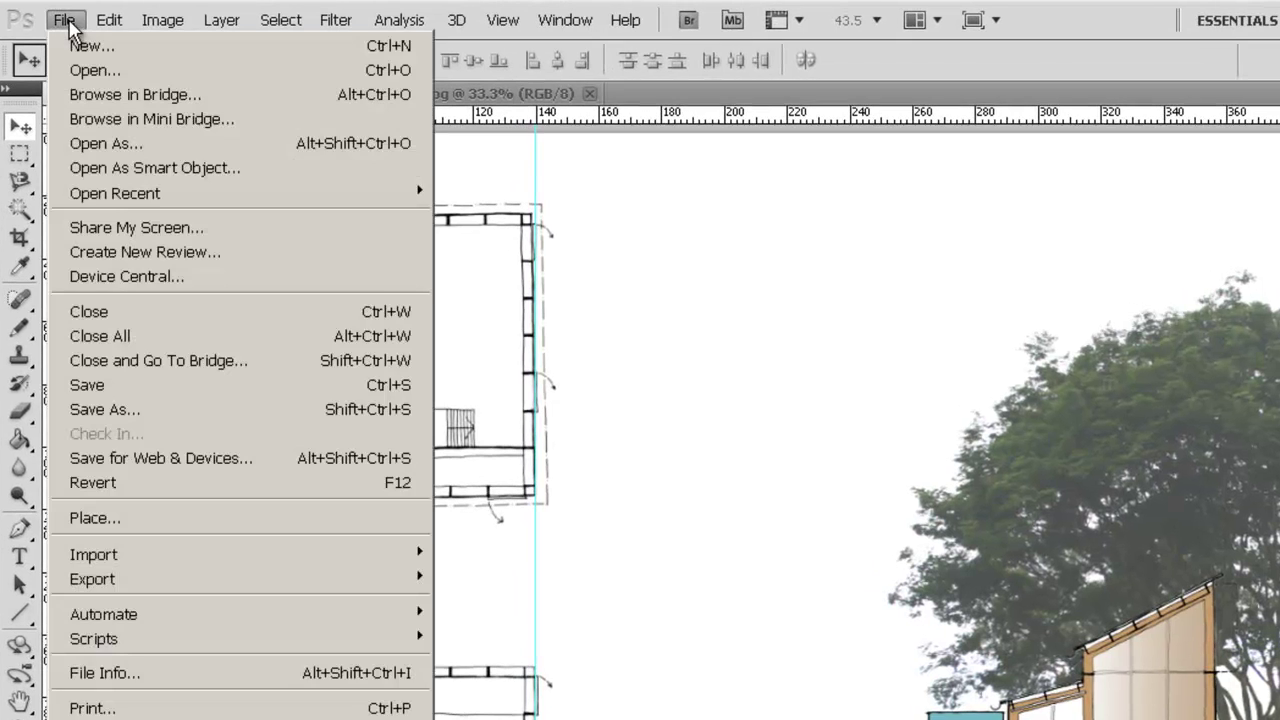
click(86, 72)
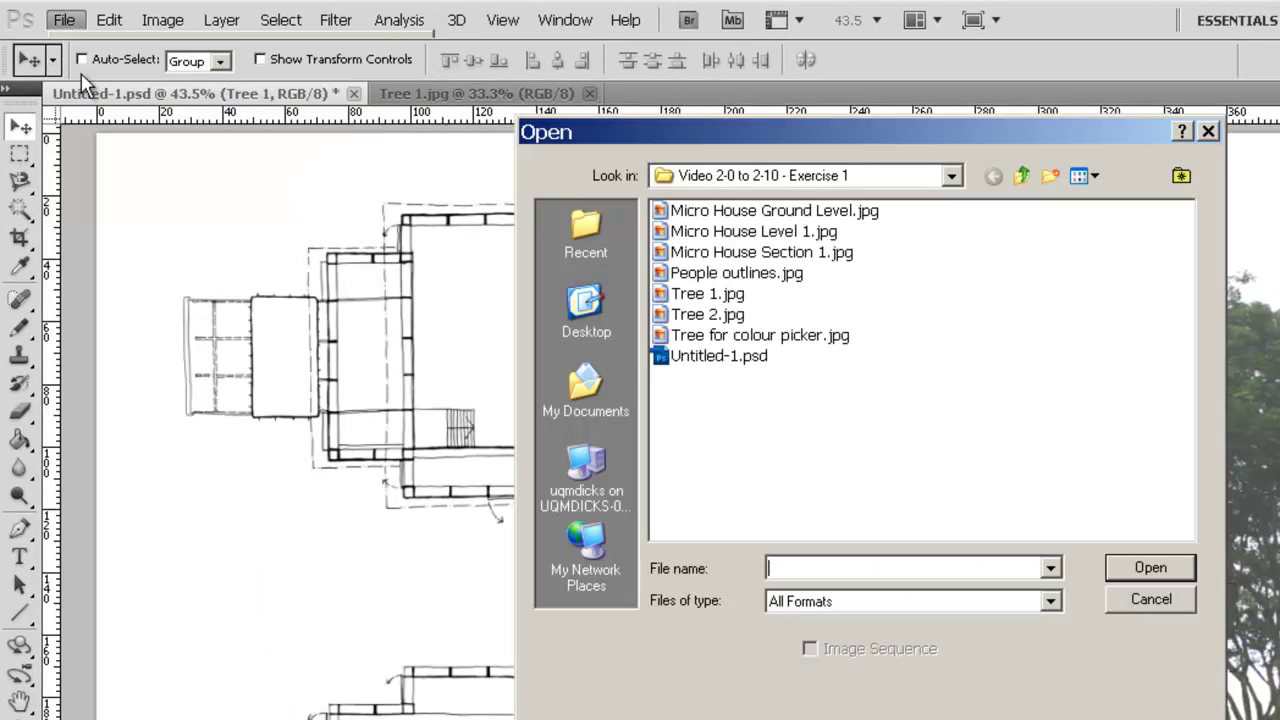
double_click(714, 318)
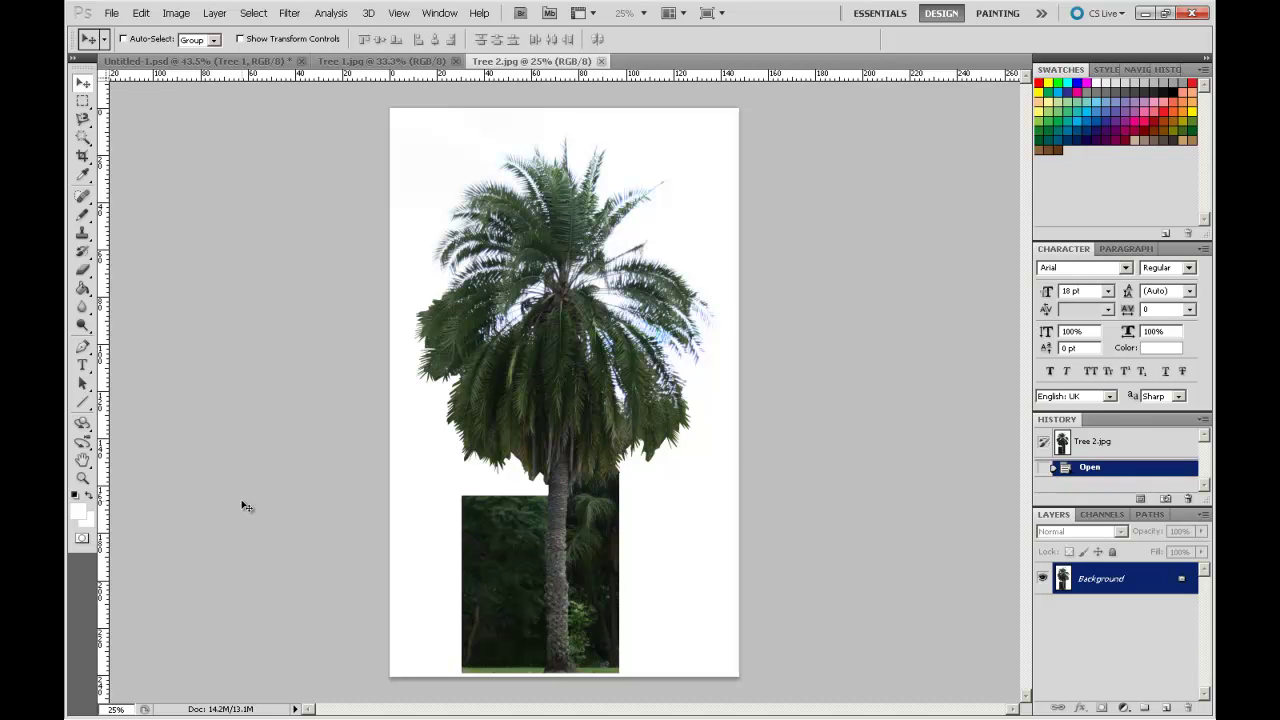
Select a strip of background foliage along the upper left edge of the palm trunk with the Magnetic Lasso
click(83, 478)
drag(490, 472, 609, 548)
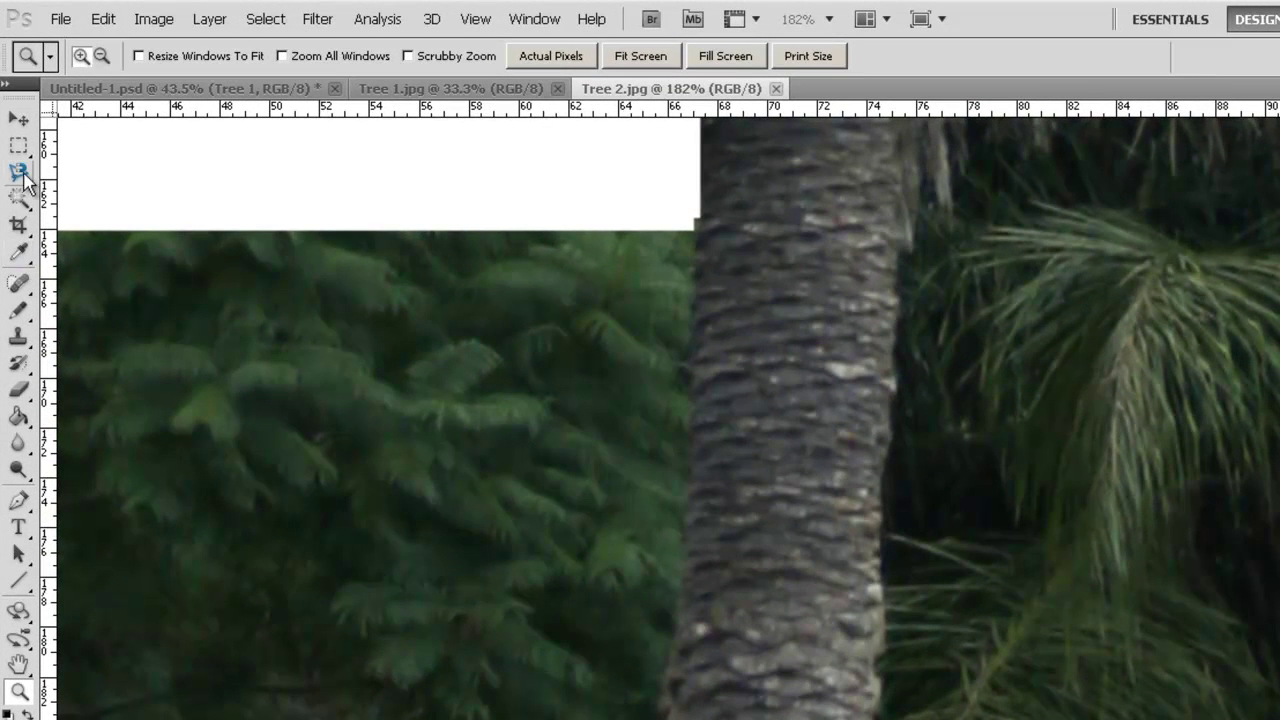
click(22, 174)
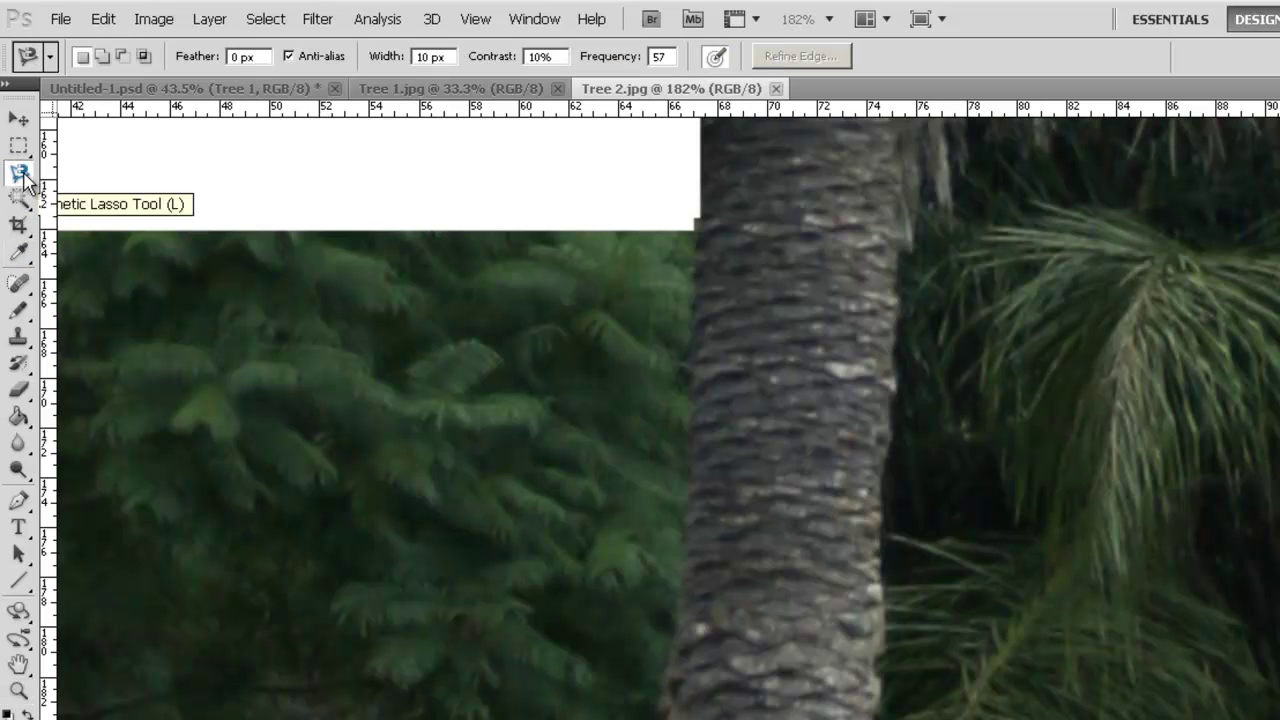
click(697, 218)
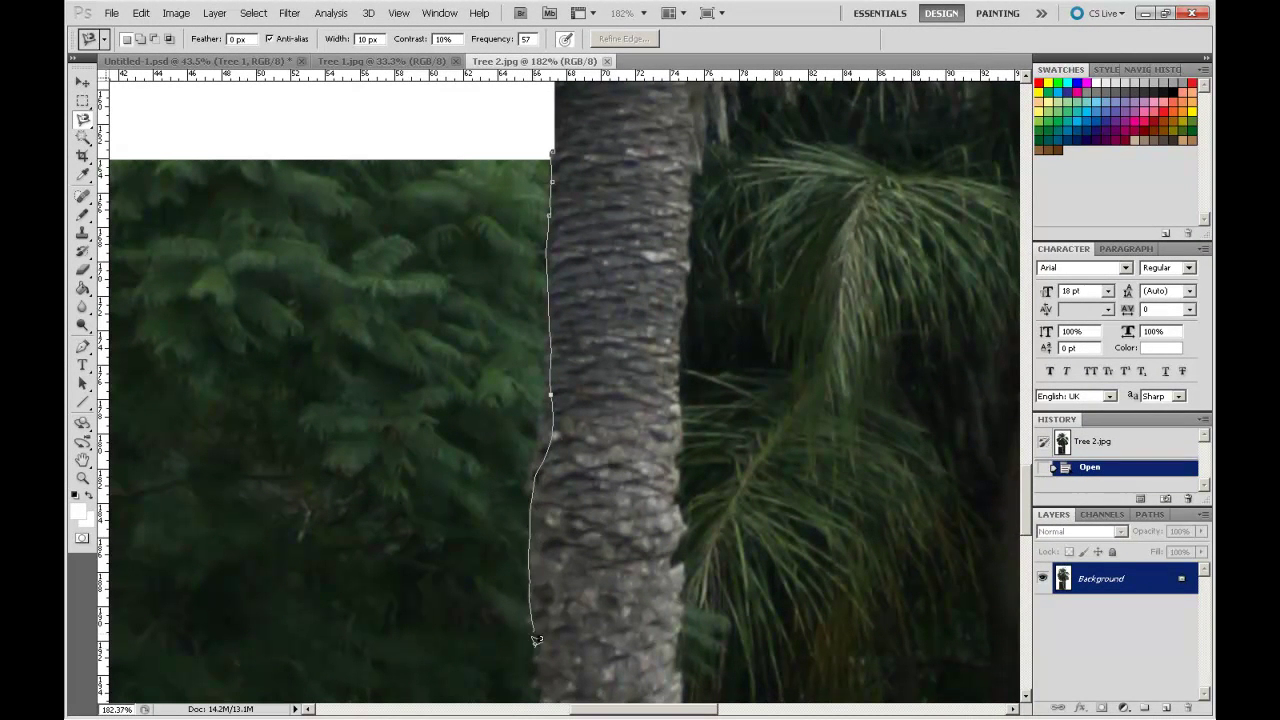
click(477, 136)
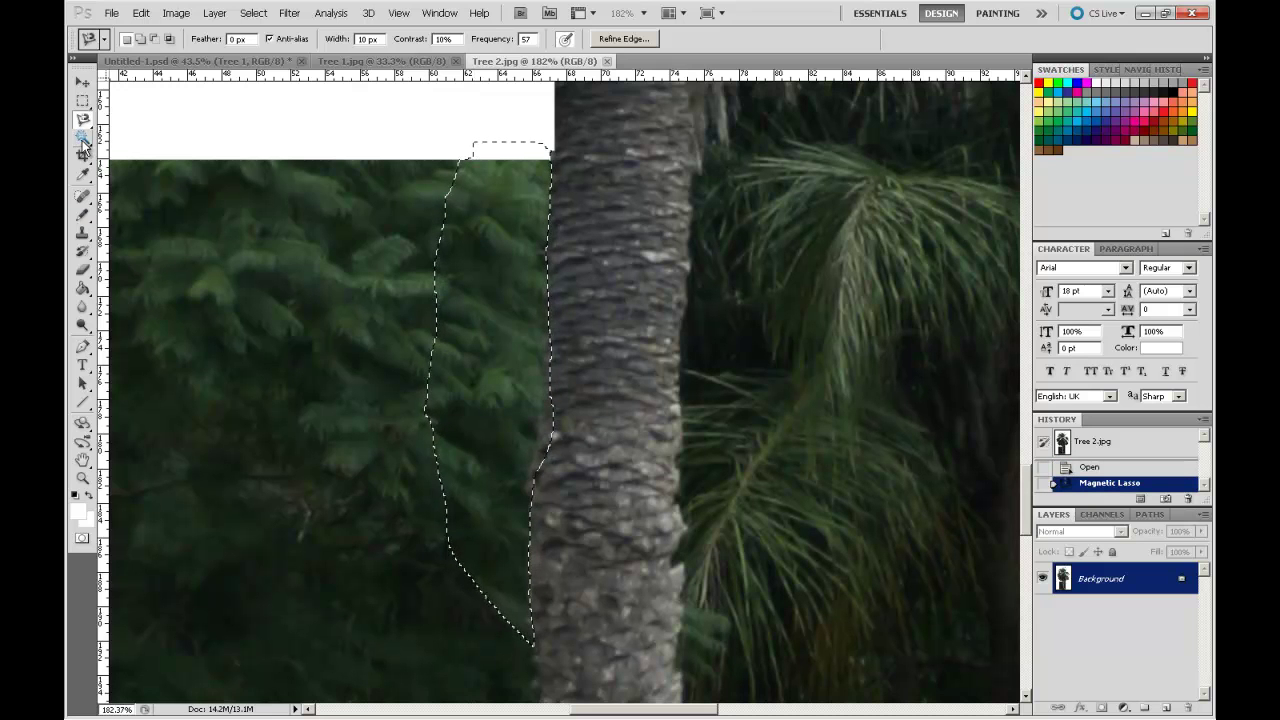
Correct the selection's trunk edge with the Polygonal Lasso, fill it with the white background colour at 100% opacity, and deselect
mouse_move(84, 120)
mouse_down()
mouse_move(132, 140)
mouse_move(196, 136)
mouse_up()
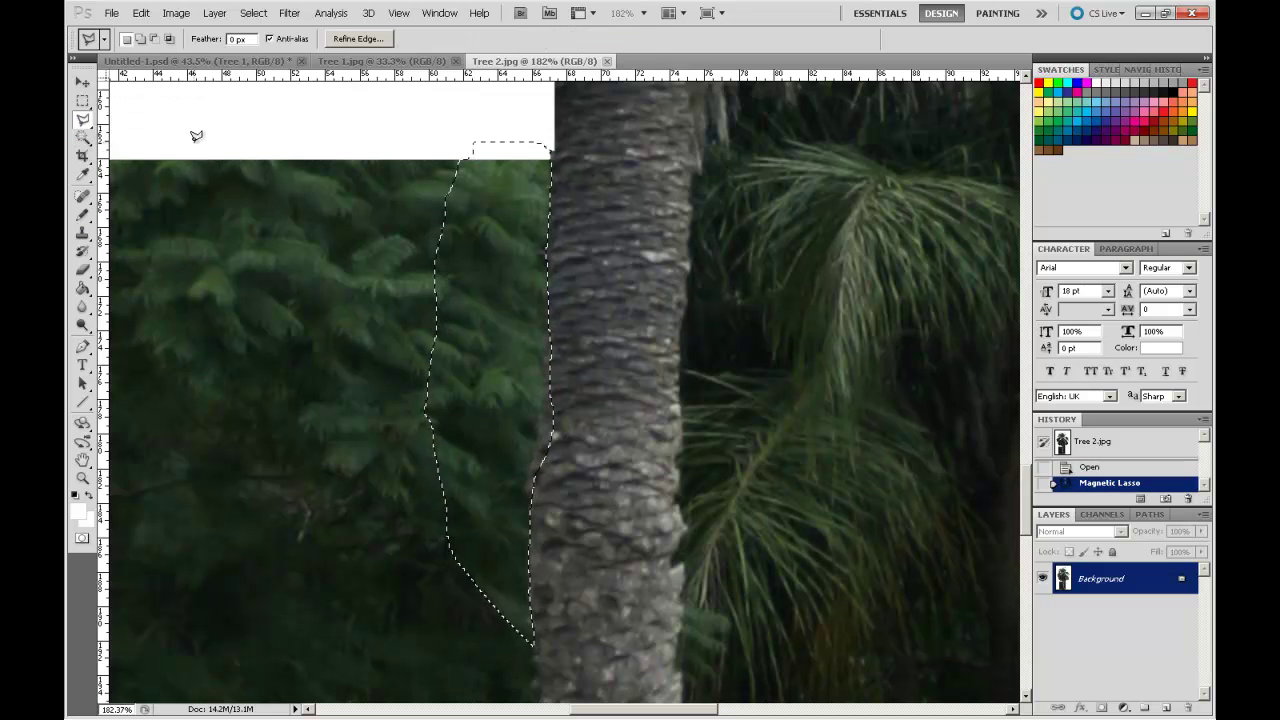
key(alt)
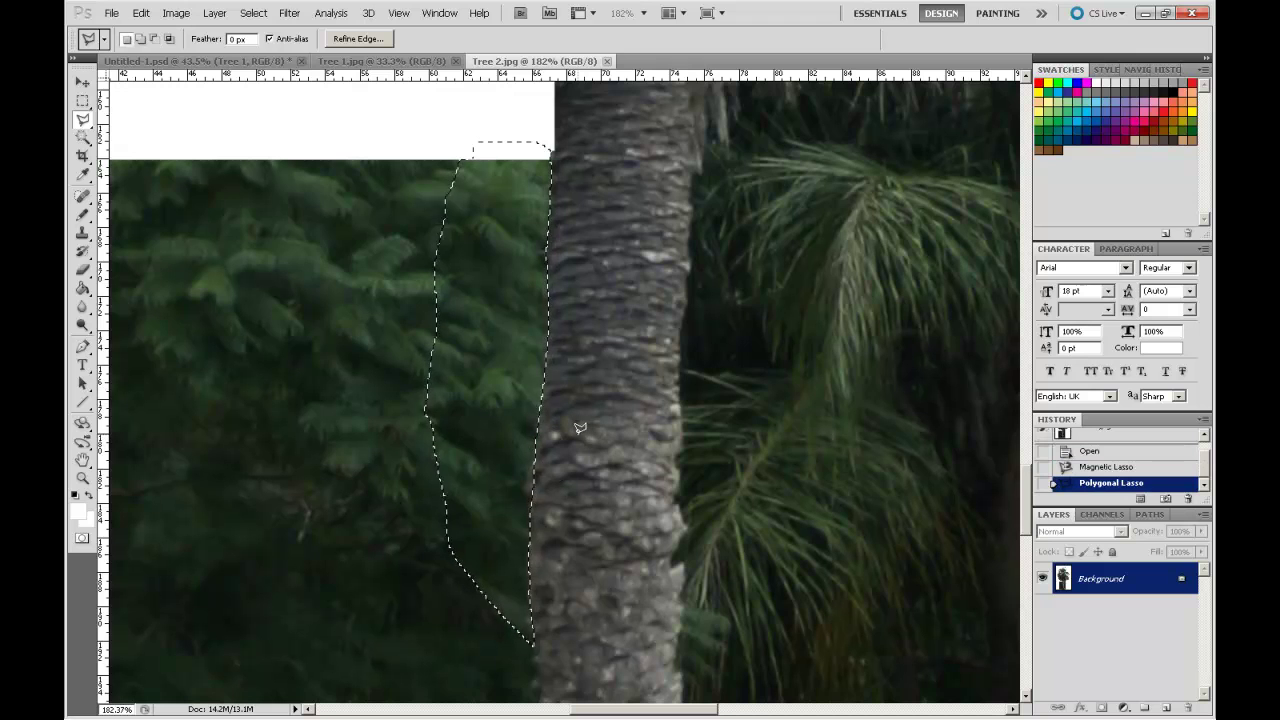
key(shift+BackSpace)
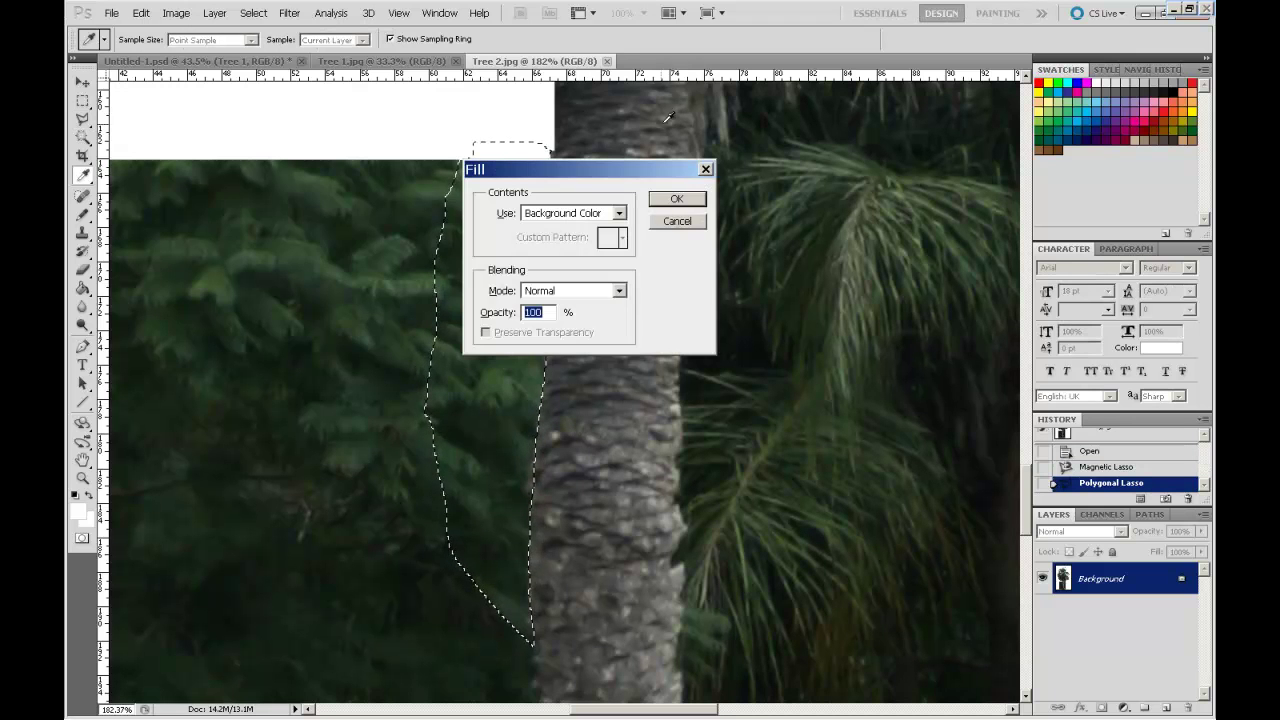
click(676, 199)
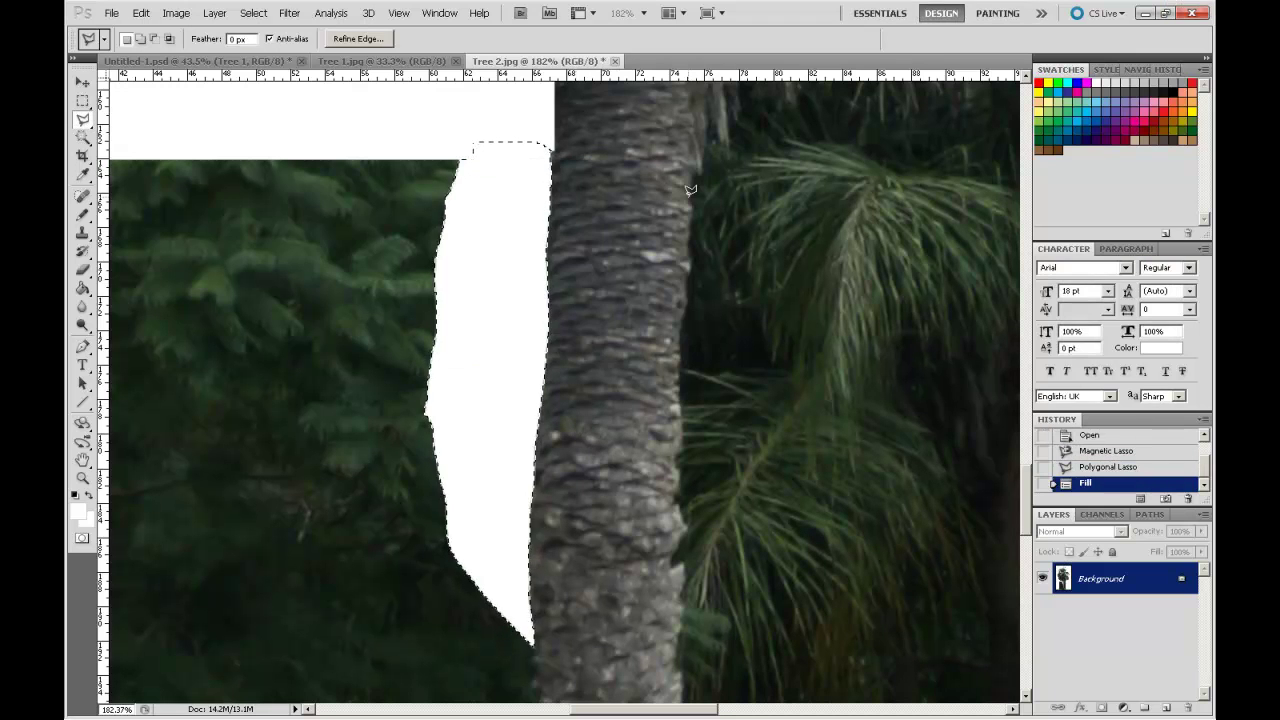
key(ctrl+d)
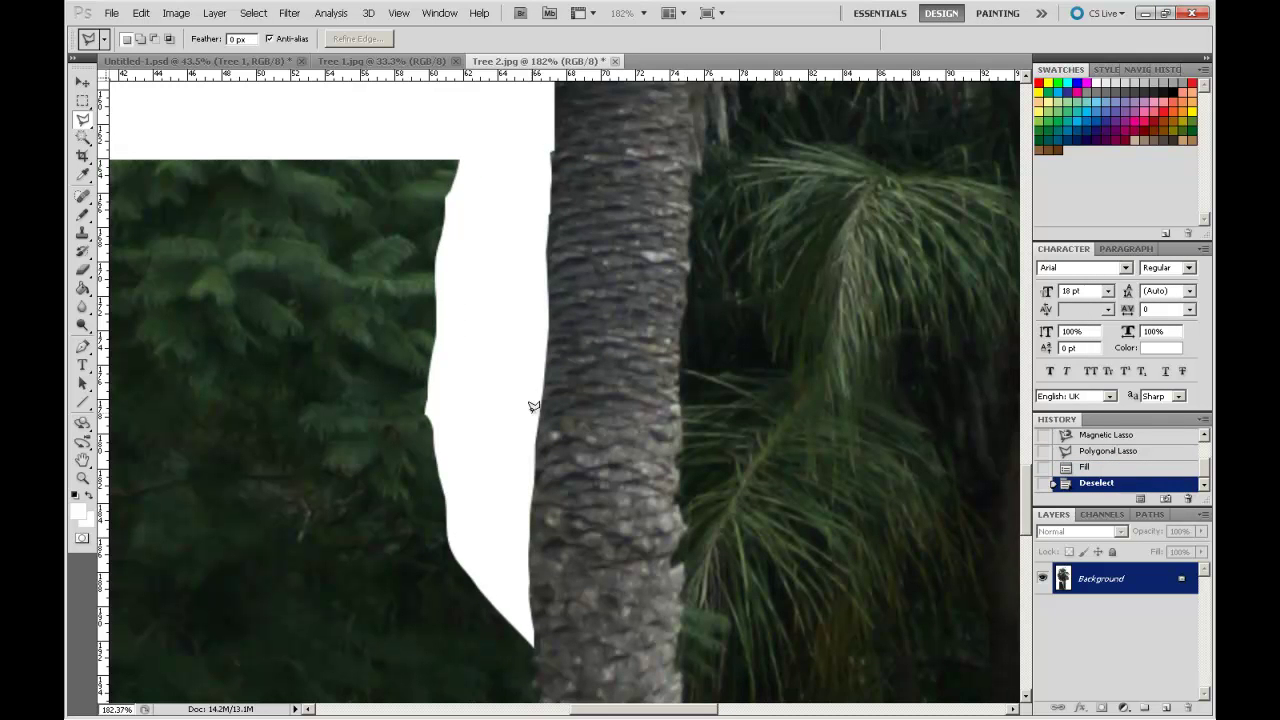
Clear the remaining background directly beside both sides of the palm trunk down to its base with lasso selections filled white, and deselect
drag(594, 496, 611, 113)
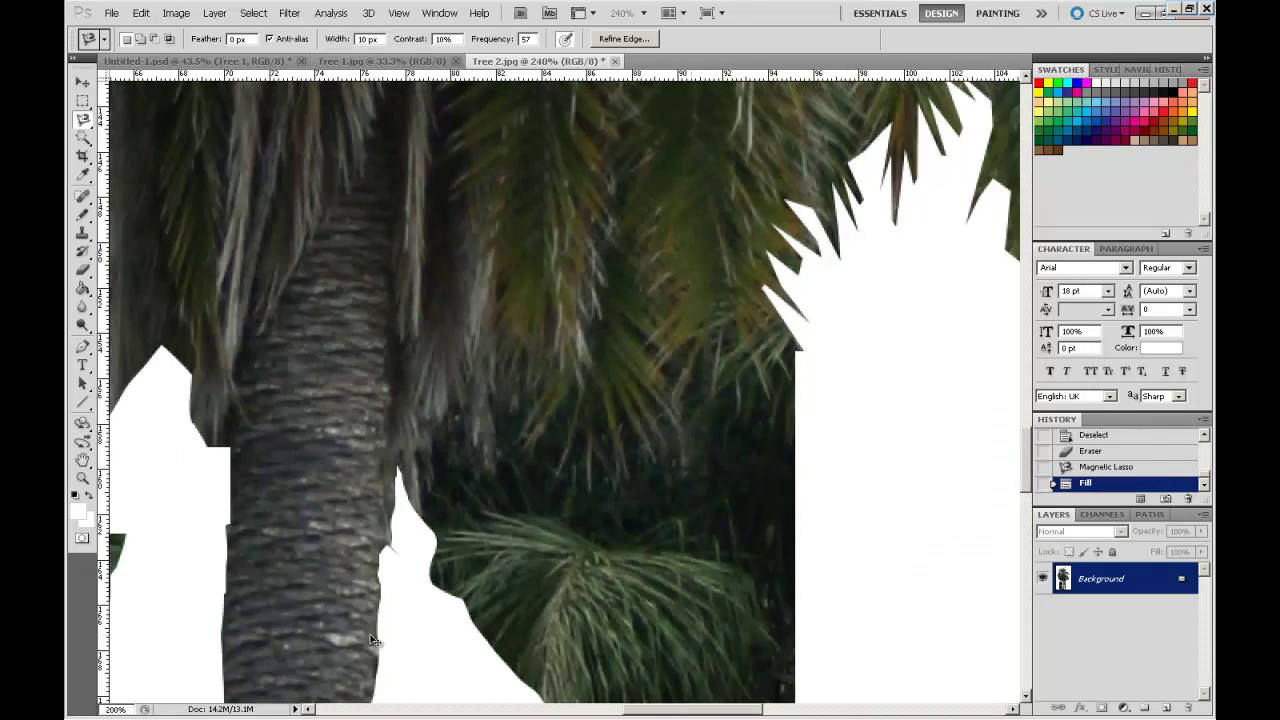
key(ctrl+minus)
key(ctrl+minus)
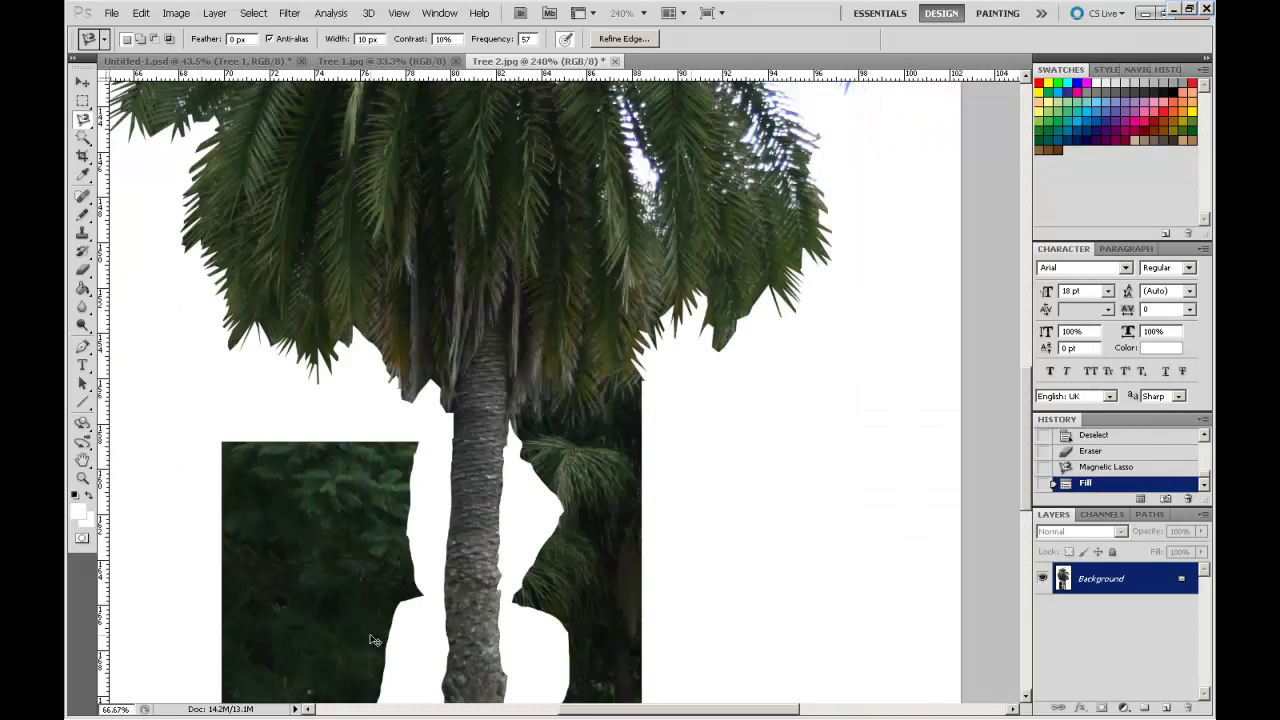
key(BackSpace)
key(ctrl+minus)
key(ctrl+minus)
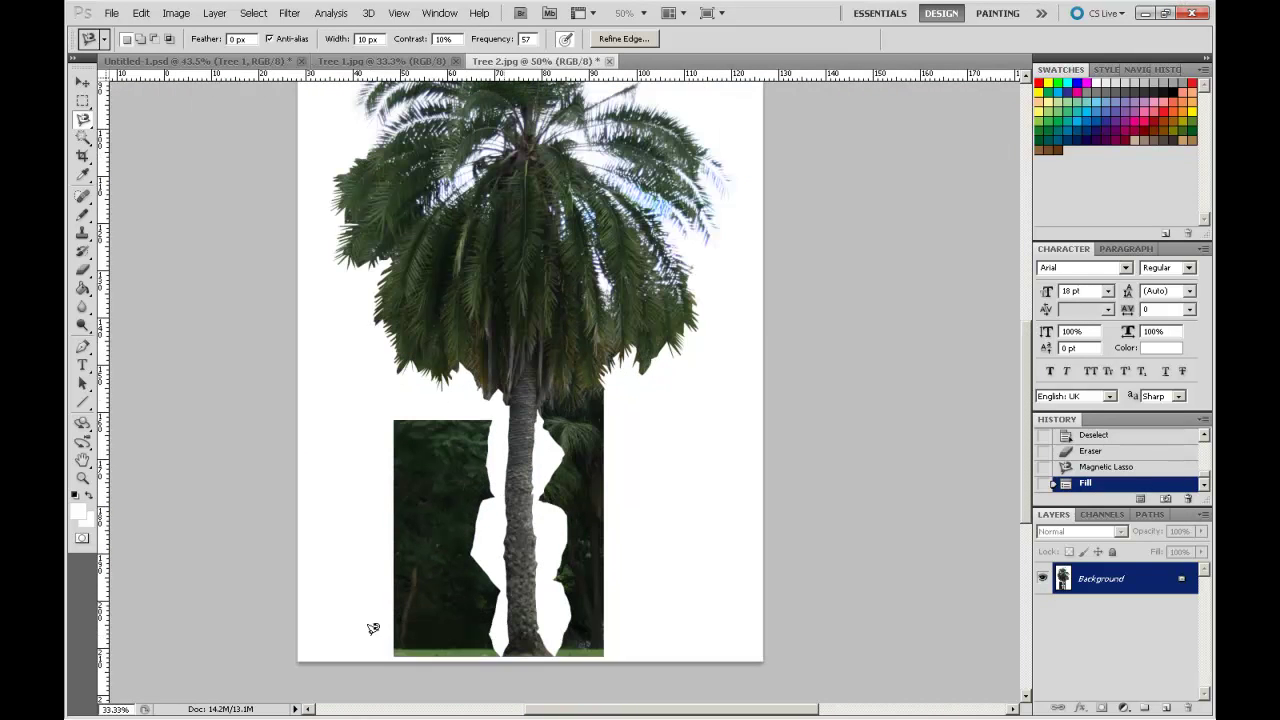
key(ctrl+d)
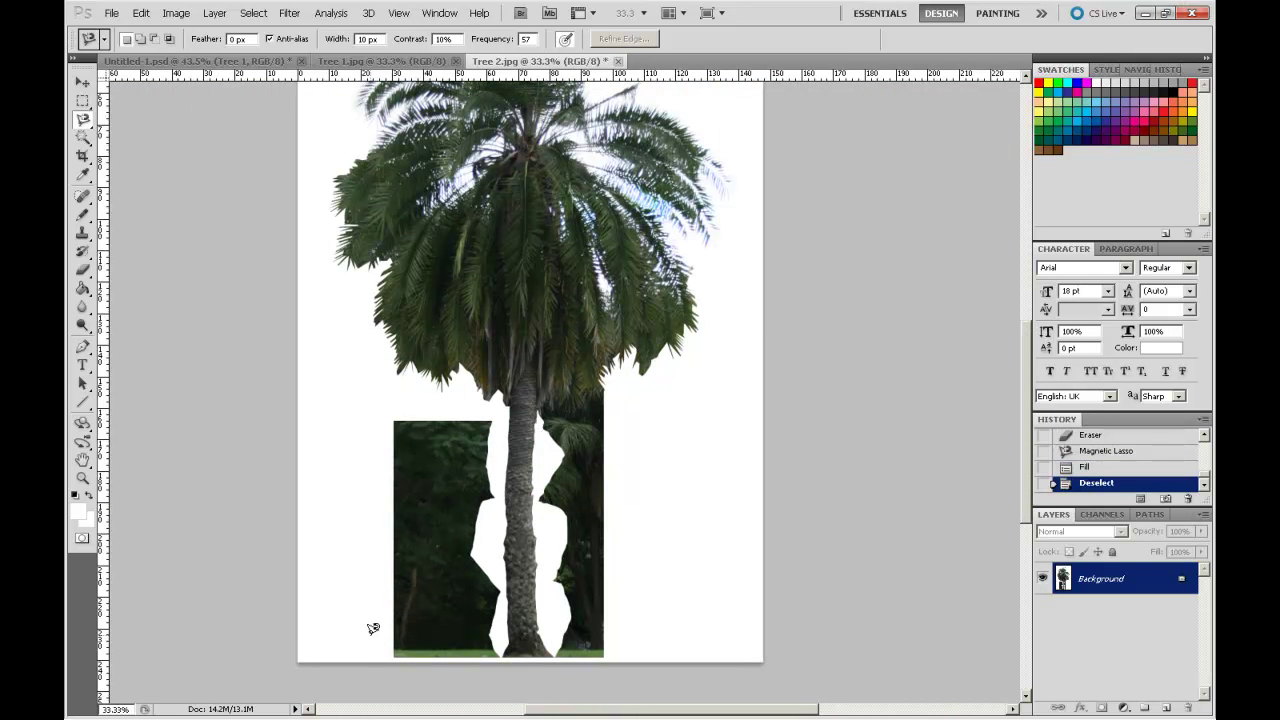
Outline the dark background beneath the hanging fronds right of the trunk with the Polygonal Lasso, following the individual leaf tips
click(85, 479)
drag(628, 446, 622, 433)
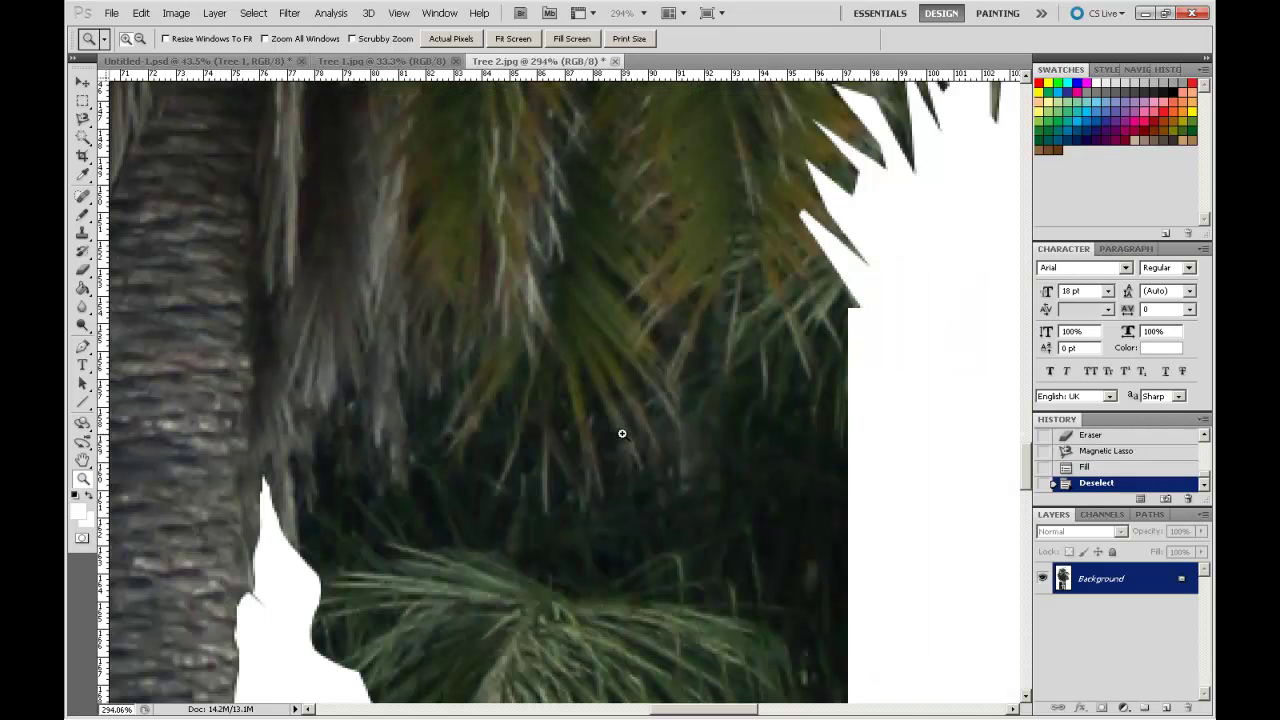
mouse_move(90, 118)
mouse_down()
mouse_move(117, 113)
mouse_move(136, 134)
mouse_up()
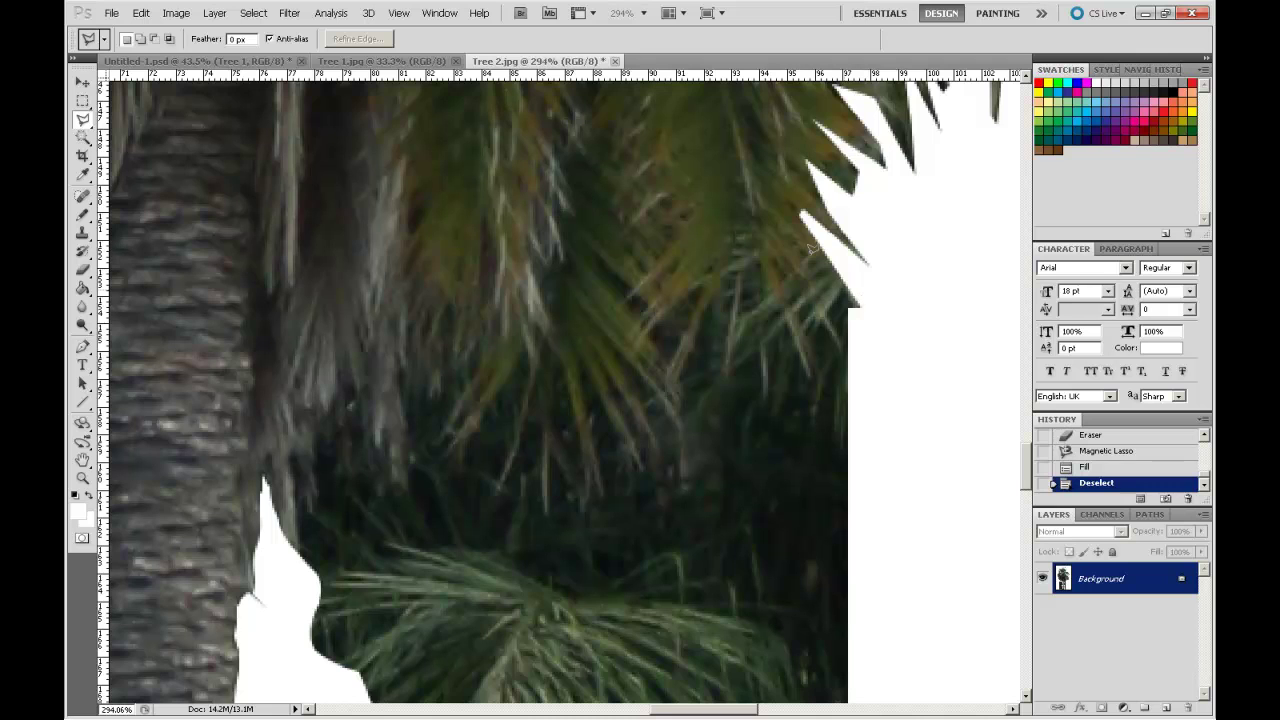
click(839, 343)
click(807, 367)
click(729, 347)
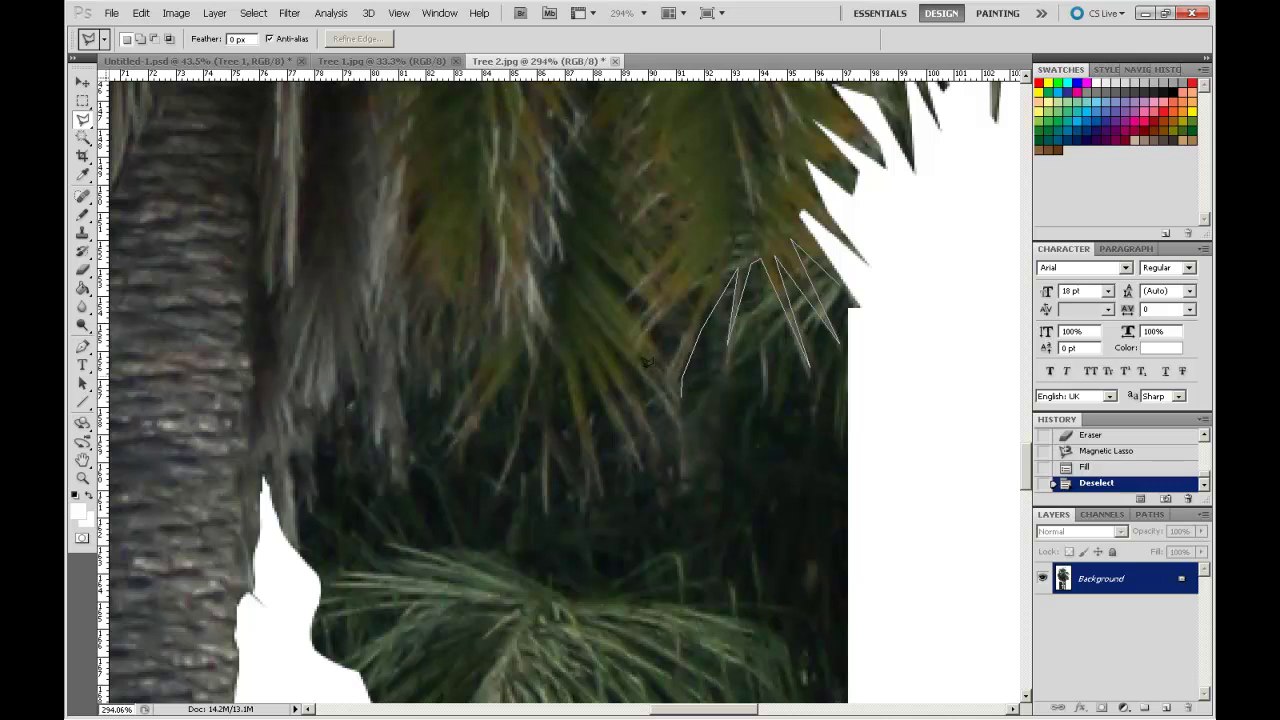
click(598, 338)
click(630, 449)
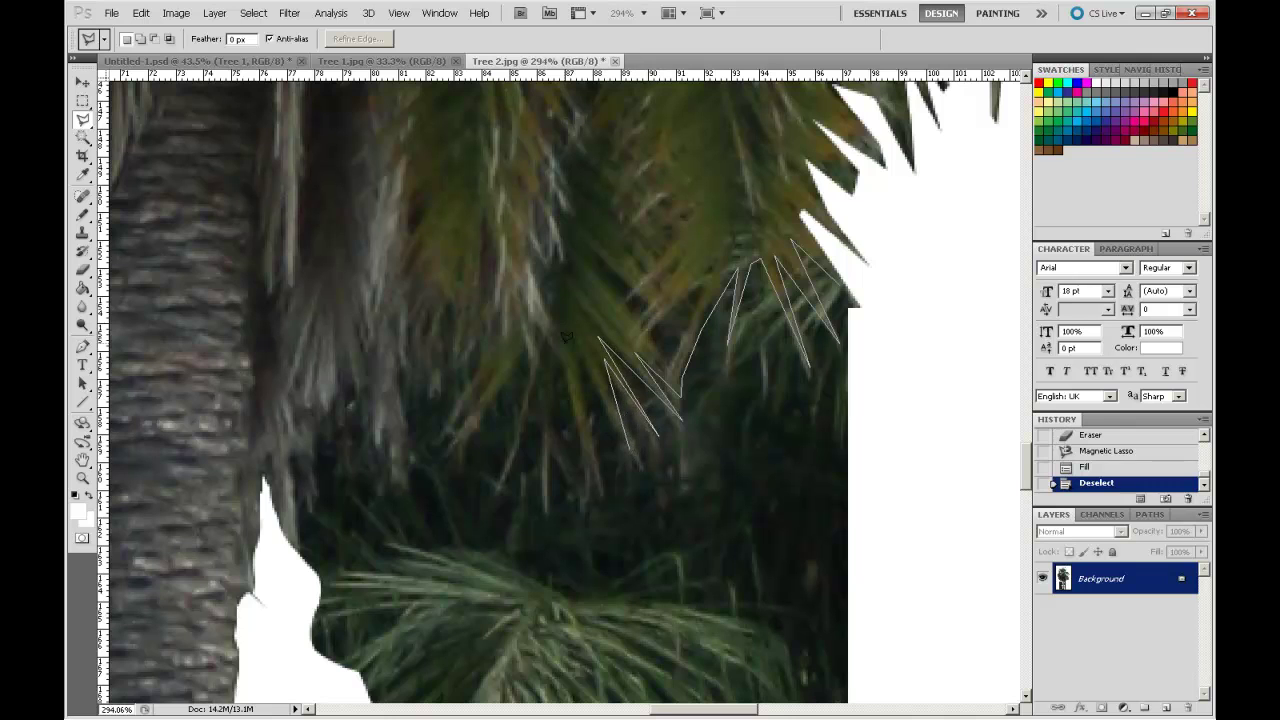
click(574, 347)
click(591, 478)
click(544, 478)
click(541, 372)
click(500, 486)
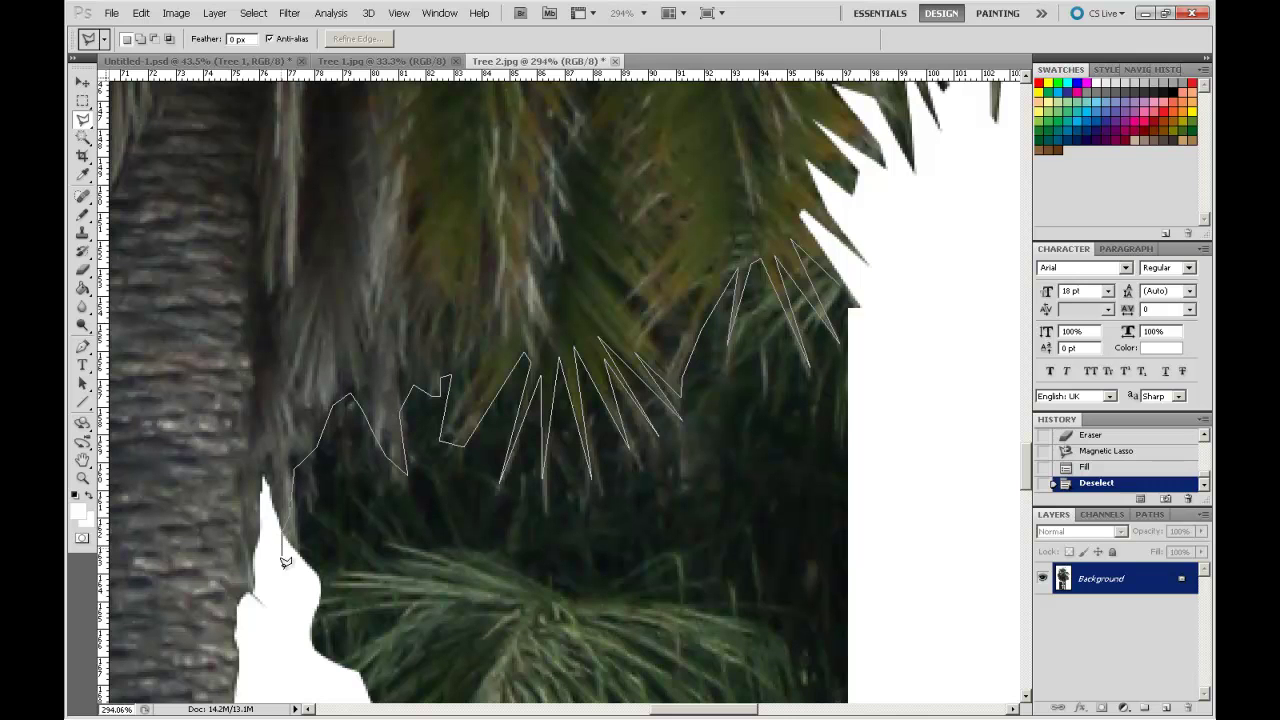
click(897, 521)
click(912, 268)
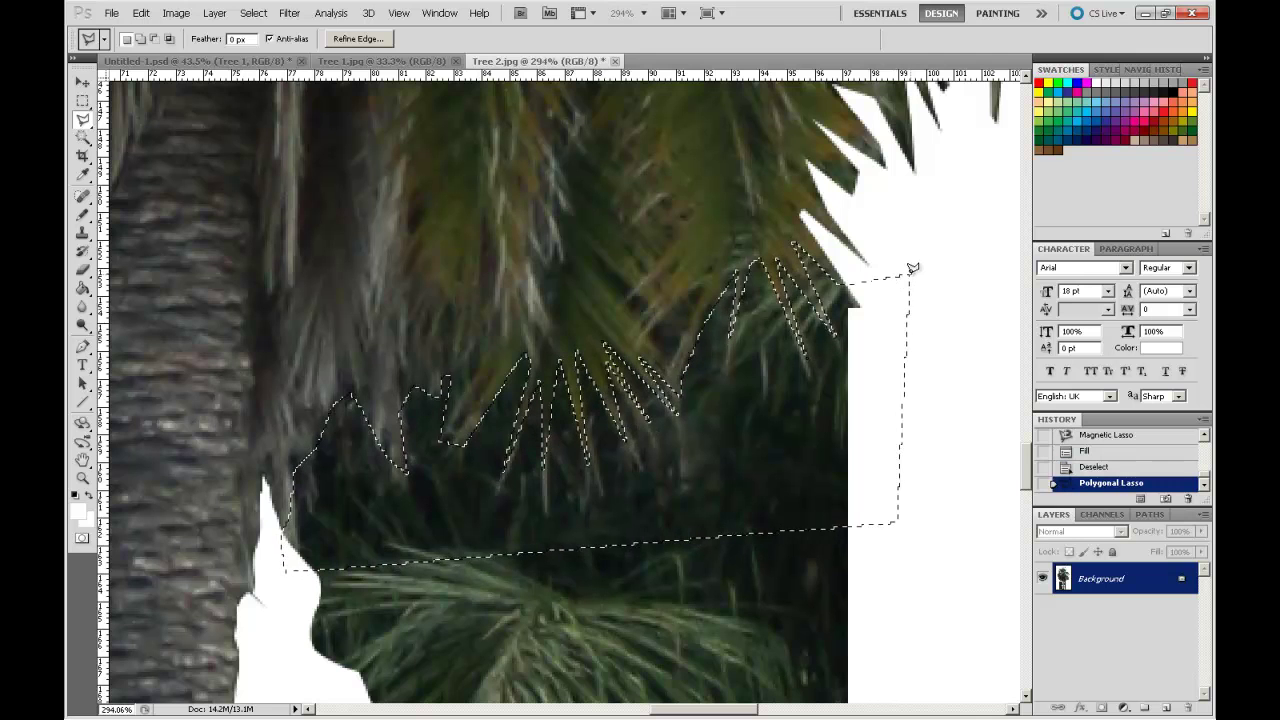
Fill the selected area below the fronds with the white background colour and clear the selection
key(shift+F5)
click(676, 200)
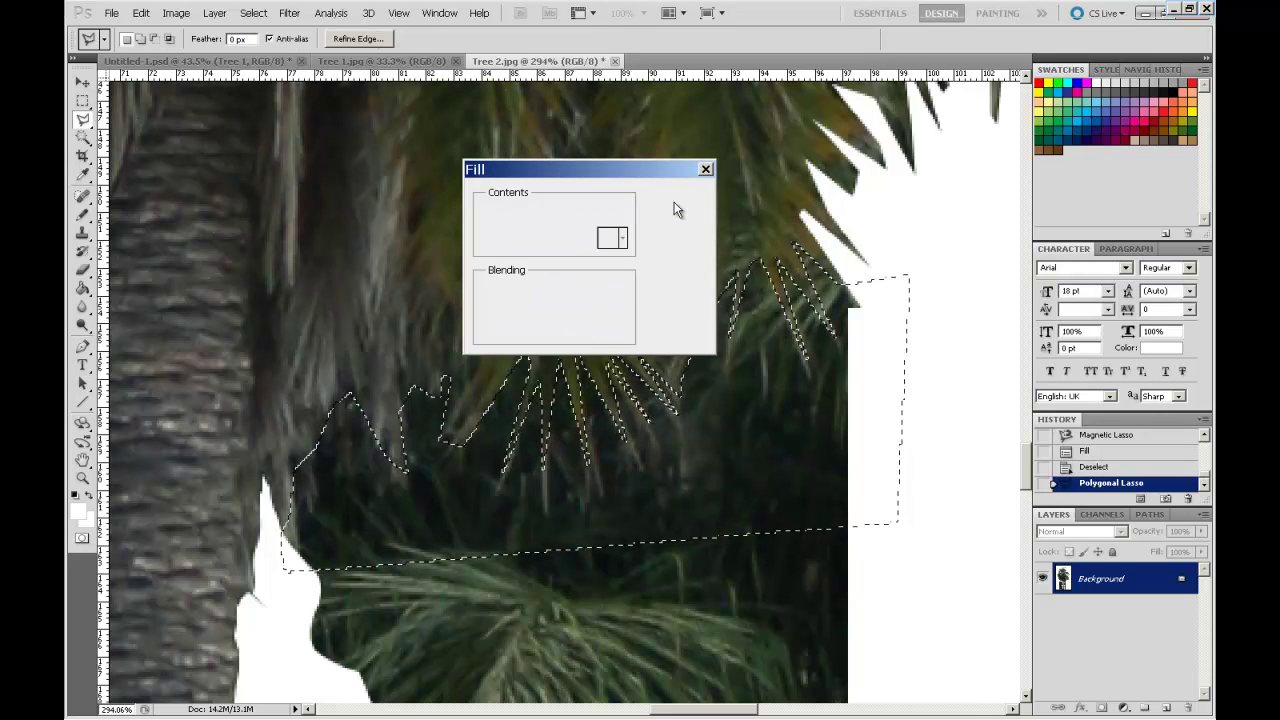
key(ctrl+d)
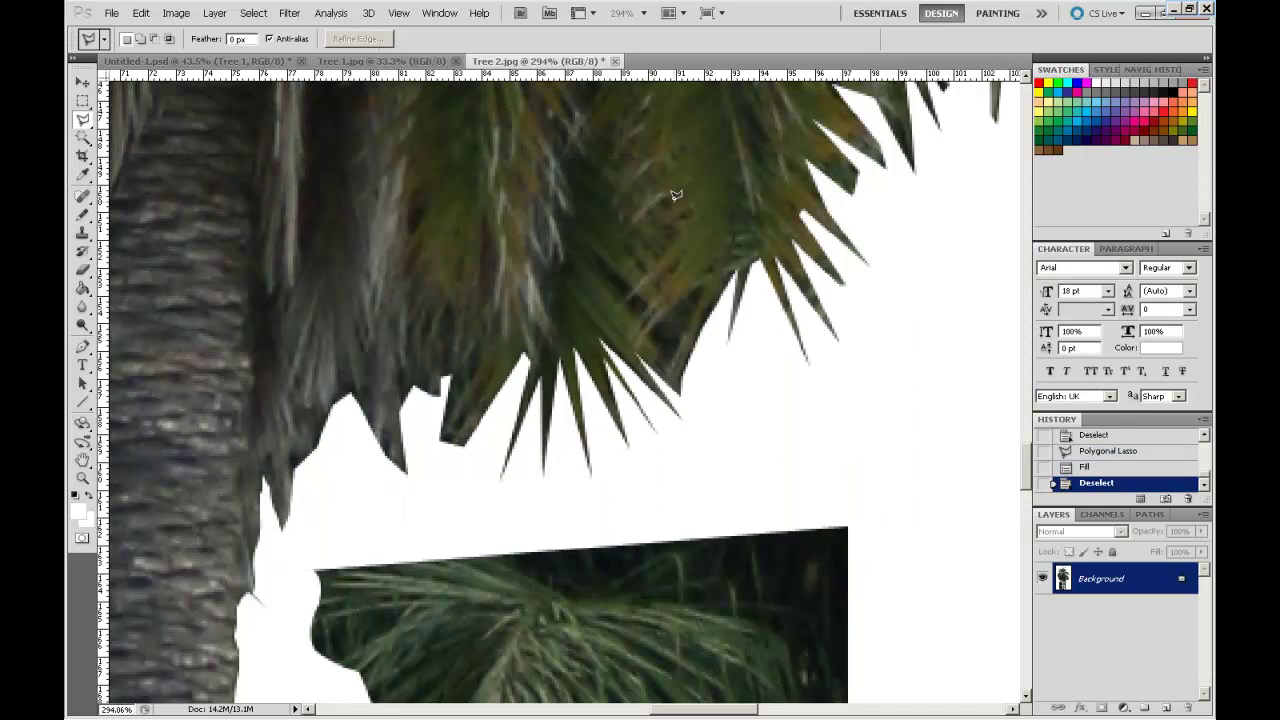
scroll(676, 206, down, 6)
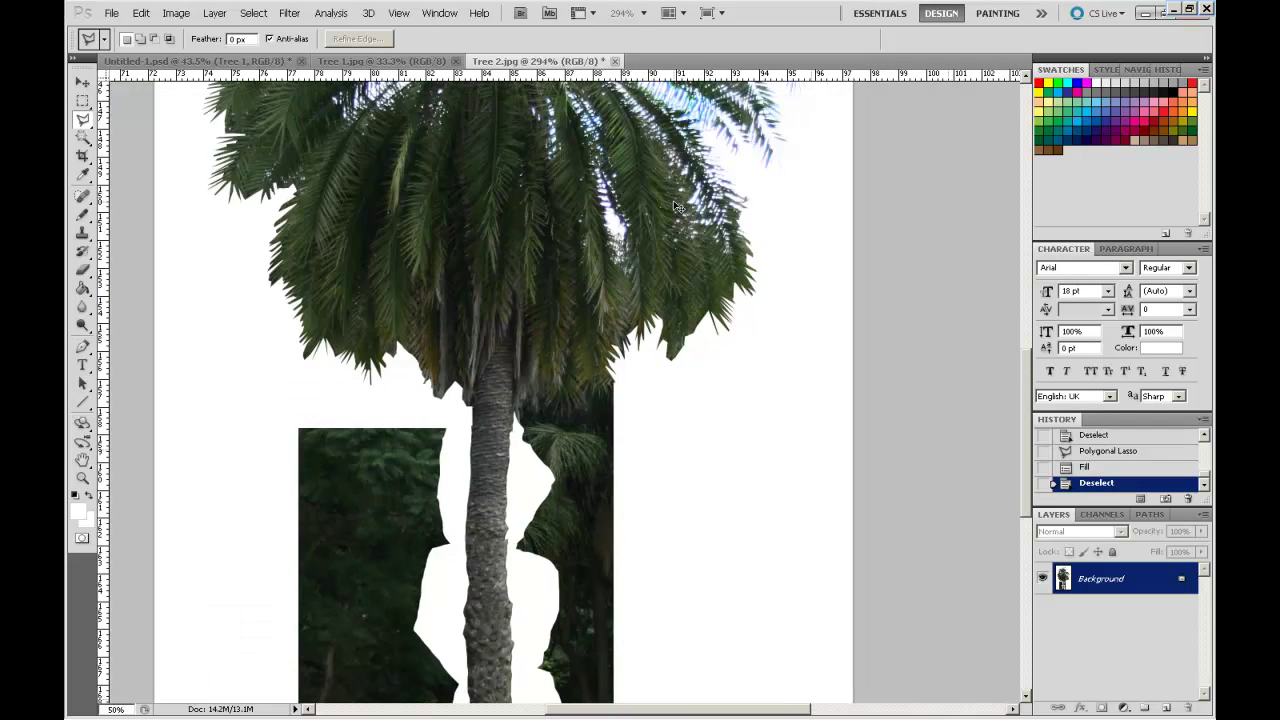
scroll(676, 206, down, 1)
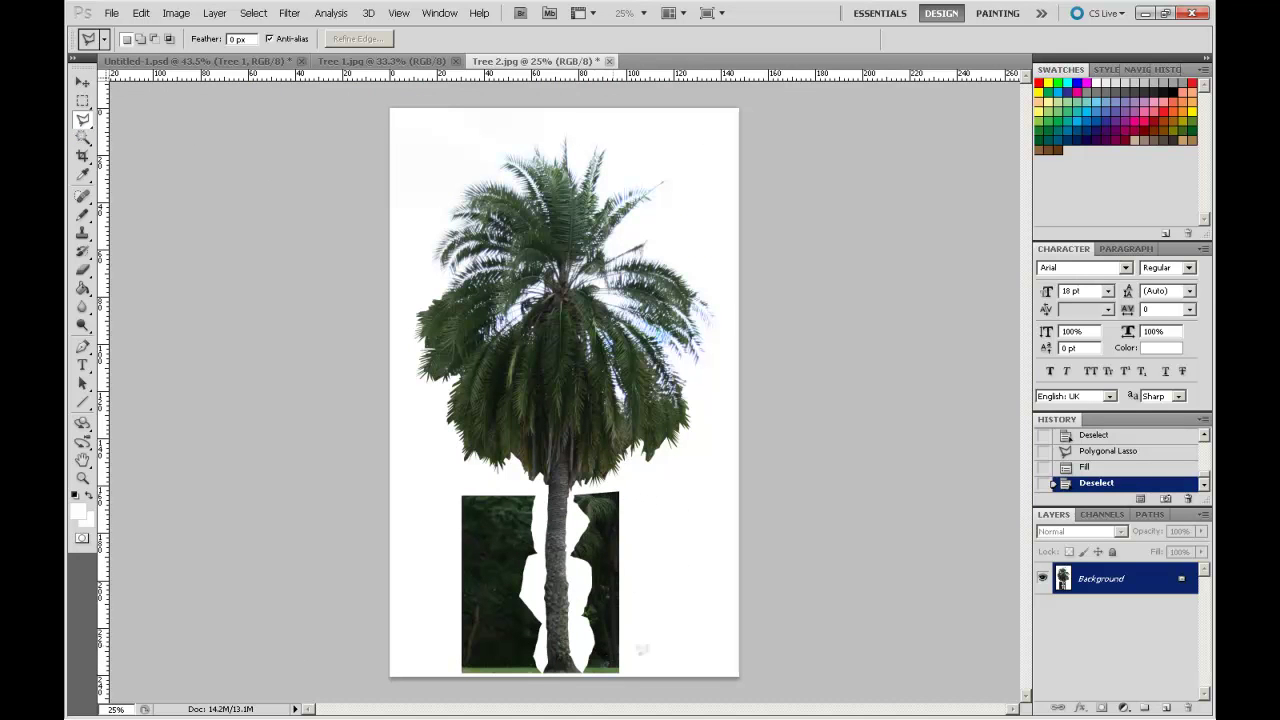
Erase the remaining dark background blocks on both sides of the palm trunk, then use the Dodge tool on highlights at 10% exposure
click(80, 271)
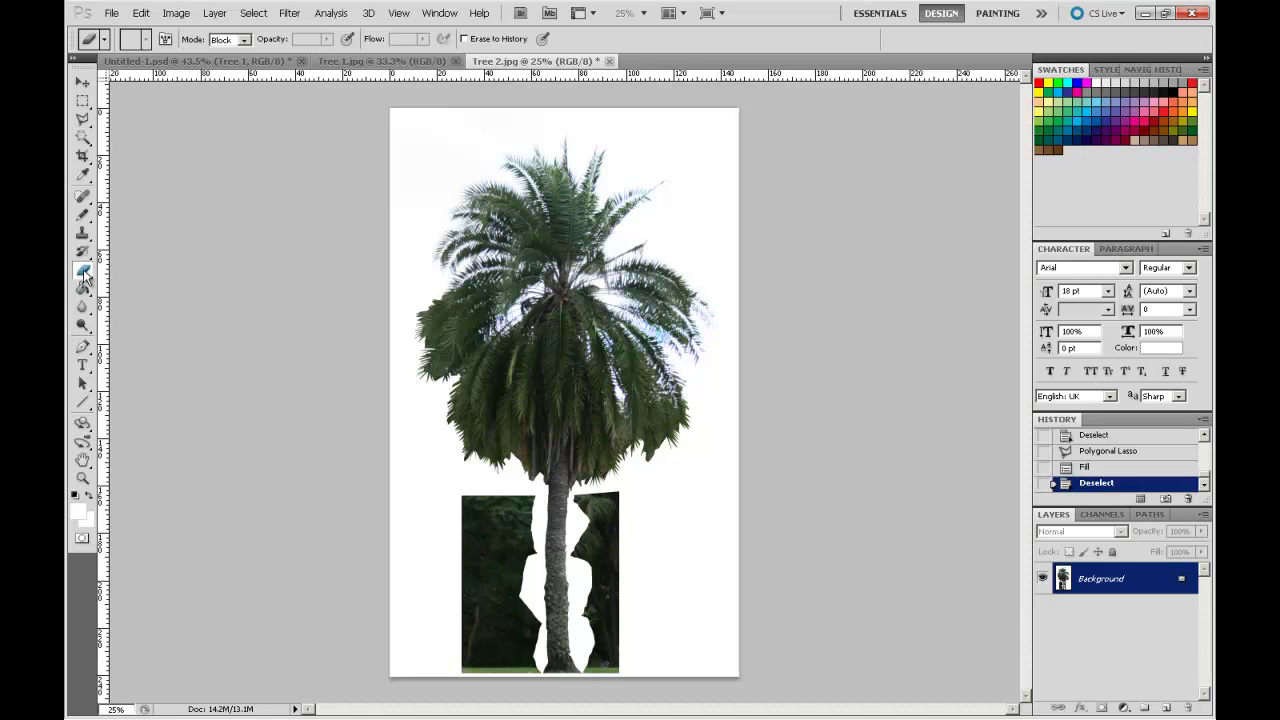
mouse_move(578, 499)
mouse_down()
mouse_move(620, 507)
mouse_move(617, 666)
mouse_move(593, 668)
mouse_move(595, 595)
mouse_move(589, 610)
mouse_move(588, 560)
mouse_move(576, 554)
mouse_move(587, 516)
mouse_move(606, 510)
mouse_move(610, 657)
mouse_move(589, 520)
mouse_move(600, 520)
mouse_up()
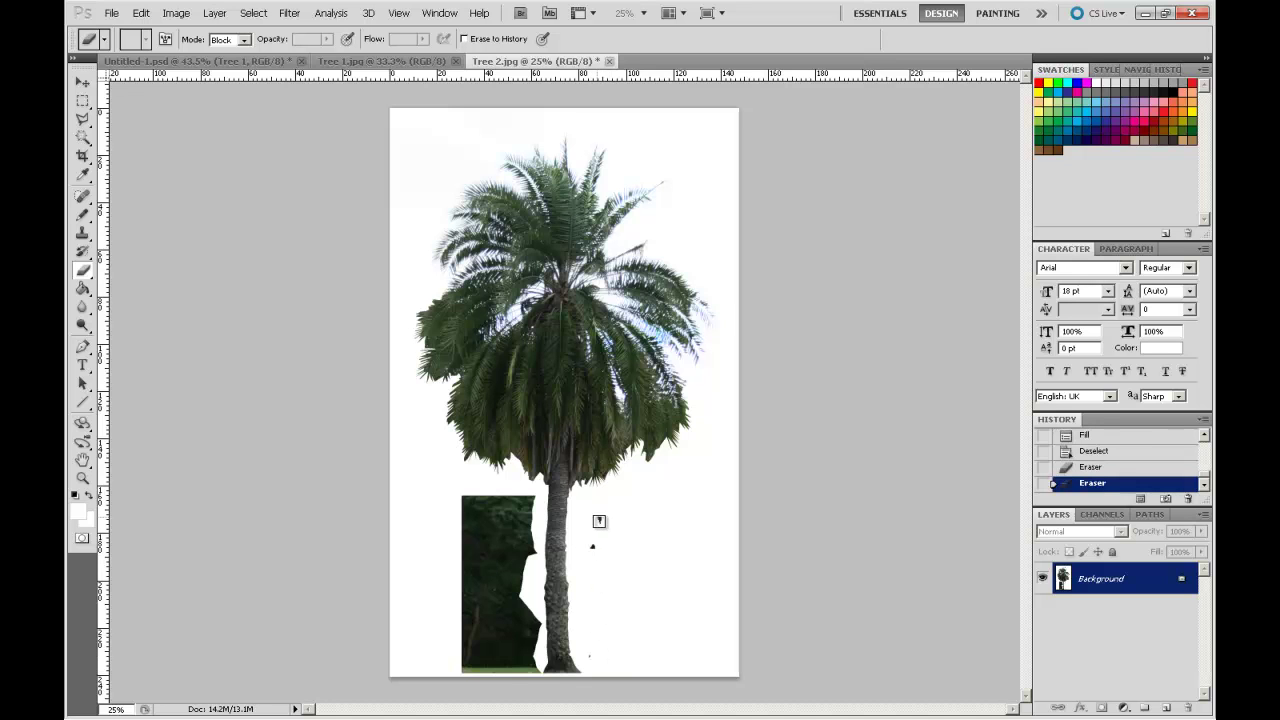
click(591, 657)
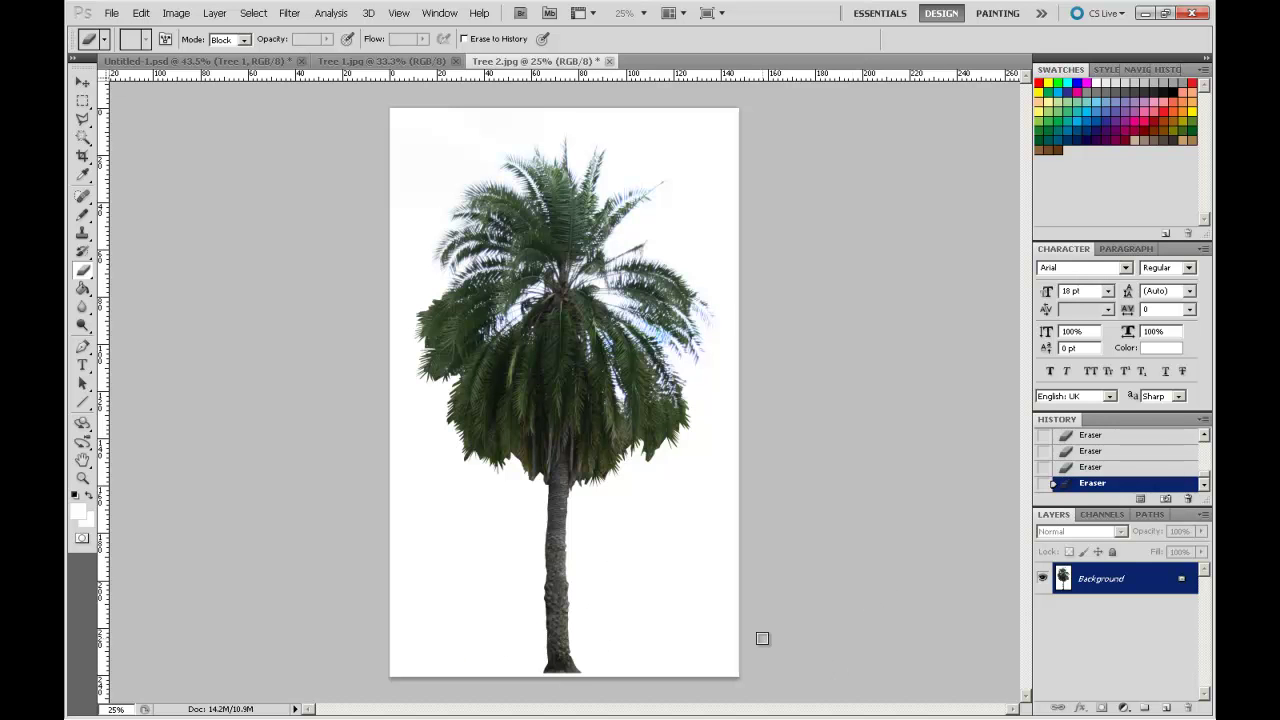
click(82, 326)
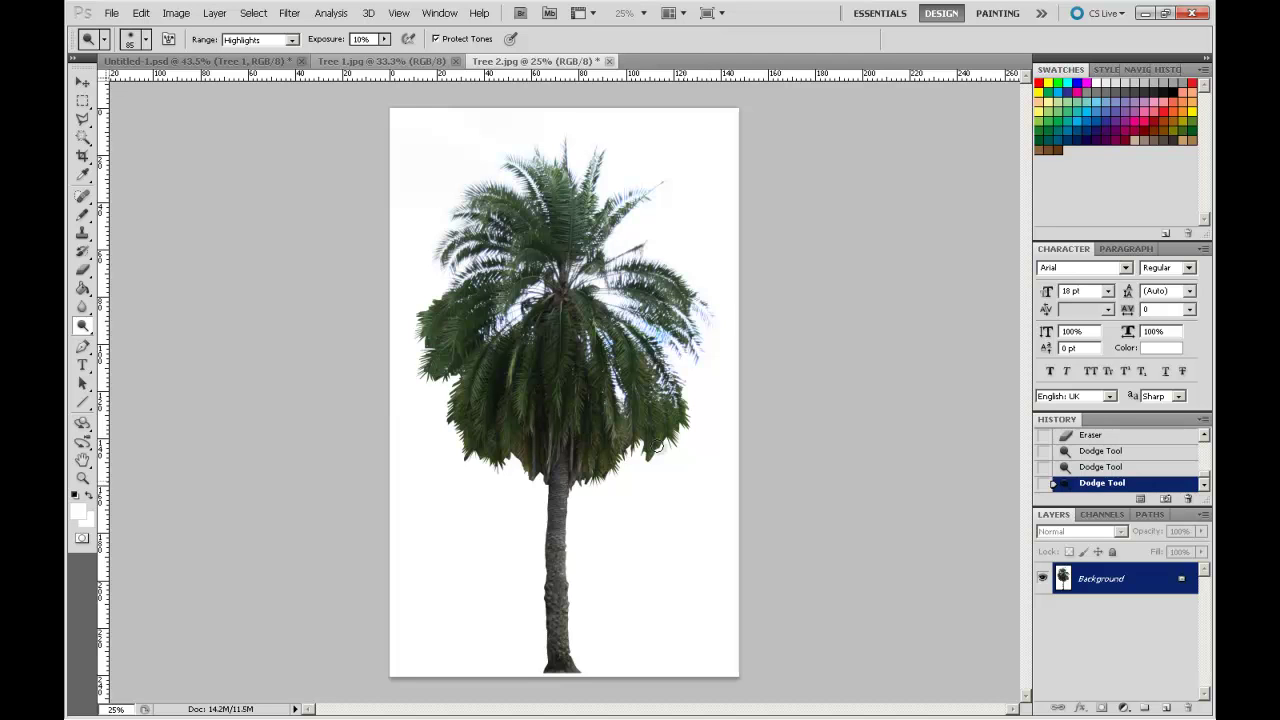
Select the white background around the palm by Color Range with fuzziness 40 and invert the selection
click(255, 13)
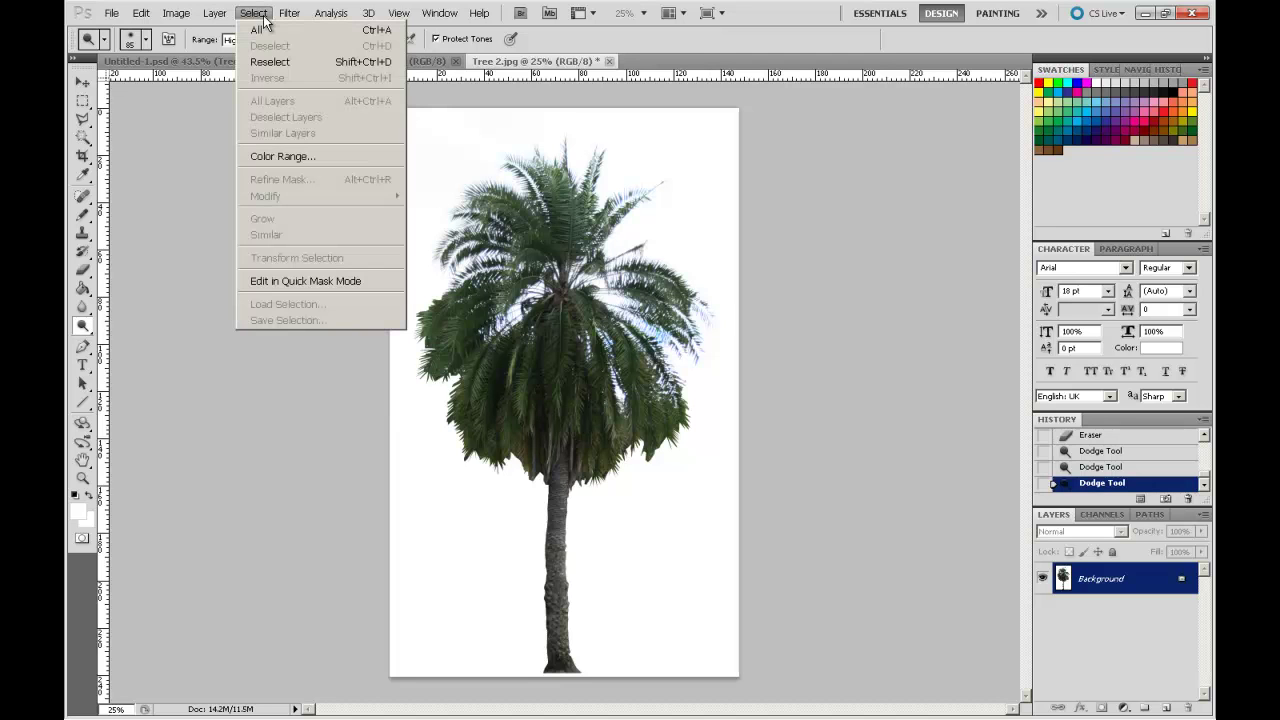
click(283, 155)
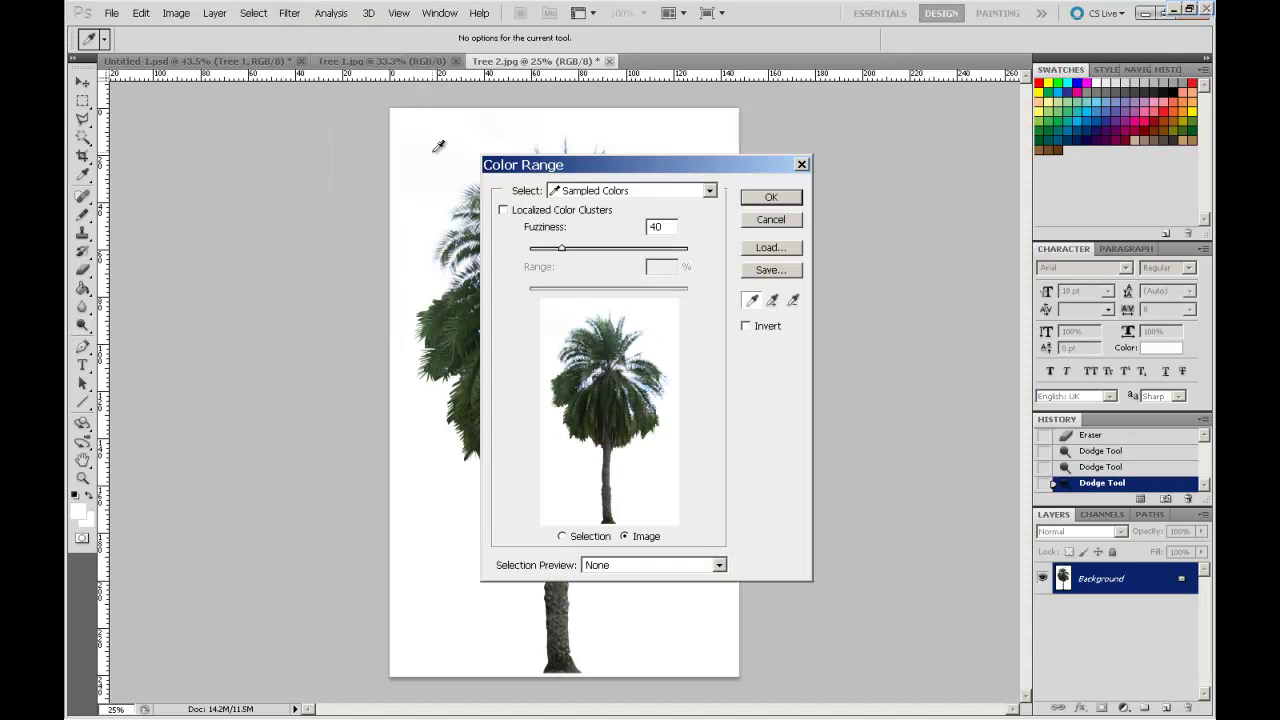
click(774, 199)
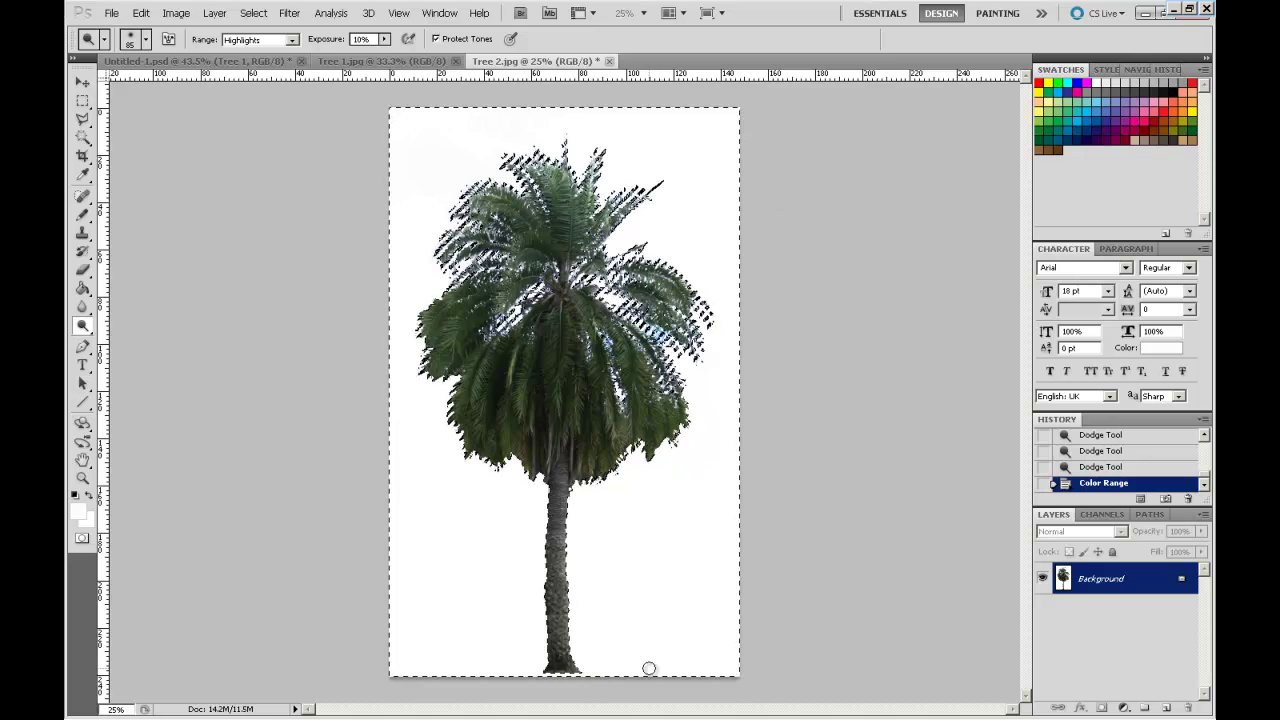
click(253, 13)
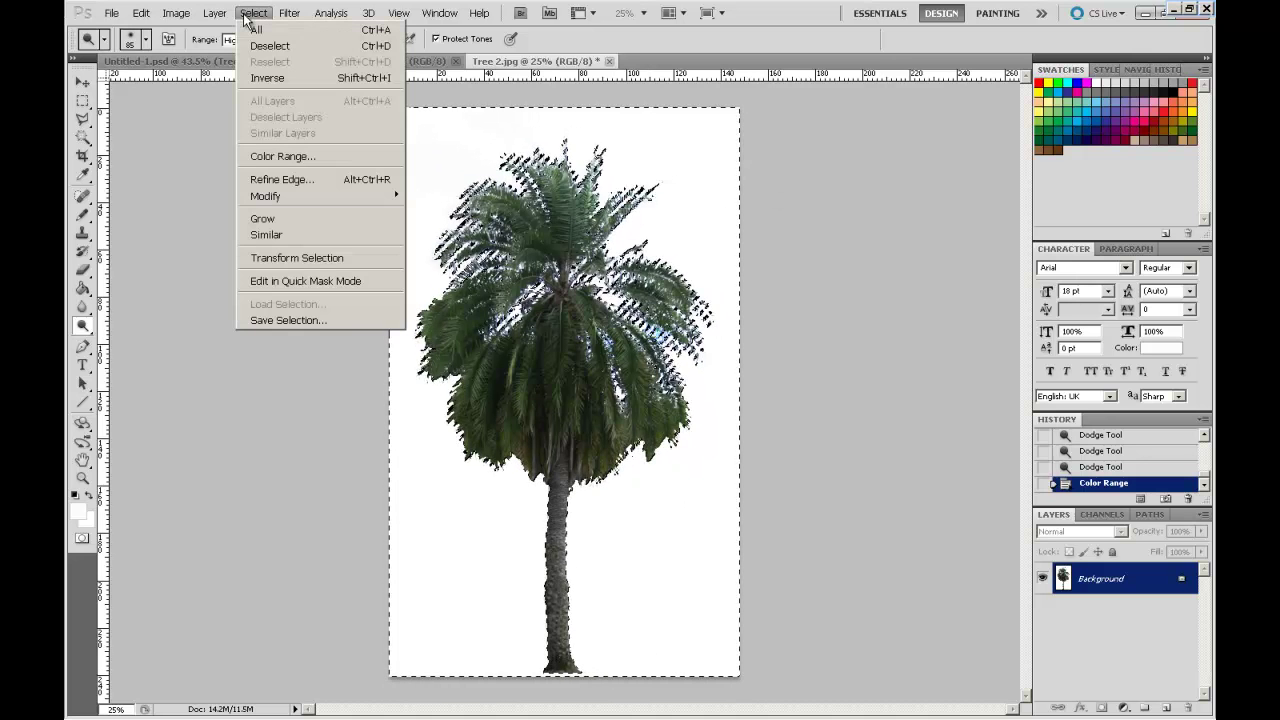
click(313, 78)
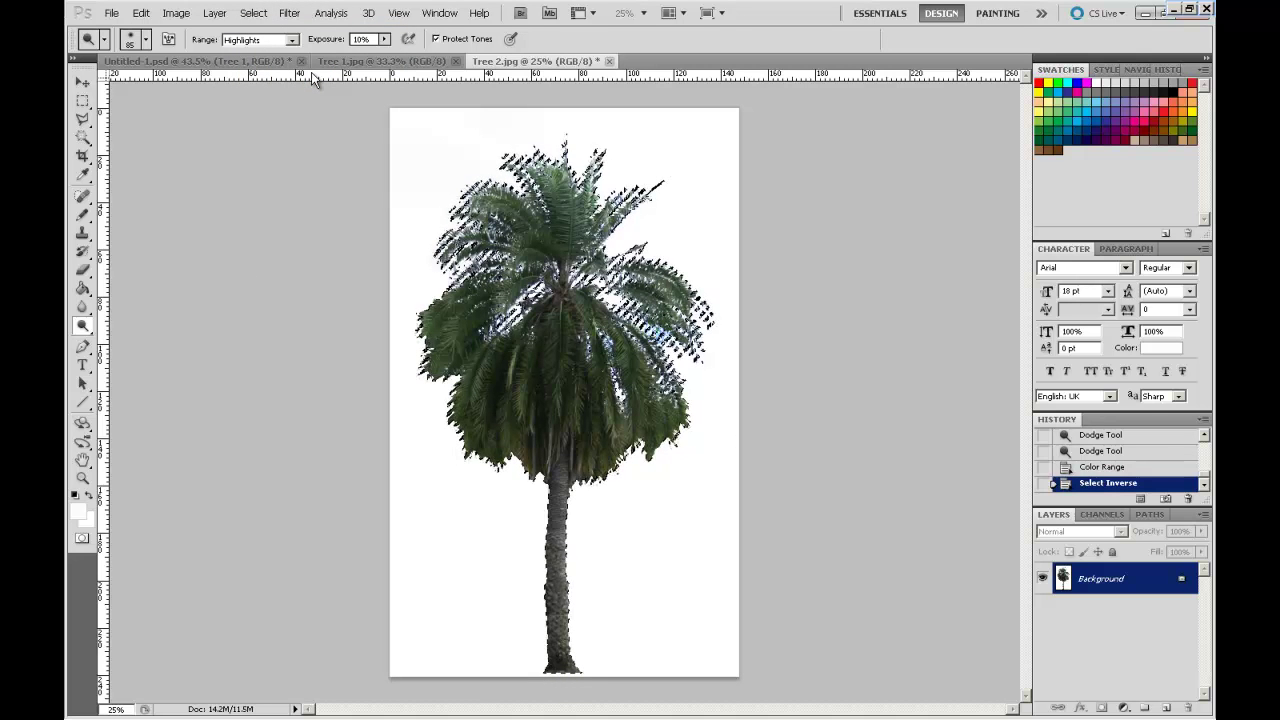
Paste the palm into Untitled-1.psd and scale it to about 55% width and 65% height, applying the transformation
click(237, 60)
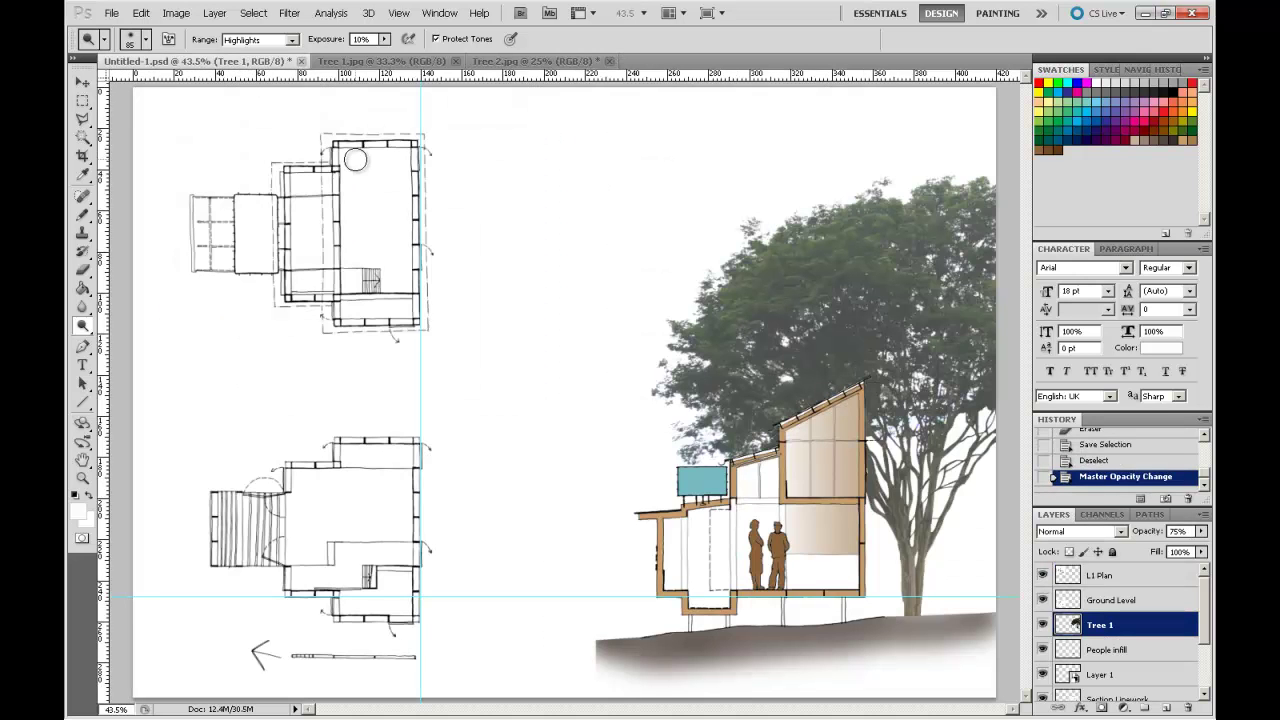
key(ctrl+v)
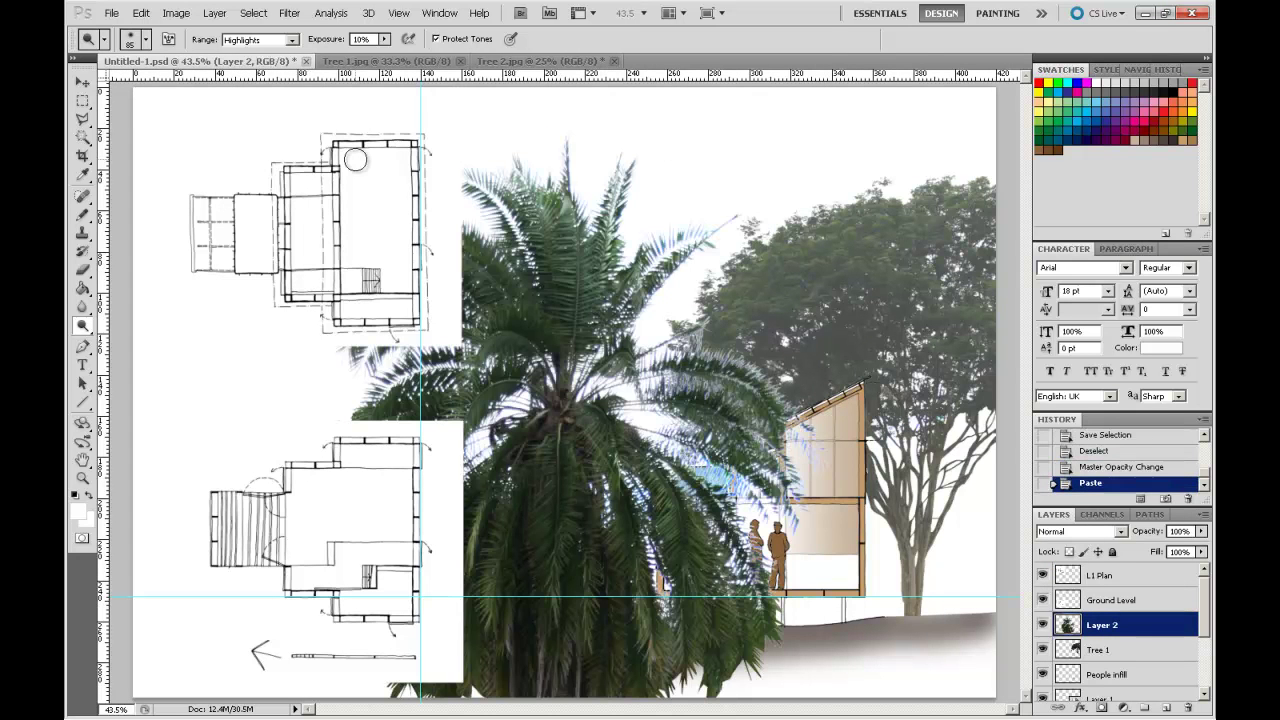
click(143, 13)
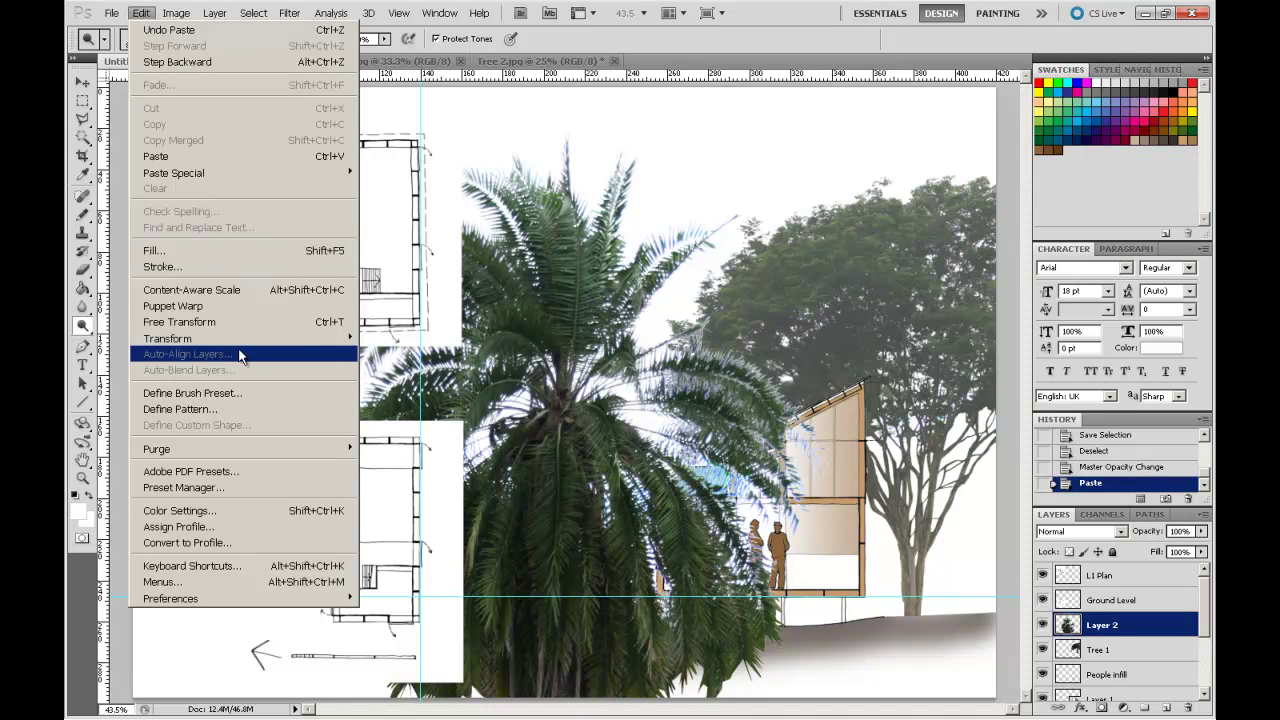
mouse_move(243, 340)
click(383, 361)
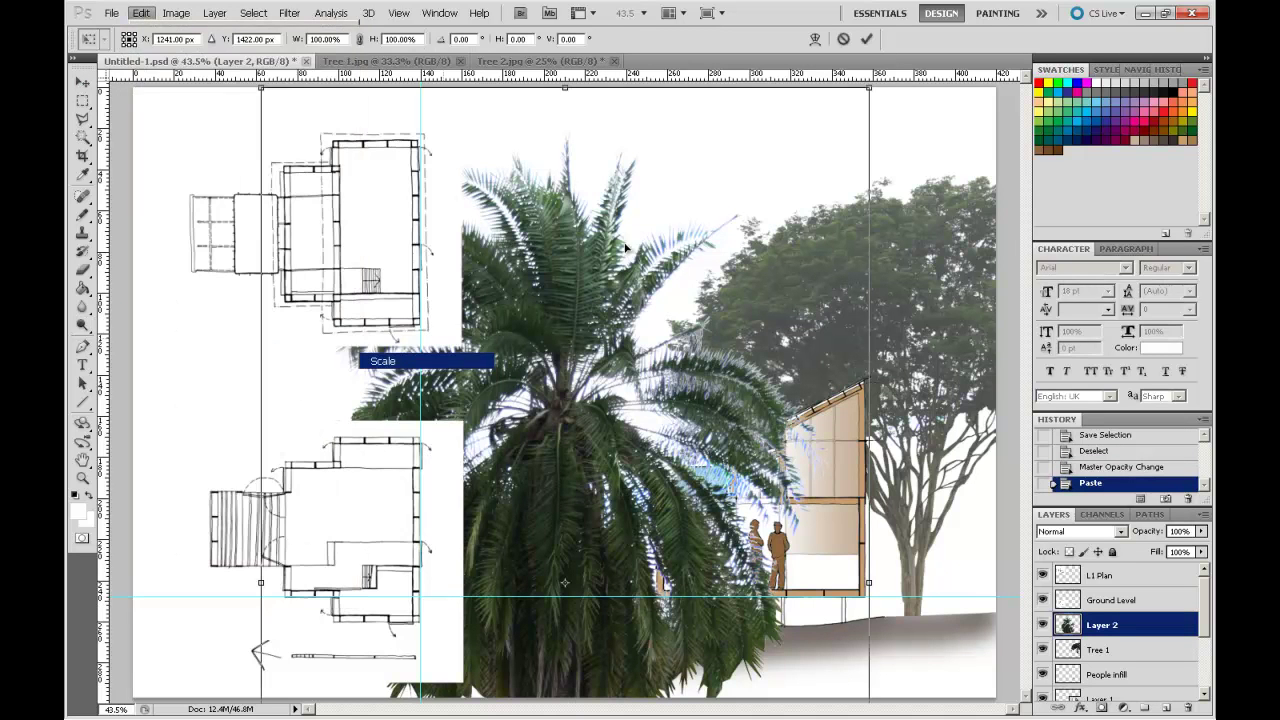
drag(869, 89, 596, 432)
click(83, 83)
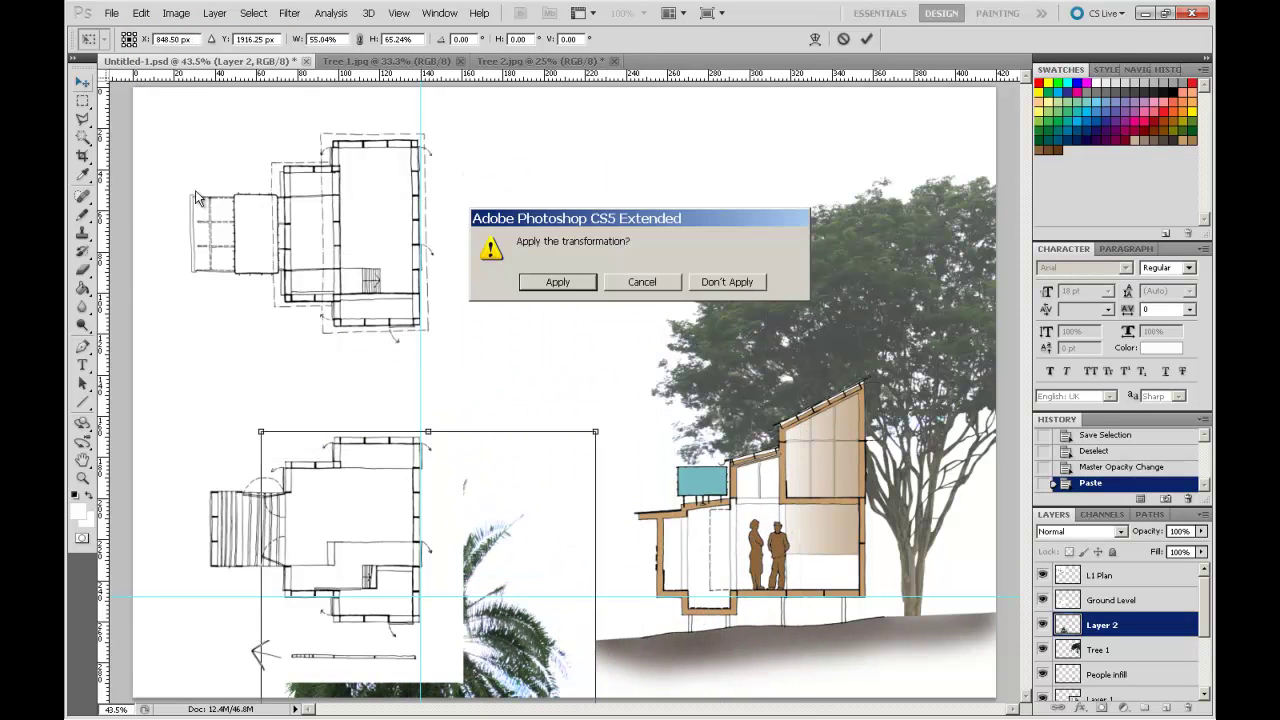
click(558, 282)
Move the palm over the house section, scale it to about 80%, and place its trunk near the house's right wall
drag(797, 247, 800, 248)
drag(683, 366, 751, 326)
click(140, 12)
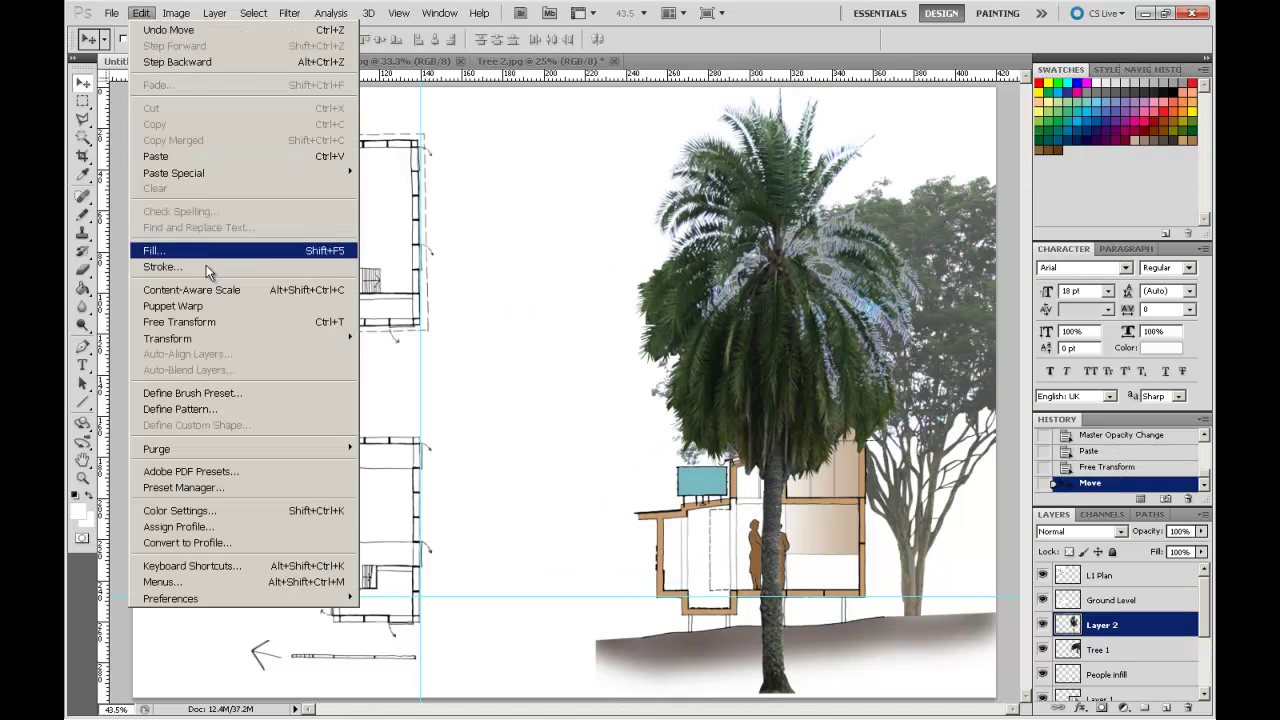
mouse_move(207, 340)
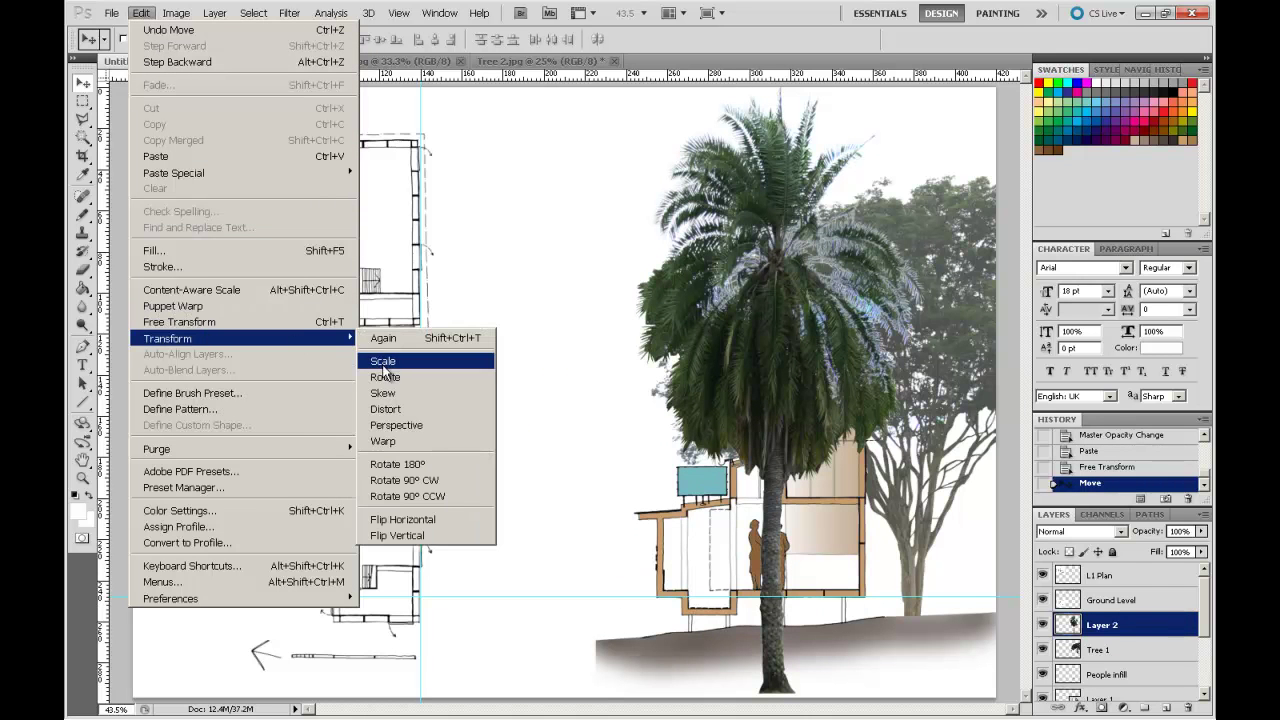
click(386, 360)
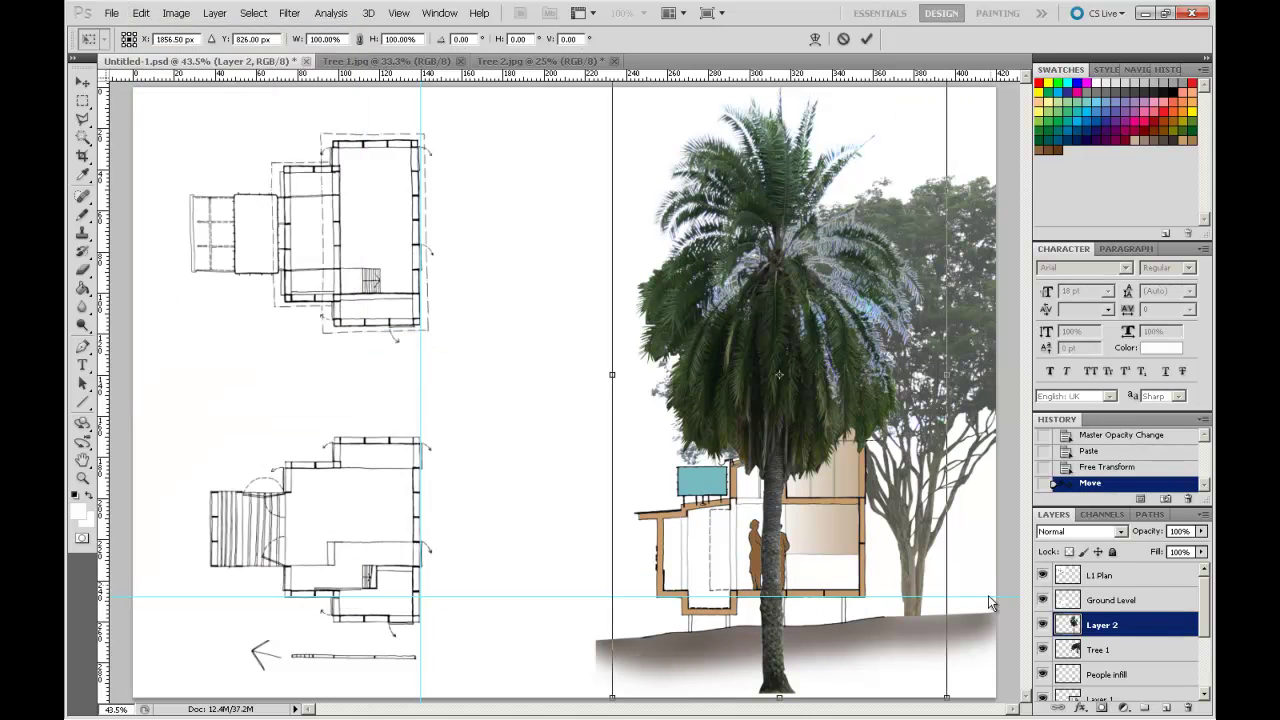
drag(897, 643, 777, 357)
drag(763, 260, 915, 392)
drag(778, 200, 692, 130)
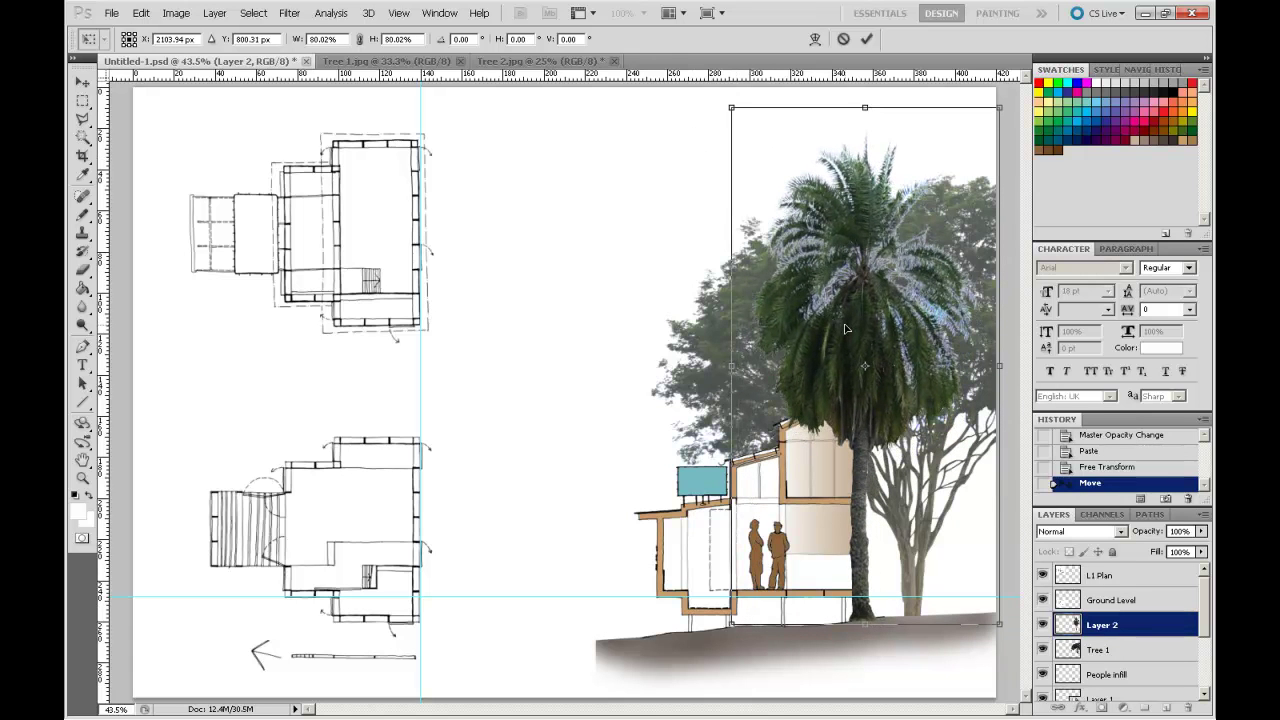
mouse_move(845, 329)
mouse_down()
mouse_move(867, 316)
mouse_move(855, 308)
mouse_up()
Nudge the palm right, clear of the house wall, and down until its trunk meets the ground, then apply the transformation
key(Right)
key(Right)
key(Right)
key(Right)
key(Right)
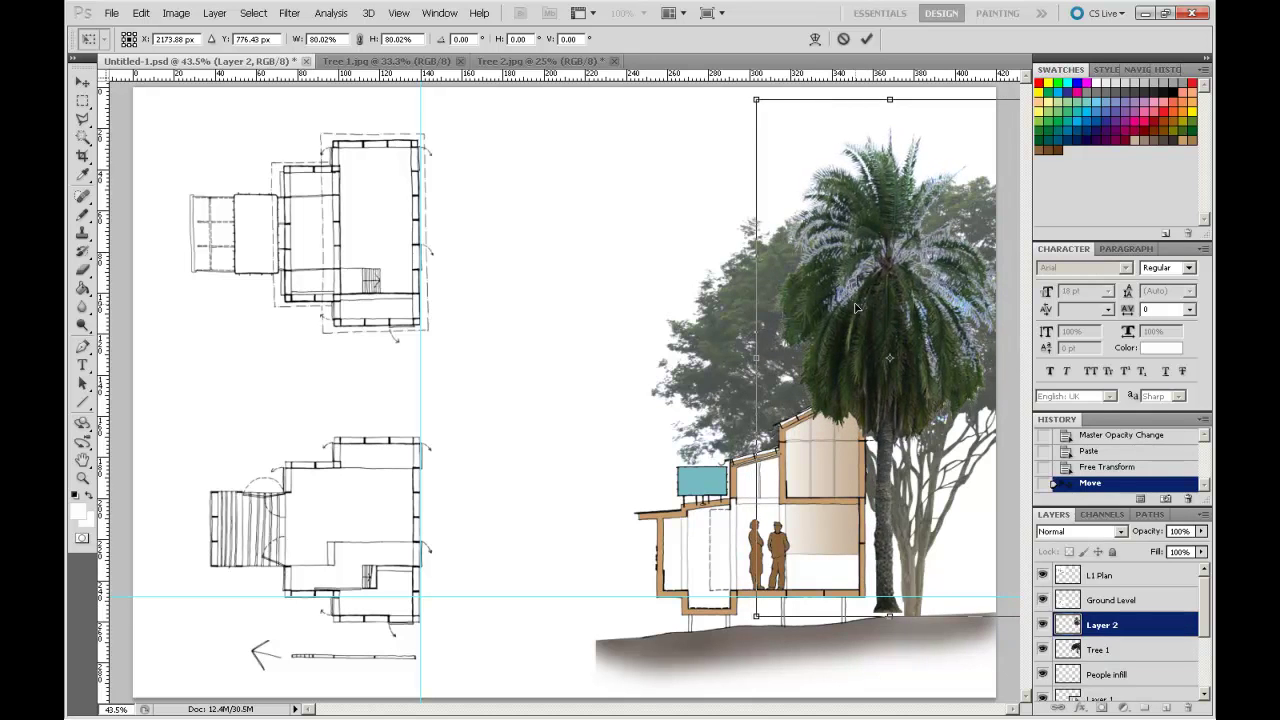
key(Down)
key(Down)
key(Down)
key(Down)
key(Down)
key(Down)
key(Down)
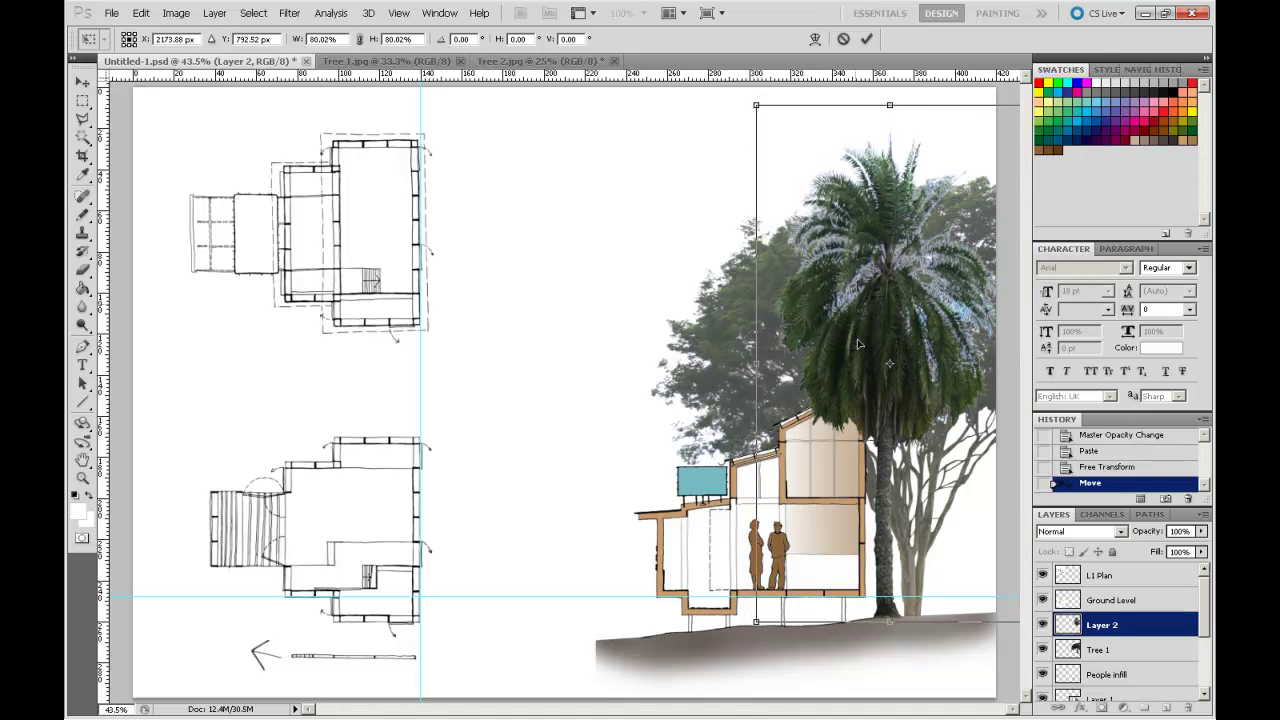
click(81, 86)
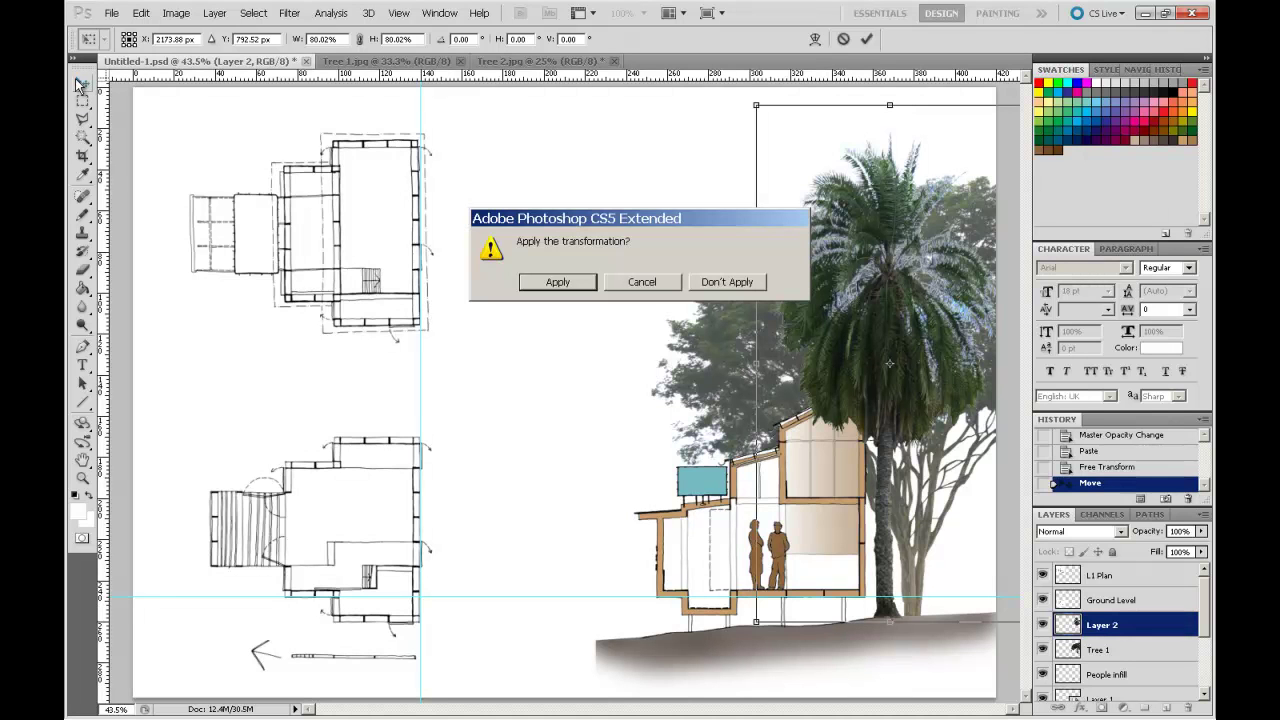
click(557, 282)
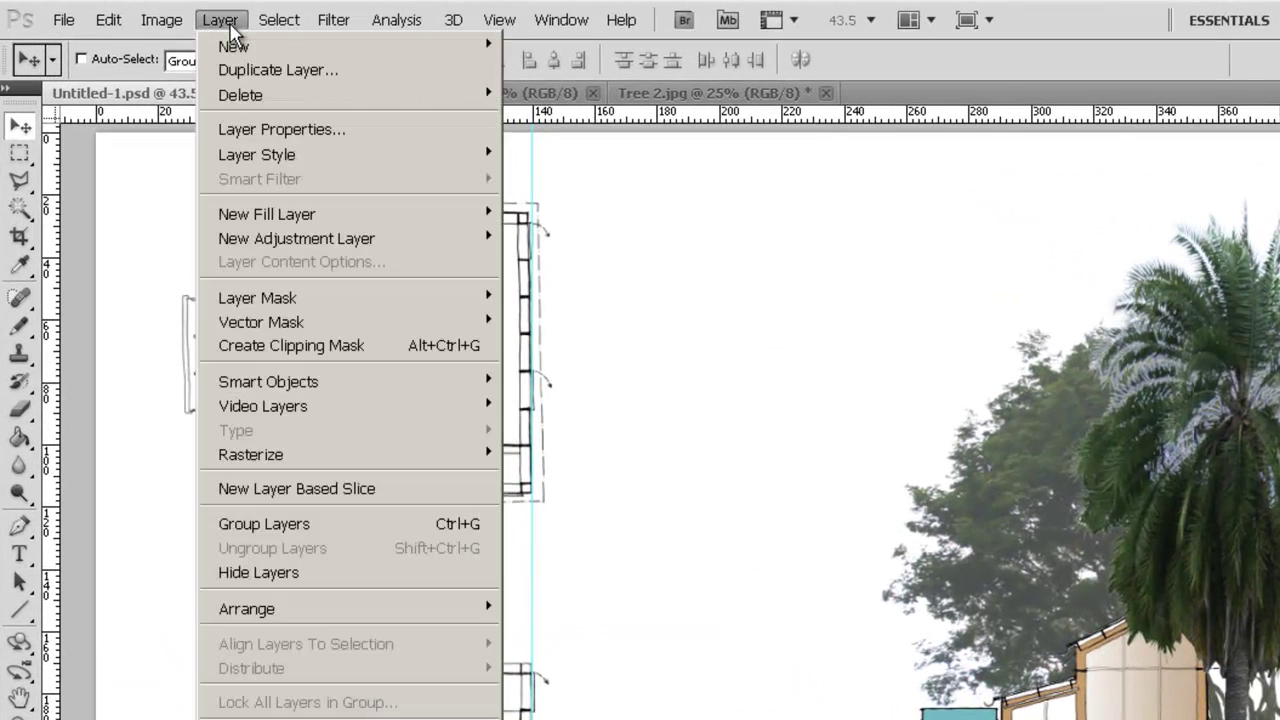
Load the saved Section Mask channel of Untitled-1.psd as a new selection
mouse_move(290, 28)
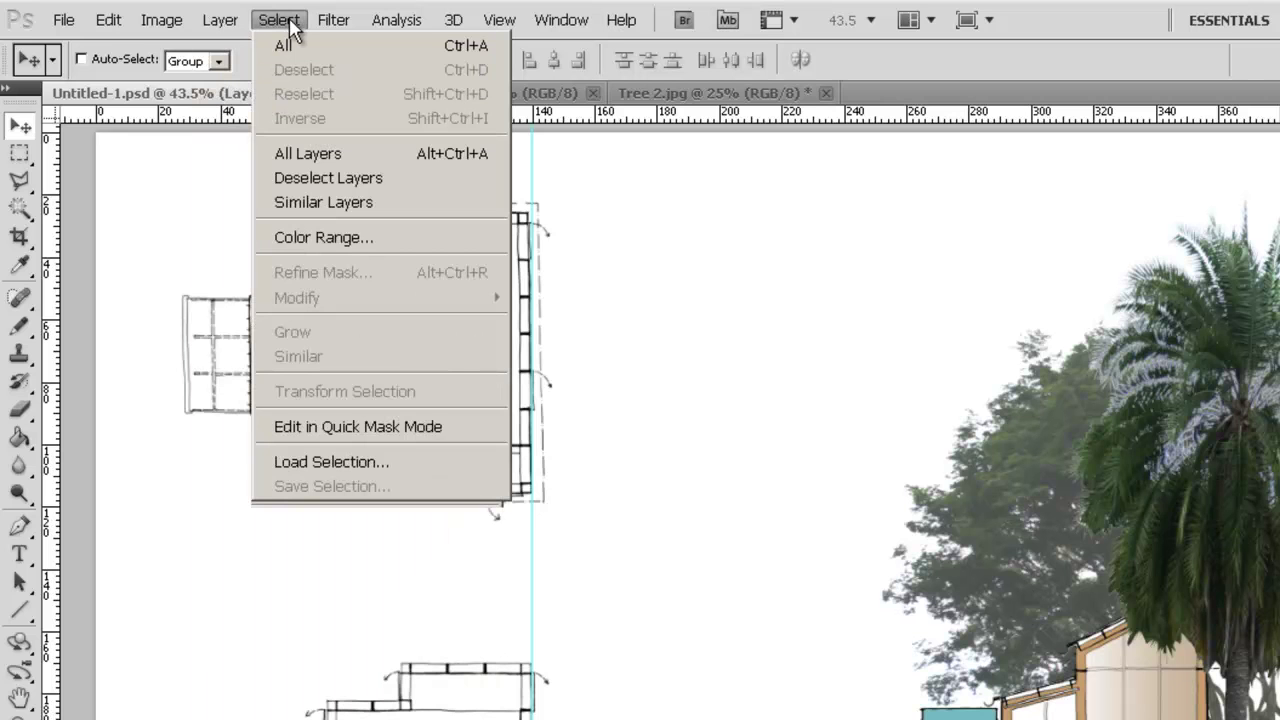
click(285, 463)
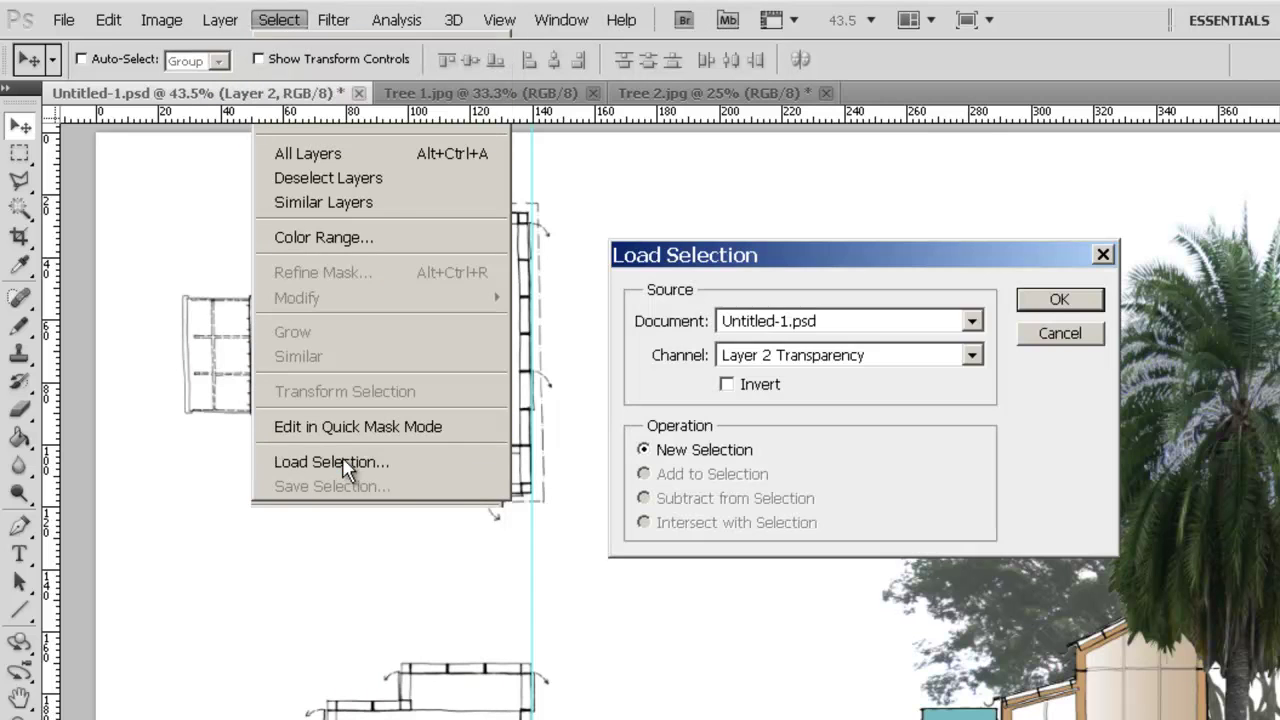
click(898, 358)
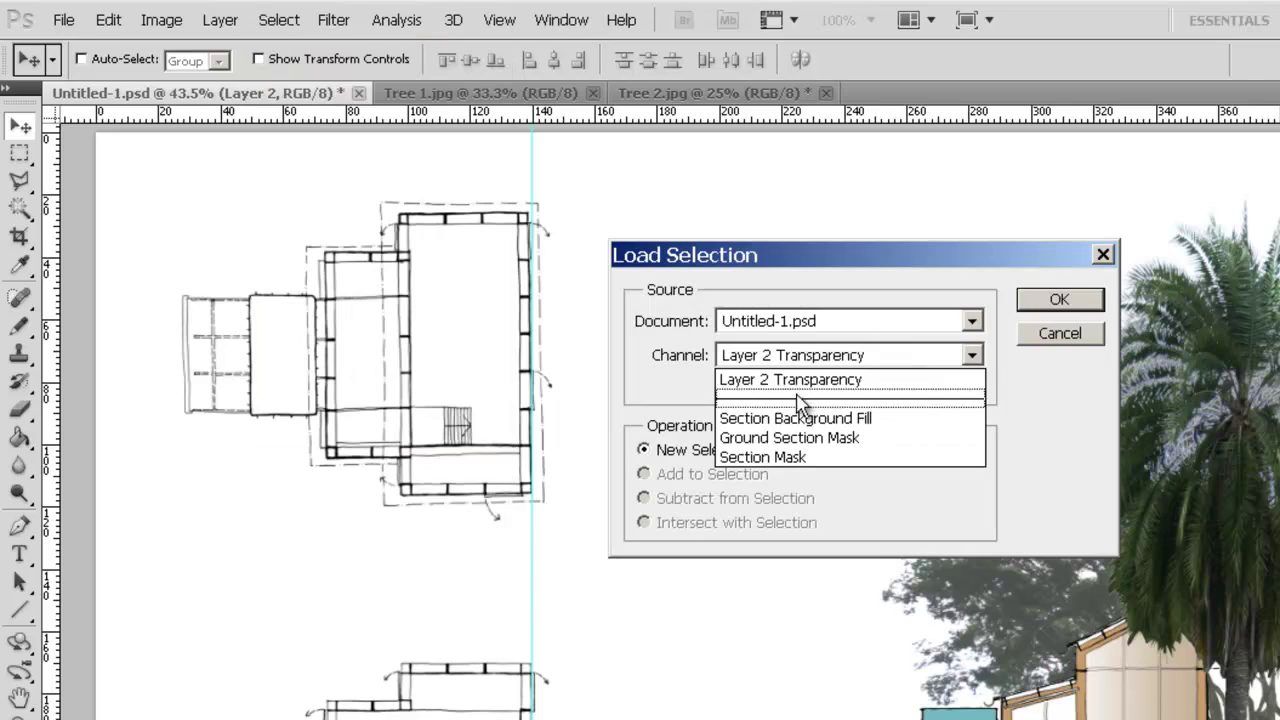
click(800, 457)
click(1059, 300)
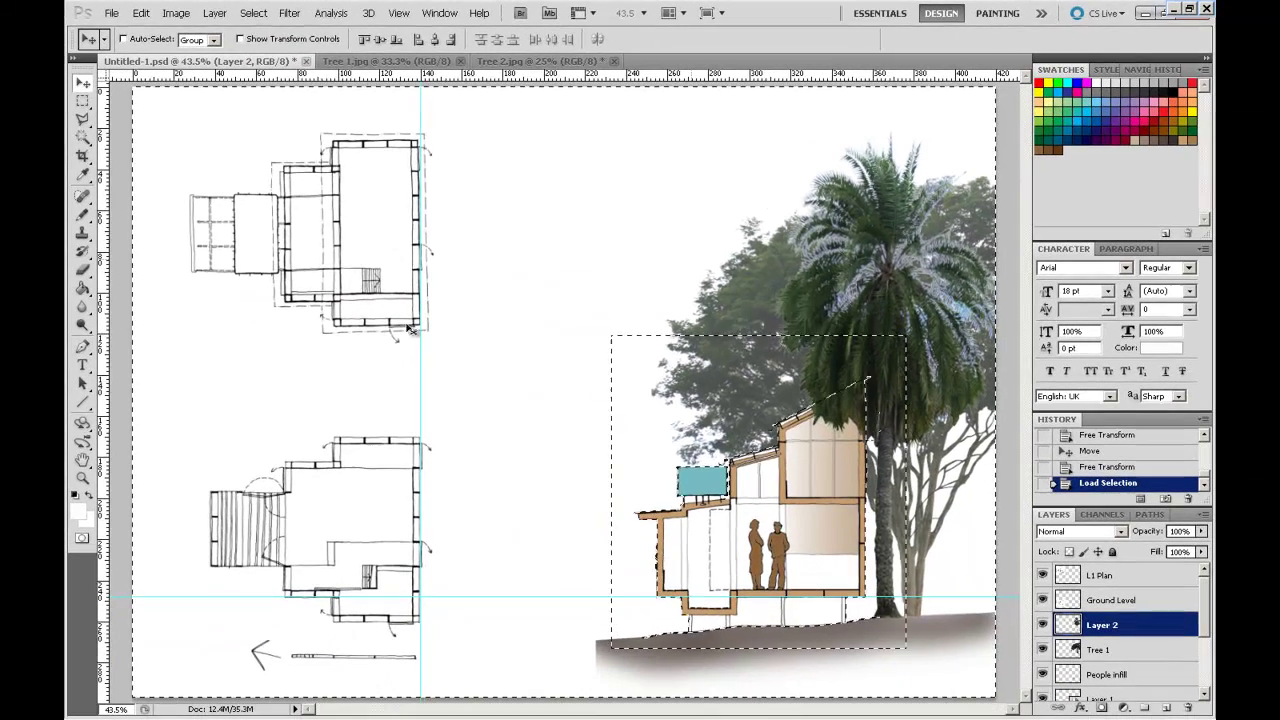
Erase the palm fronds overlapping the house on Layer 2 within the loaded mask, and deselect
click(83, 270)
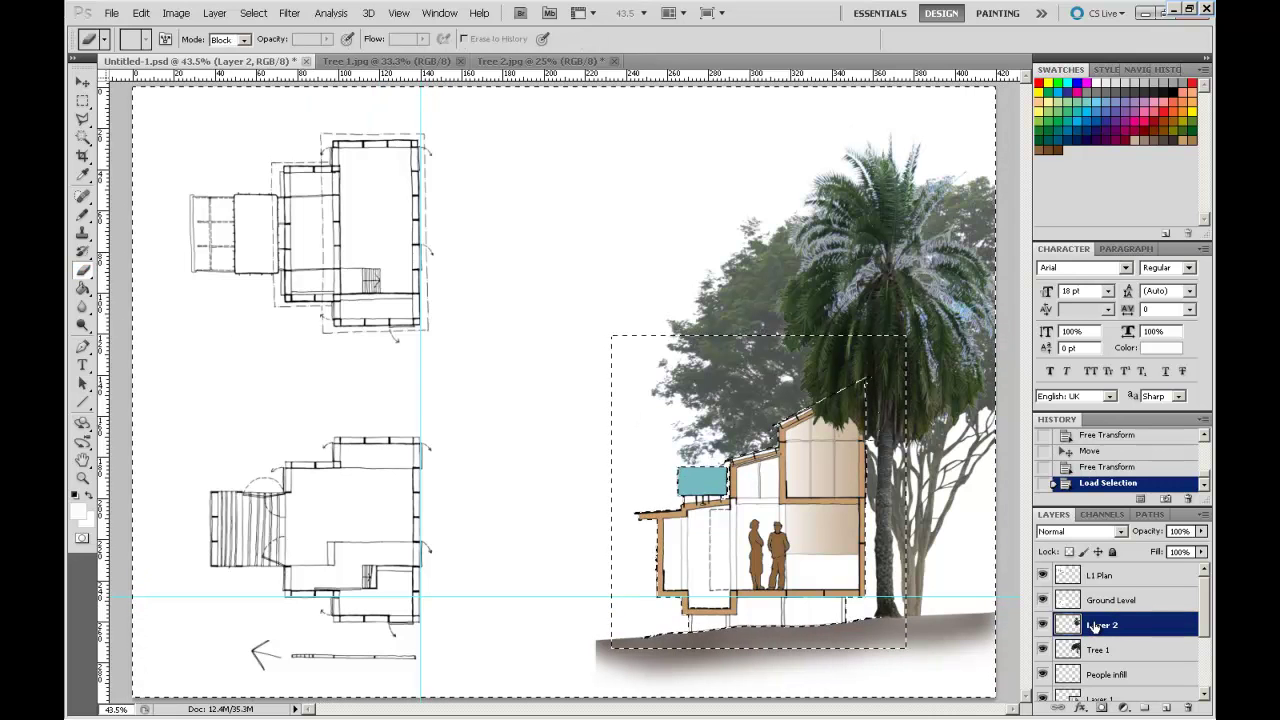
mouse_move(845, 453)
mouse_down()
mouse_move(875, 369)
mouse_move(848, 382)
mouse_move(871, 372)
mouse_move(871, 449)
mouse_move(860, 410)
mouse_move(823, 434)
mouse_move(826, 414)
mouse_move(799, 406)
mouse_move(844, 390)
mouse_move(786, 434)
mouse_move(852, 425)
mouse_move(845, 466)
mouse_move(834, 466)
mouse_move(863, 429)
mouse_move(843, 462)
mouse_up()
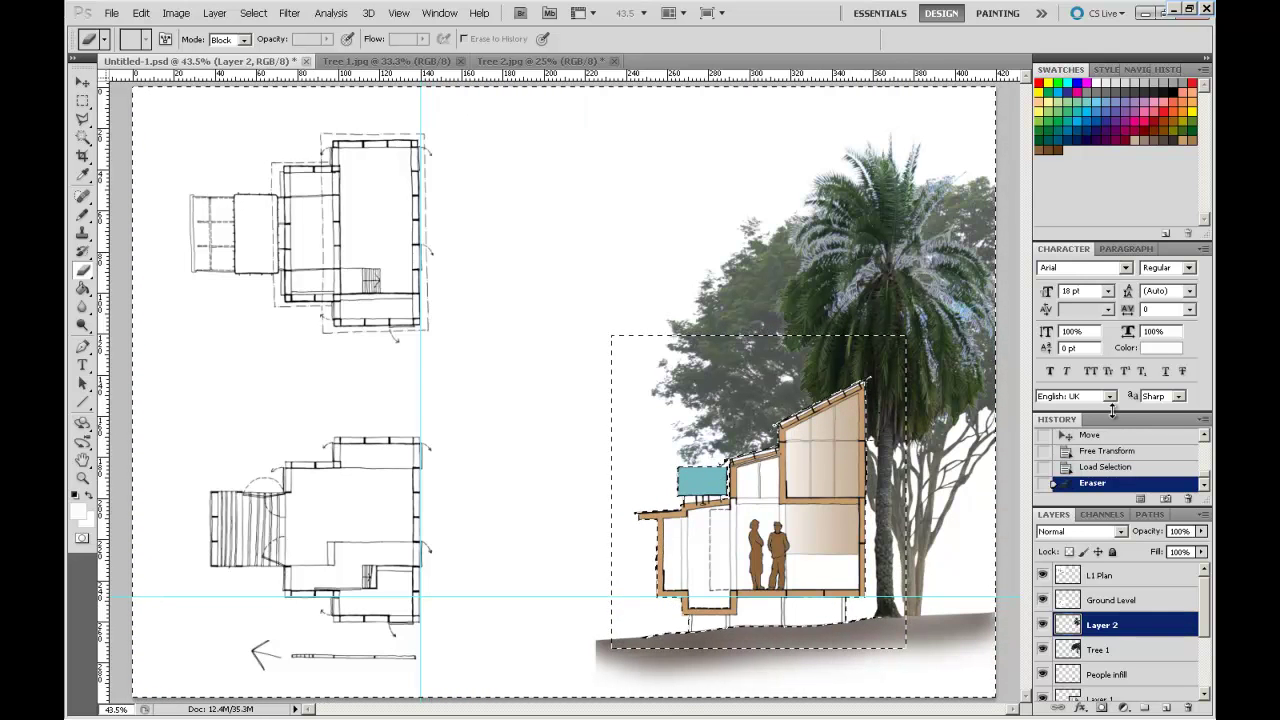
key(ctrl+d)
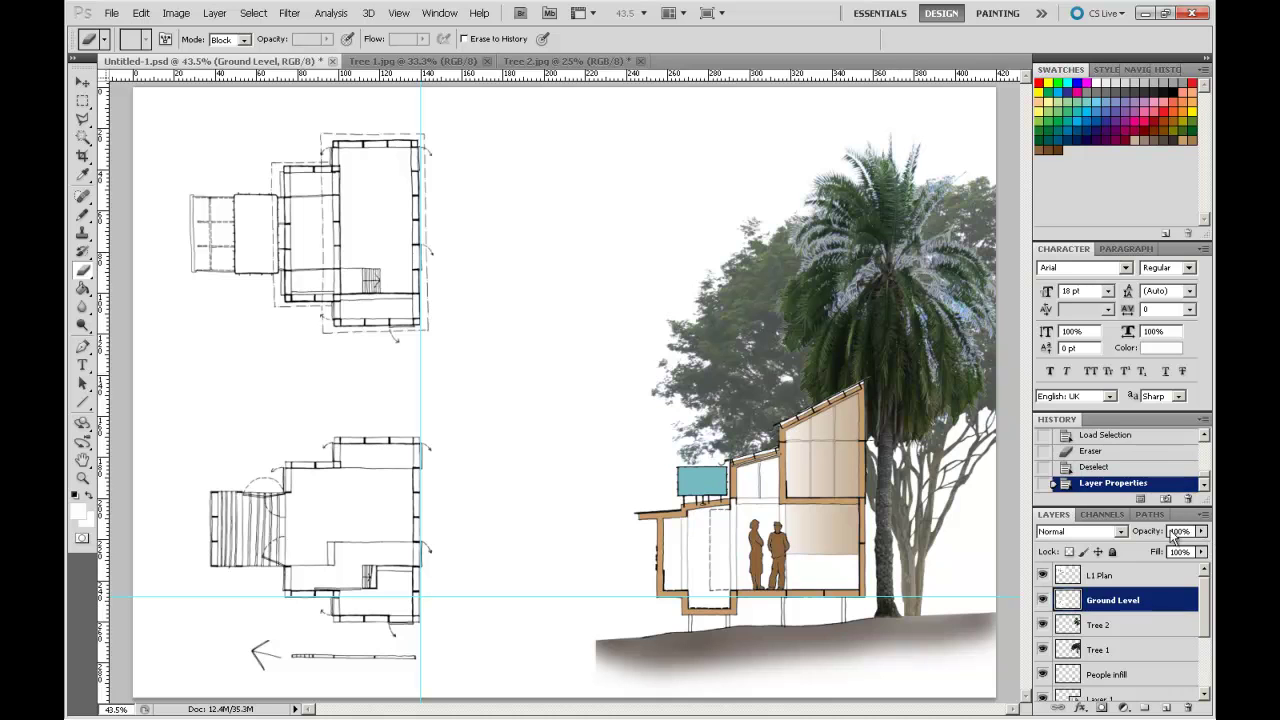
Reduce the Tree 1 layer's opacity to 53%
click(1117, 652)
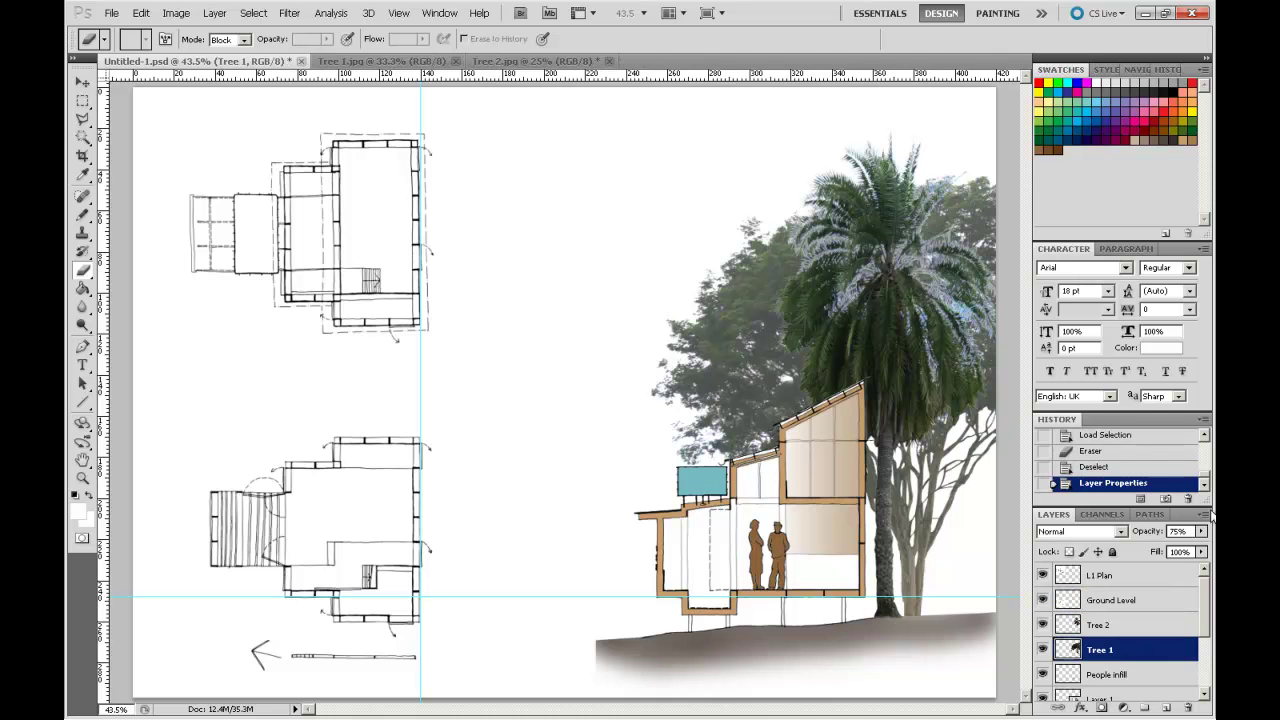
click(1201, 532)
drag(1174, 553, 1165, 553)
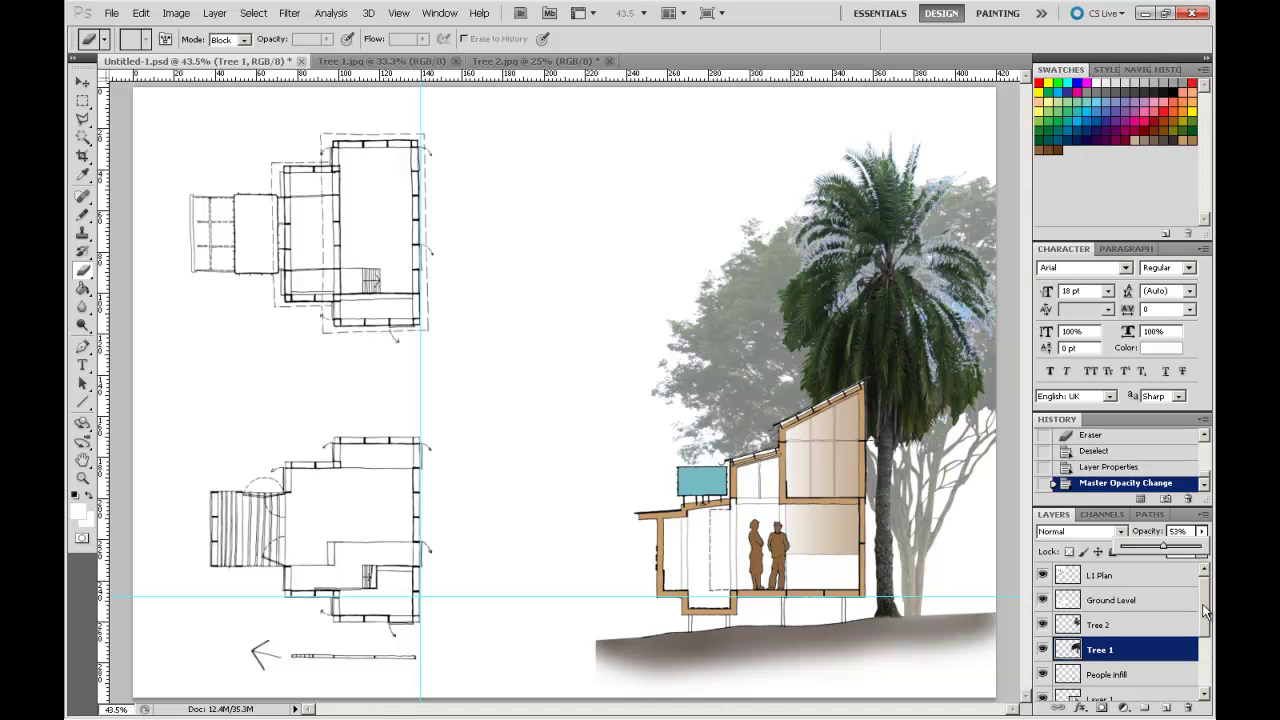
Create a new layer group above Tree 1 and name it Trees
scroll(1205, 612, down, 4)
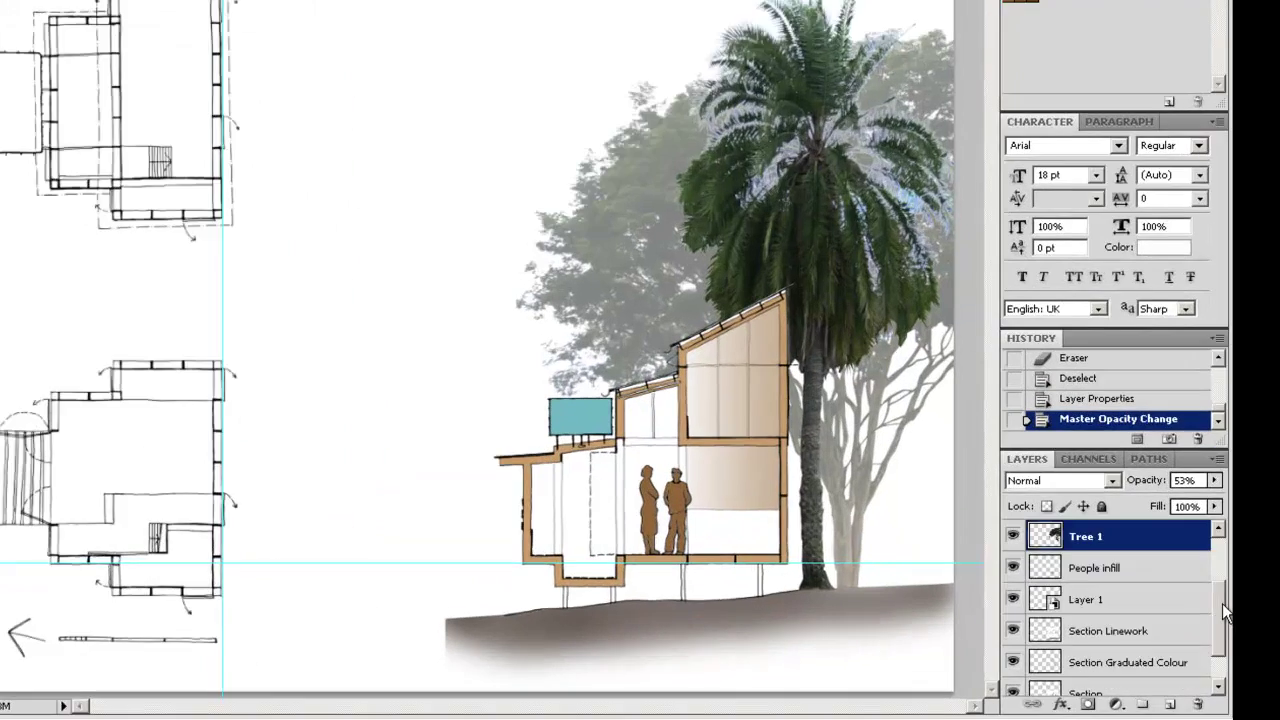
drag(1222, 603, 1252, 469)
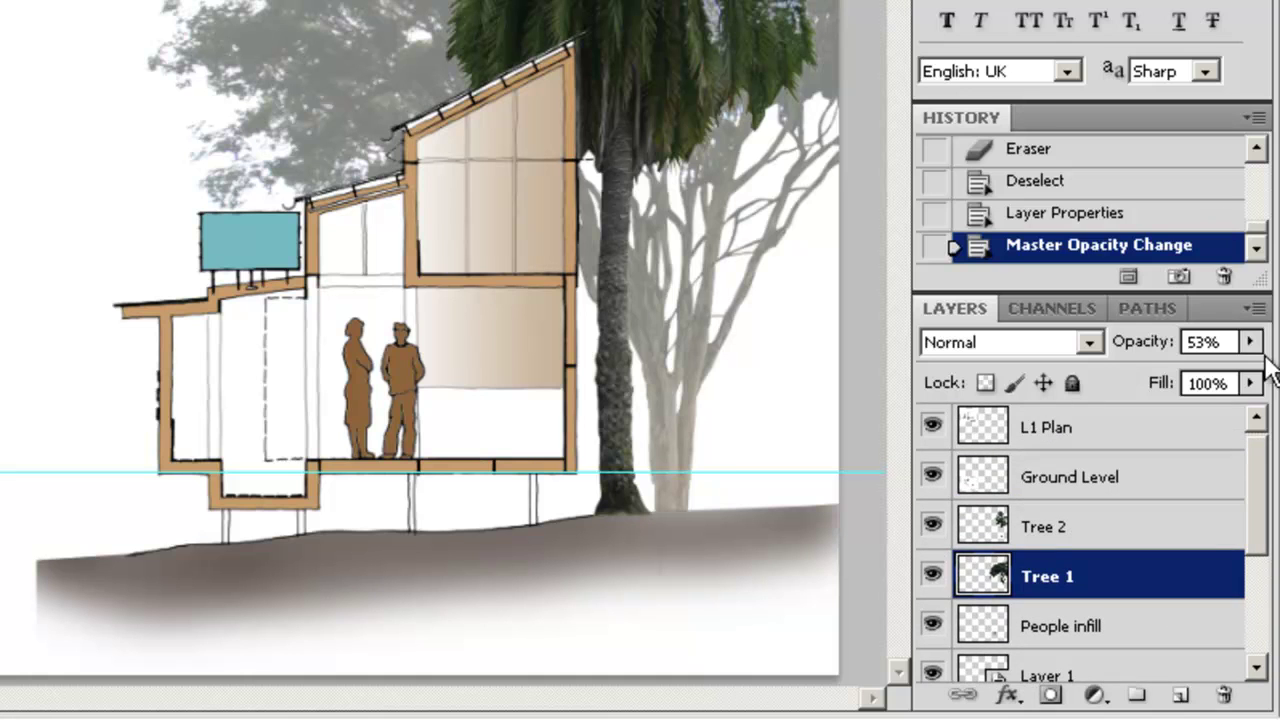
drag(1262, 490, 1264, 620)
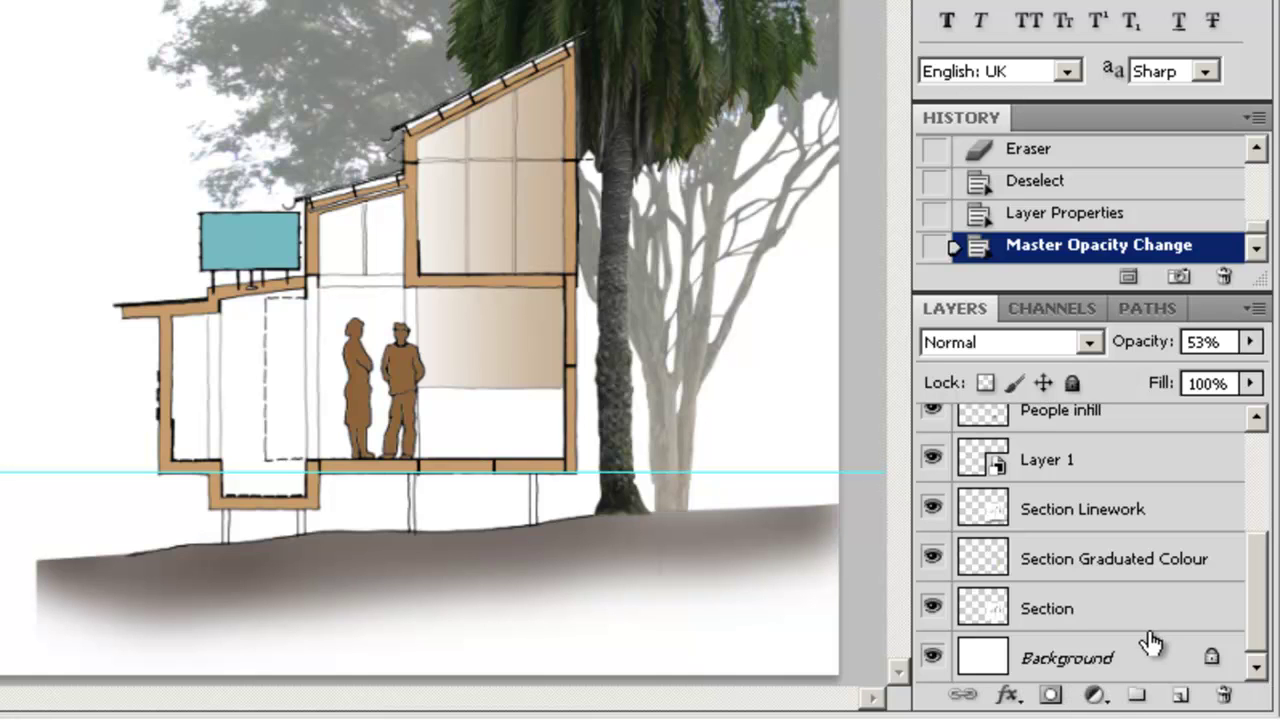
click(1138, 700)
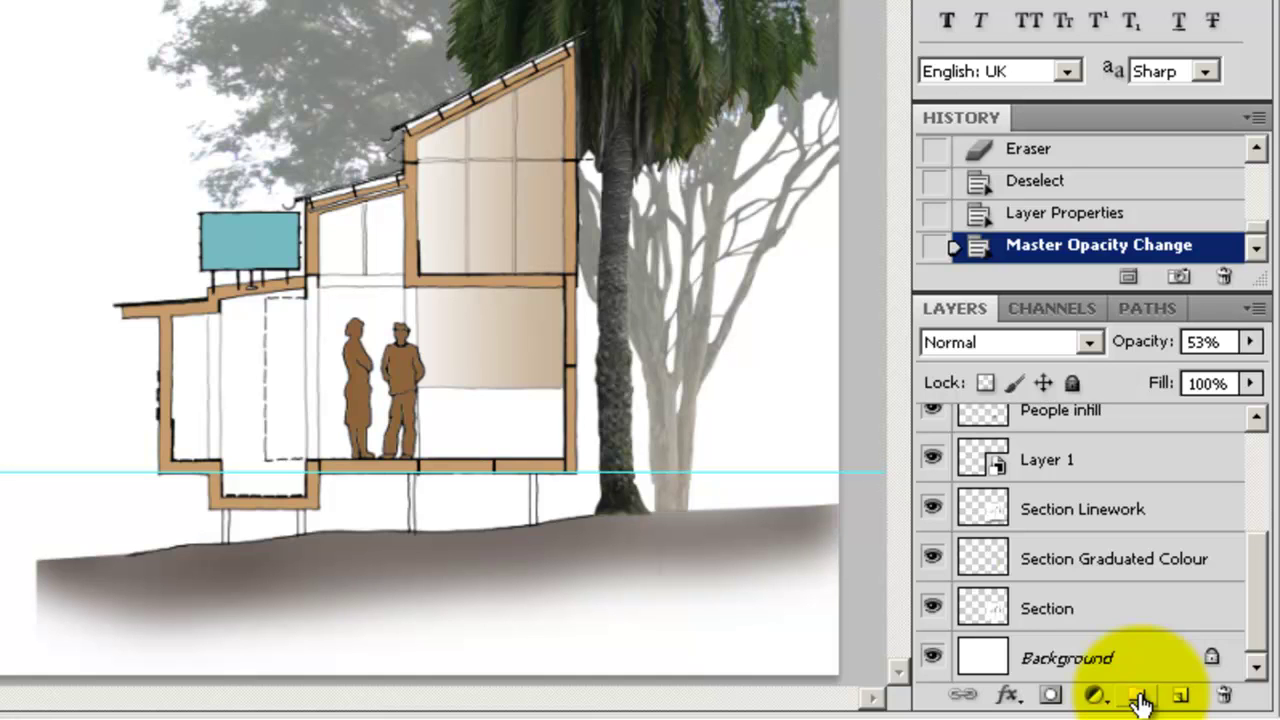
click(1138, 699)
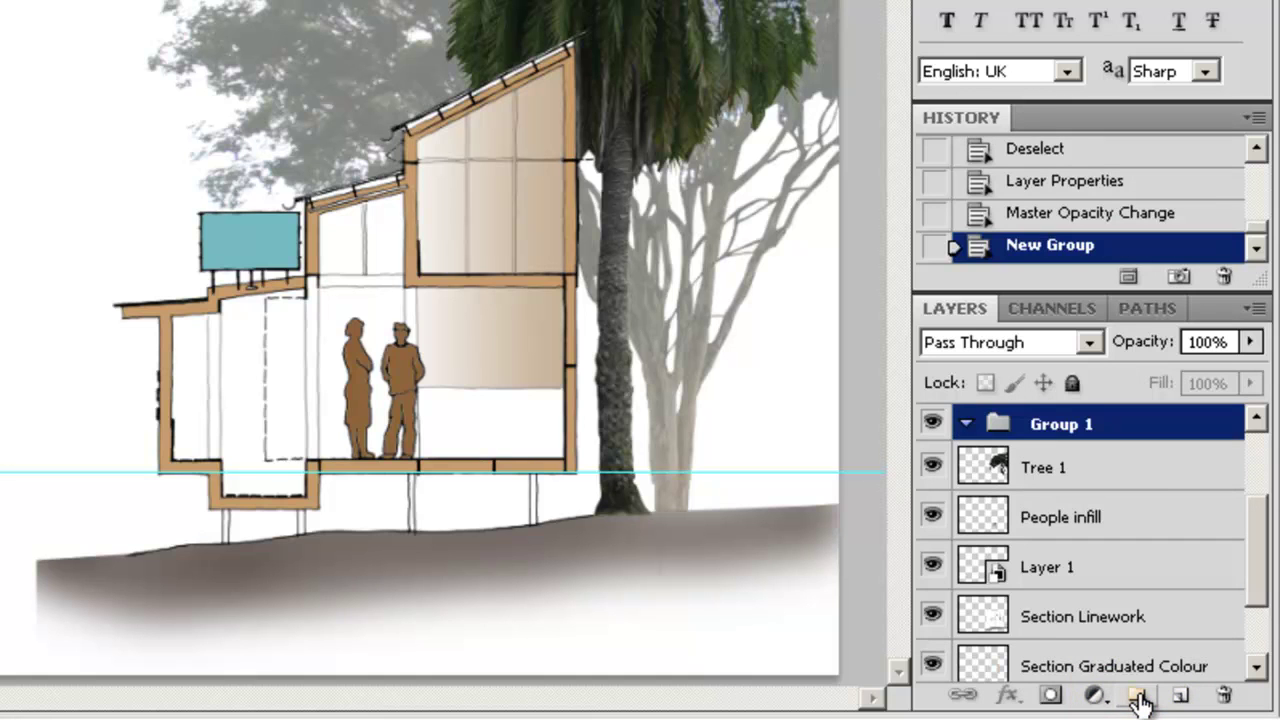
double_click(1085, 425)
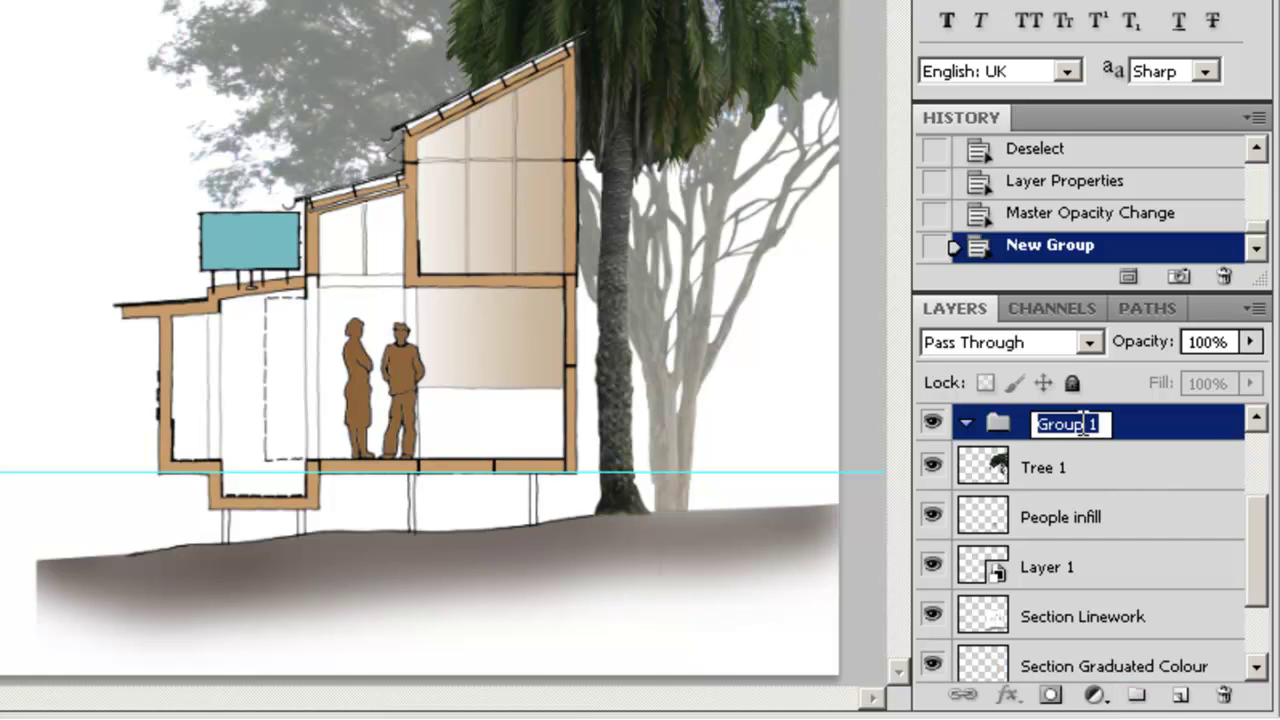
text(Trees)
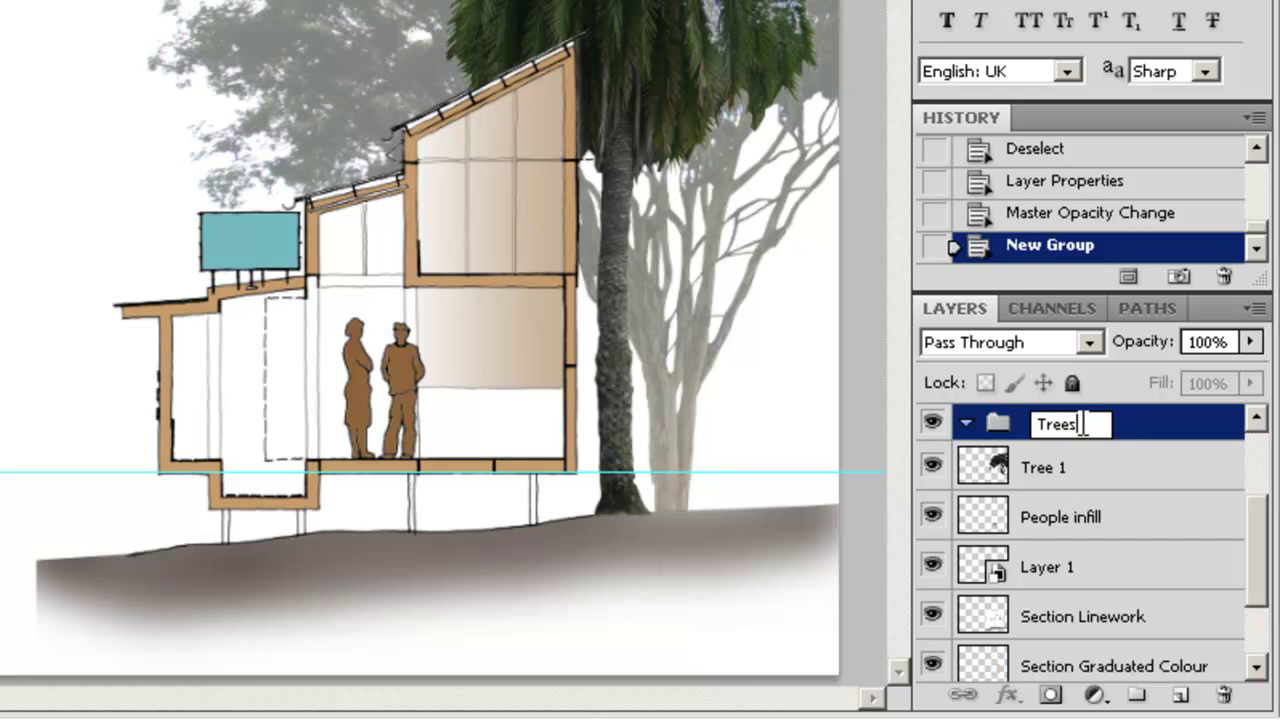
Move the Tree 1 and Tree 2 layers into the Trees group, with Tree 2 below Tree 1, and collapse the group
click(1120, 462)
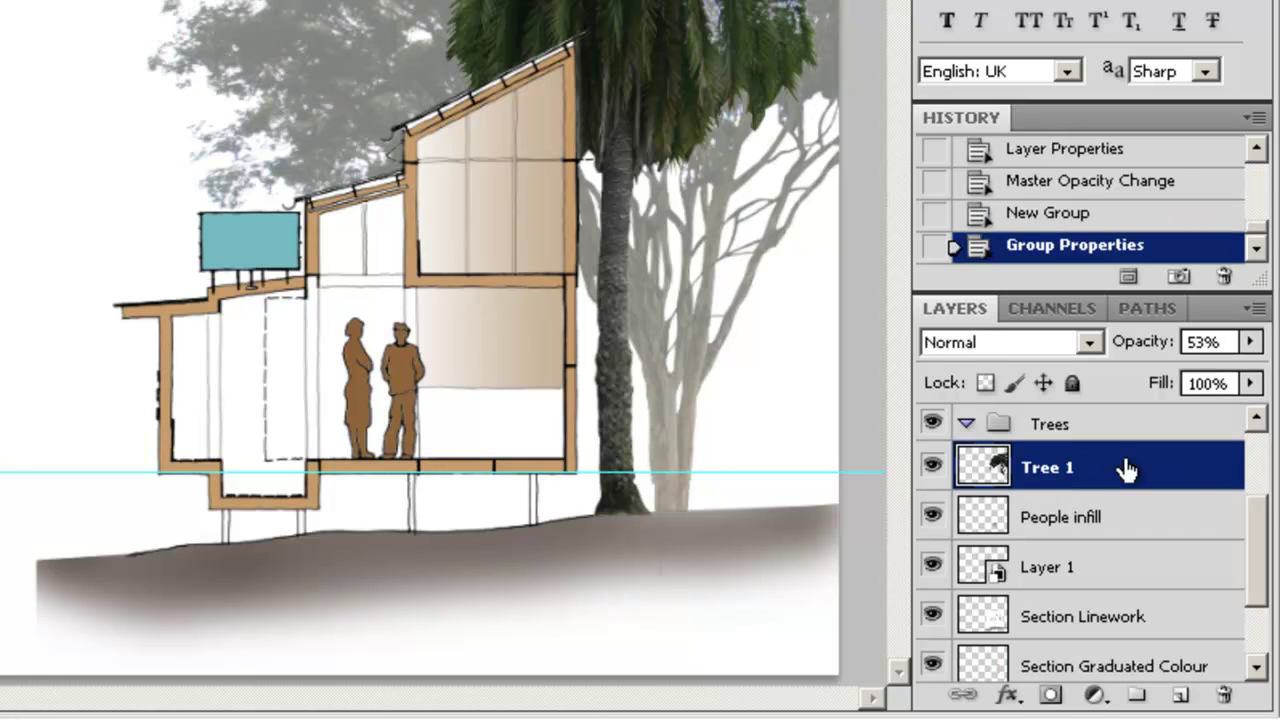
mouse_move(1043, 440)
mouse_down()
mouse_move(1037, 418)
mouse_move(1048, 432)
mouse_up()
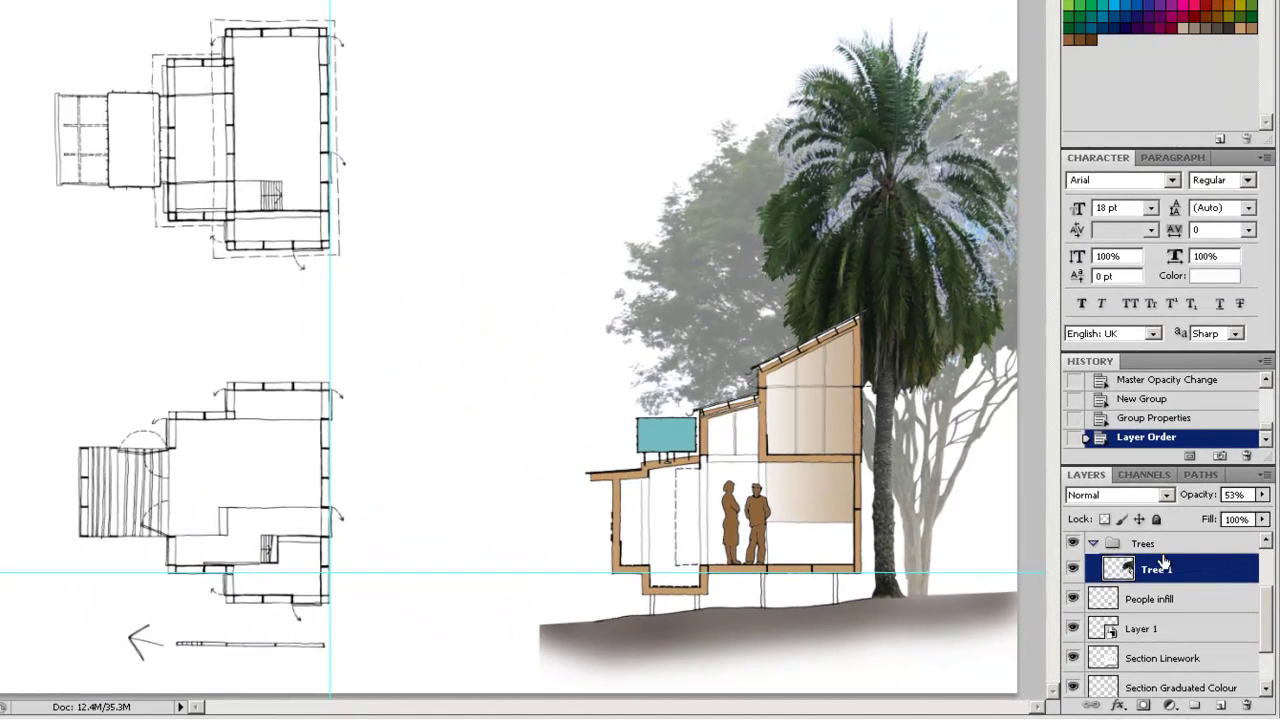
scroll(1193, 568, up, 1)
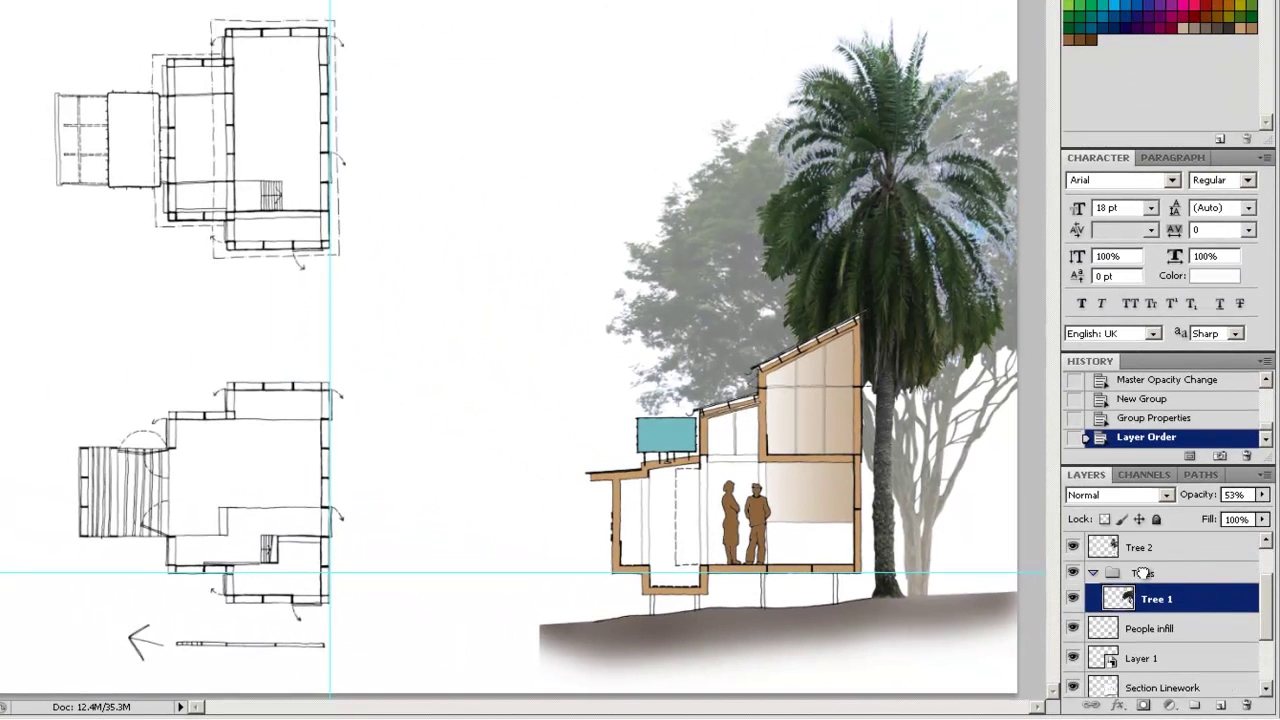
drag(1141, 573, 1254, 588)
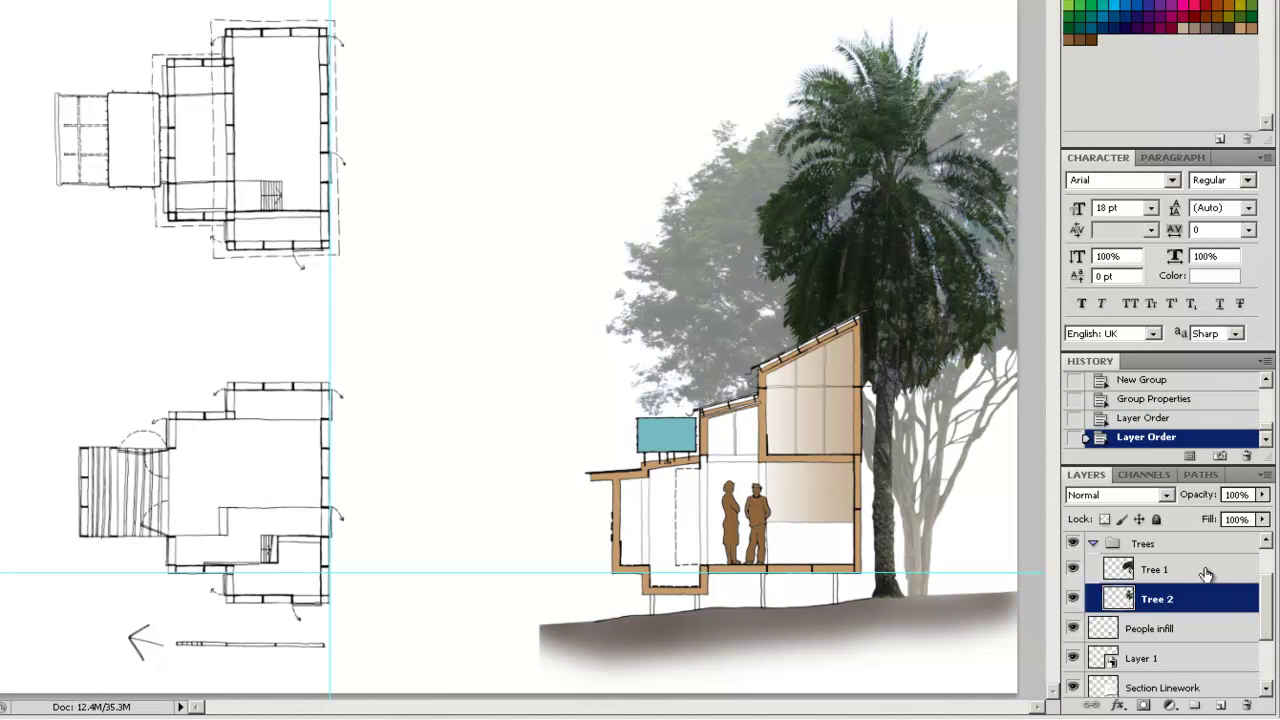
mouse_move(1157, 598)
mouse_down()
mouse_move(1166, 568)
mouse_move(1174, 600)
mouse_up()
mouse_move(1163, 599)
mouse_down()
mouse_move(1174, 570)
mouse_move(1190, 605)
mouse_up()
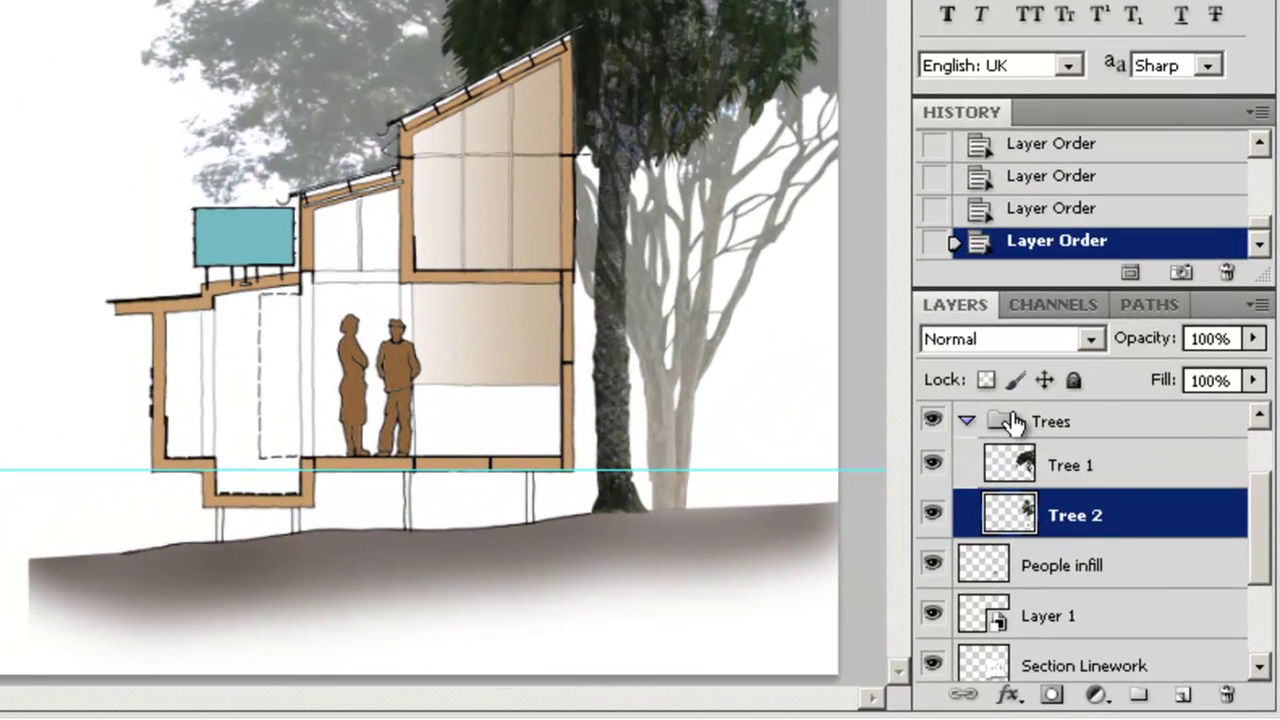
click(967, 421)
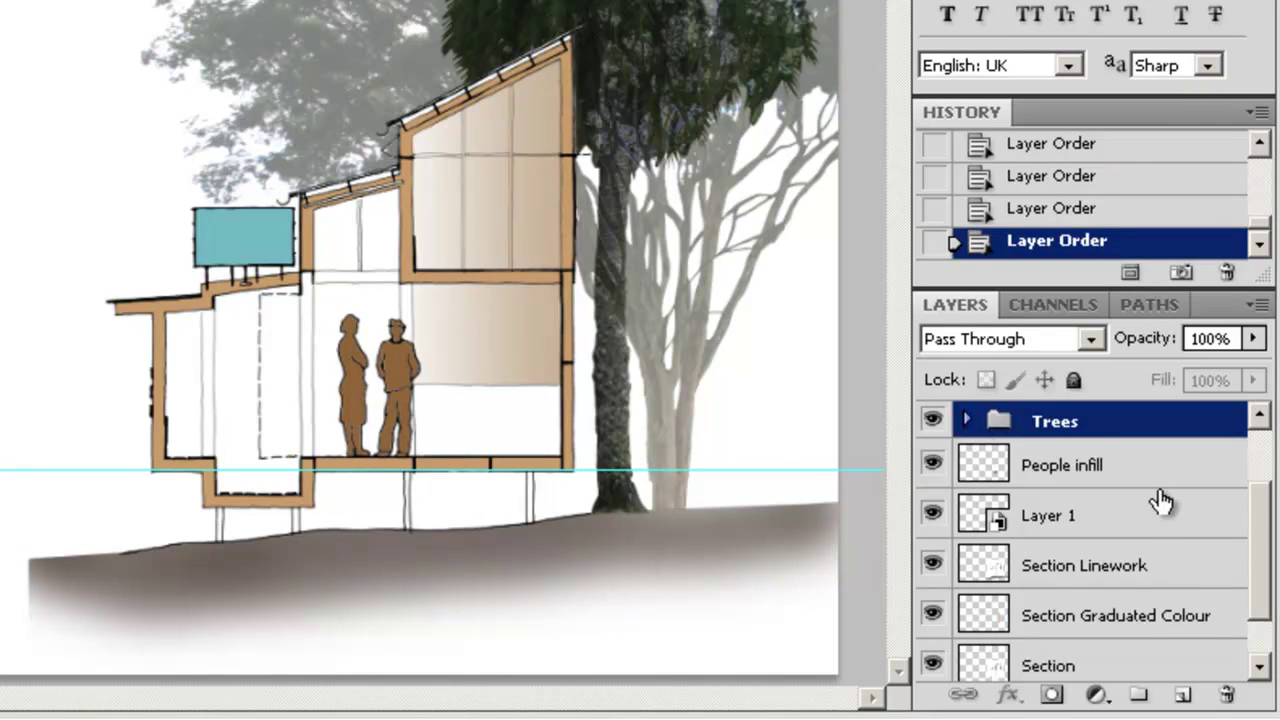
Create a layer group named People, move People infill and Layer 1 into it, and collapse the group
click(1141, 697)
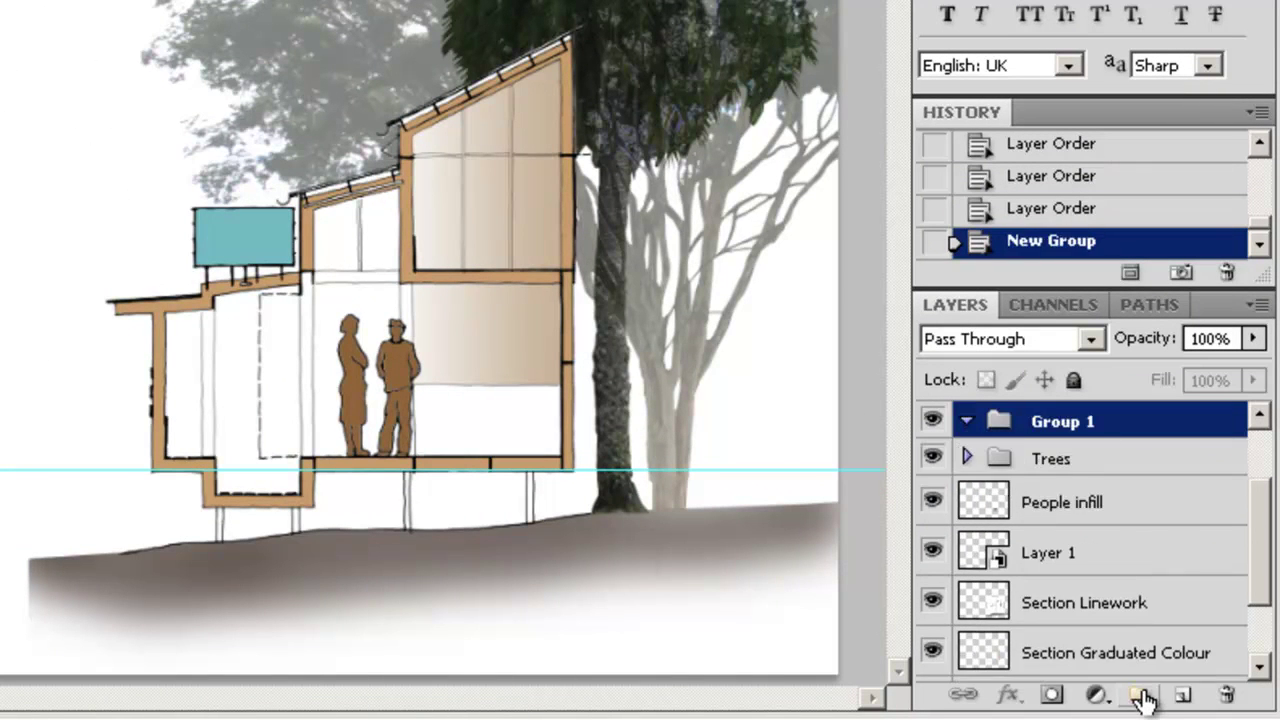
double_click(1087, 421)
text(People)
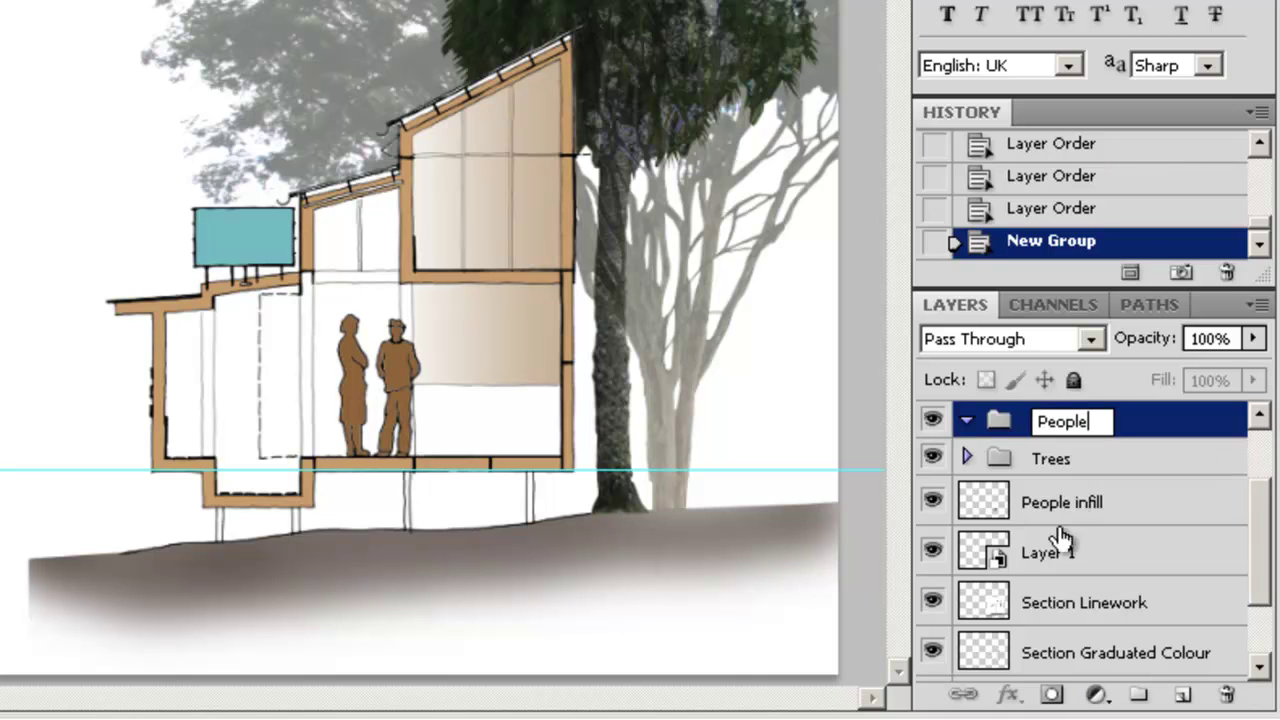
drag(1077, 508, 1080, 423)
drag(1074, 554, 1002, 458)
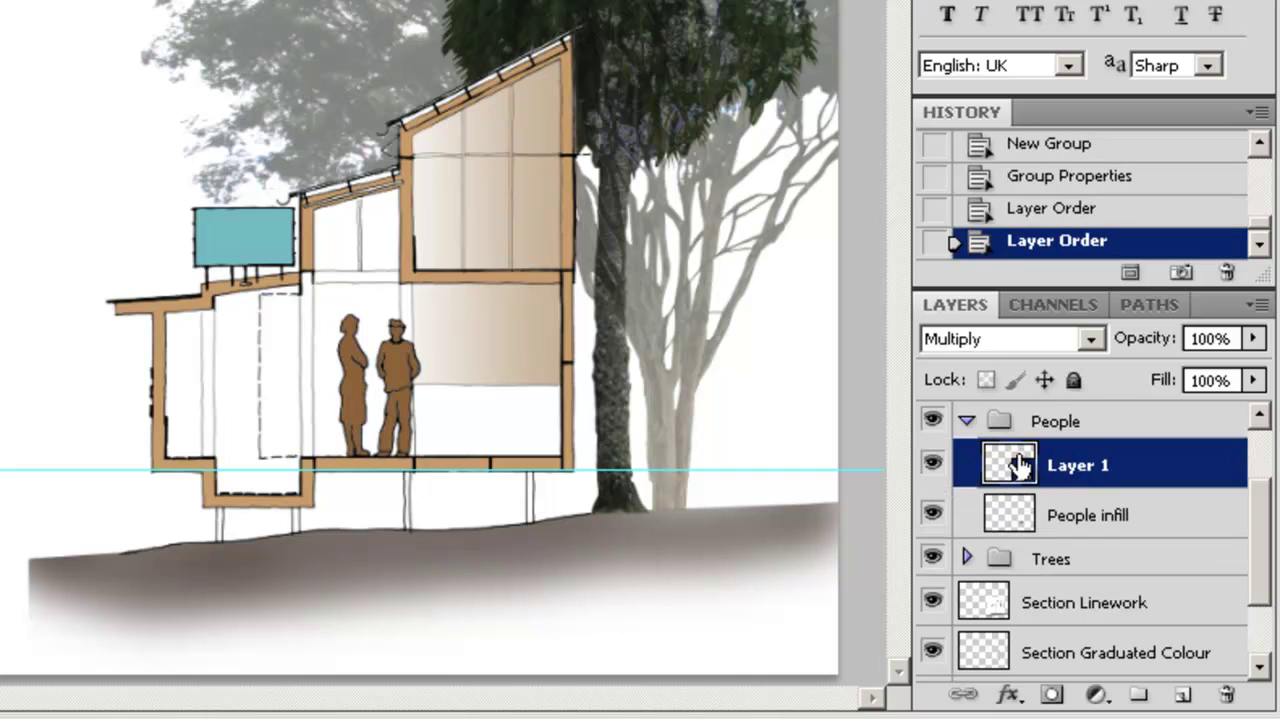
click(966, 423)
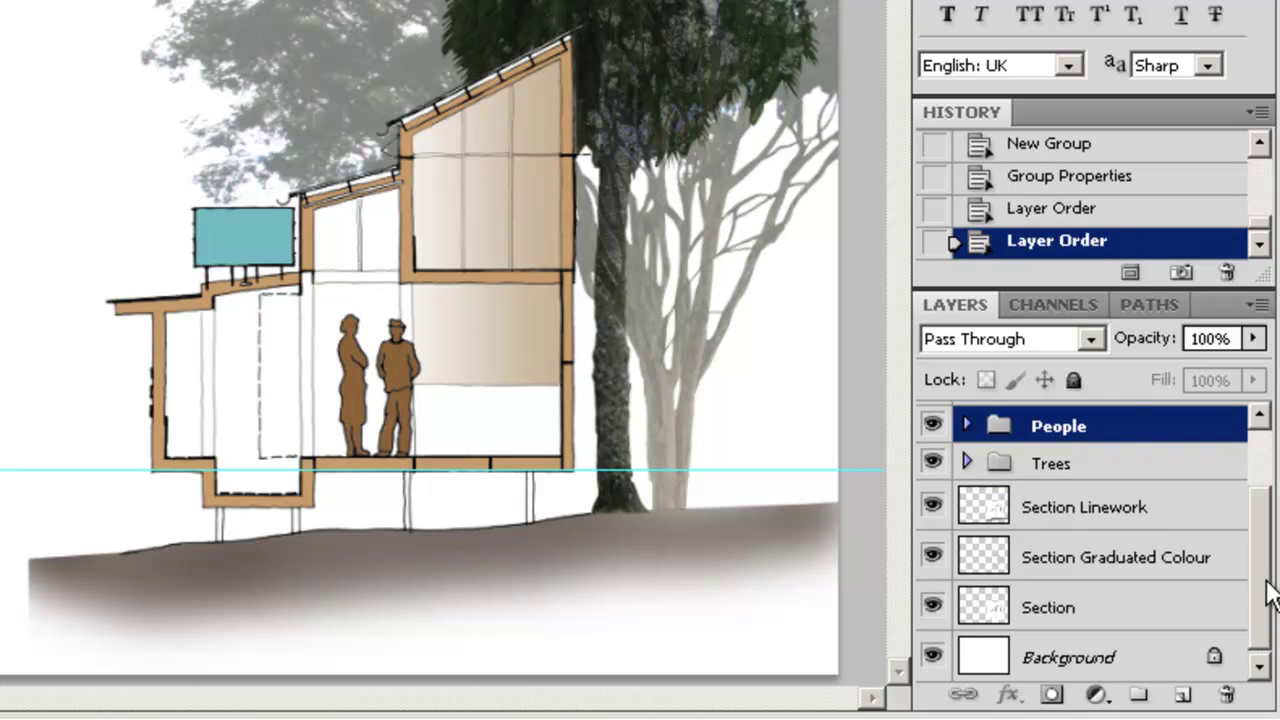
Create a layer group named Section below Trees holding Section Linework, Section Graduated Colour and Section, and collapse it
click(1139, 696)
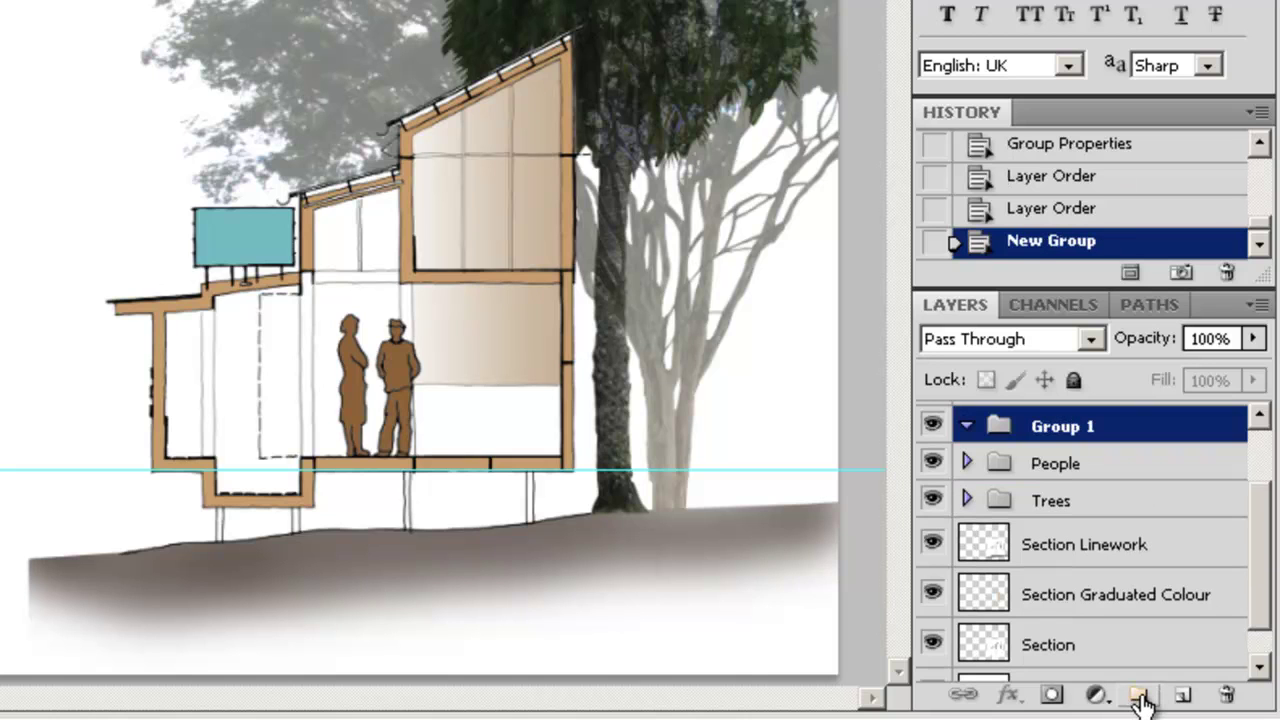
double_click(1093, 430)
text(Section)
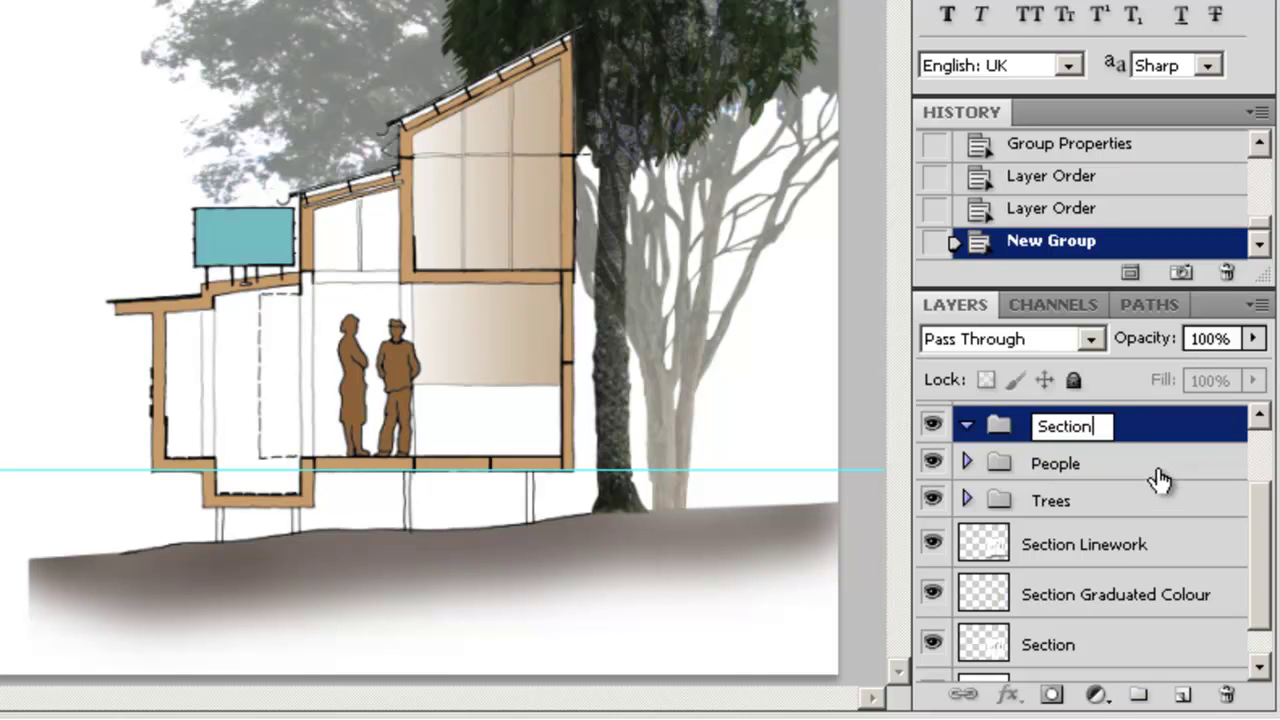
drag(1128, 640, 1050, 498)
drag(1062, 604, 1068, 507)
drag(1057, 652, 1070, 507)
scroll(1070, 507, down, 1)
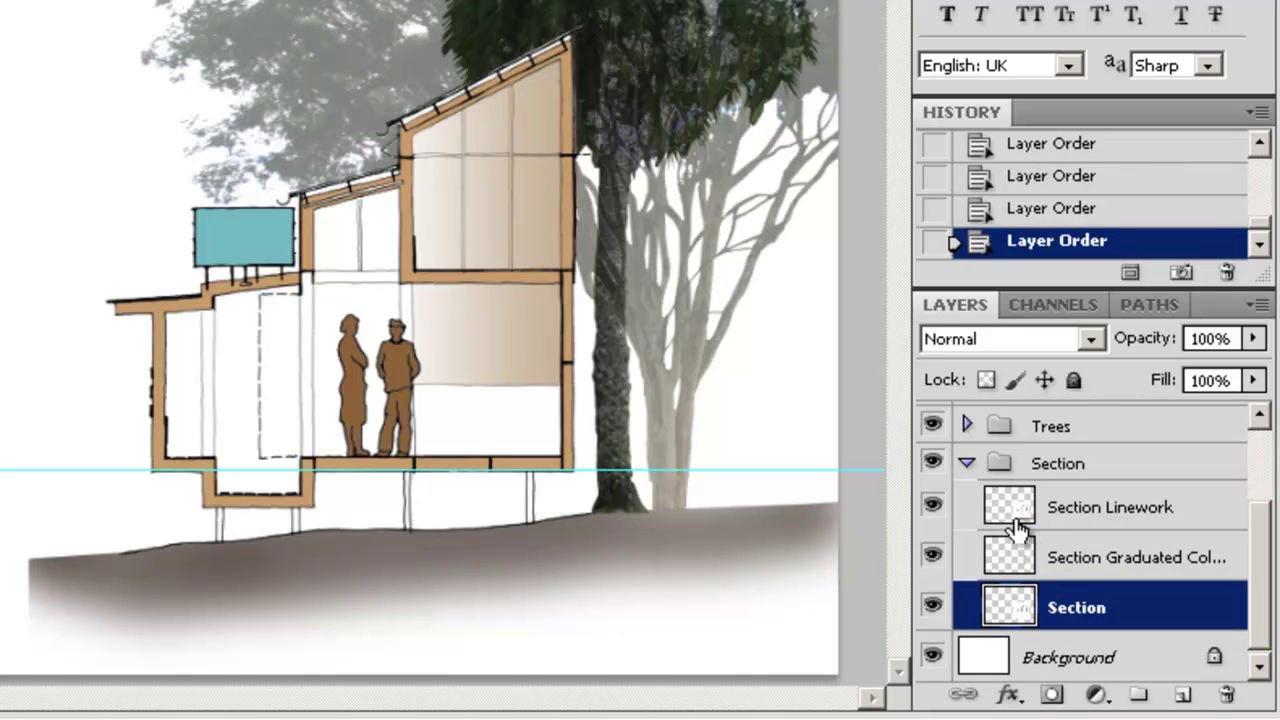
click(967, 467)
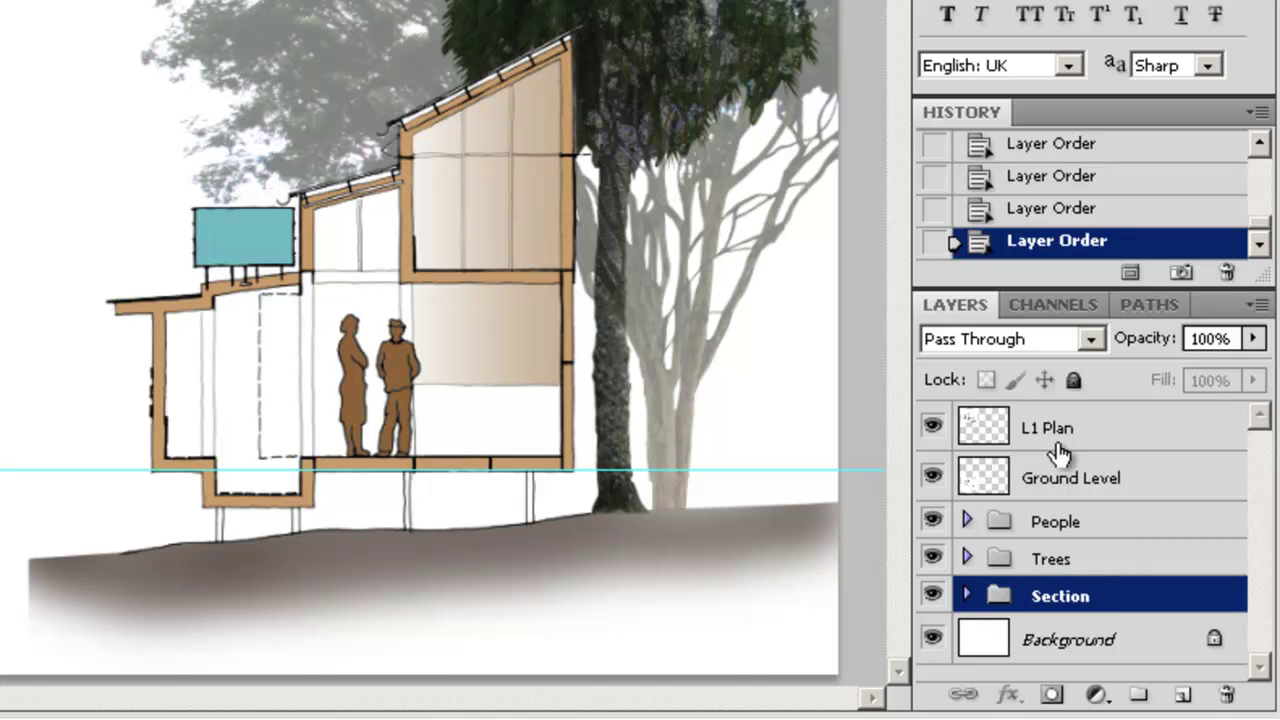
Expand the Section group to review the layers it contains, and collapse it again
click(968, 598)
scroll(965, 570, down, 3)
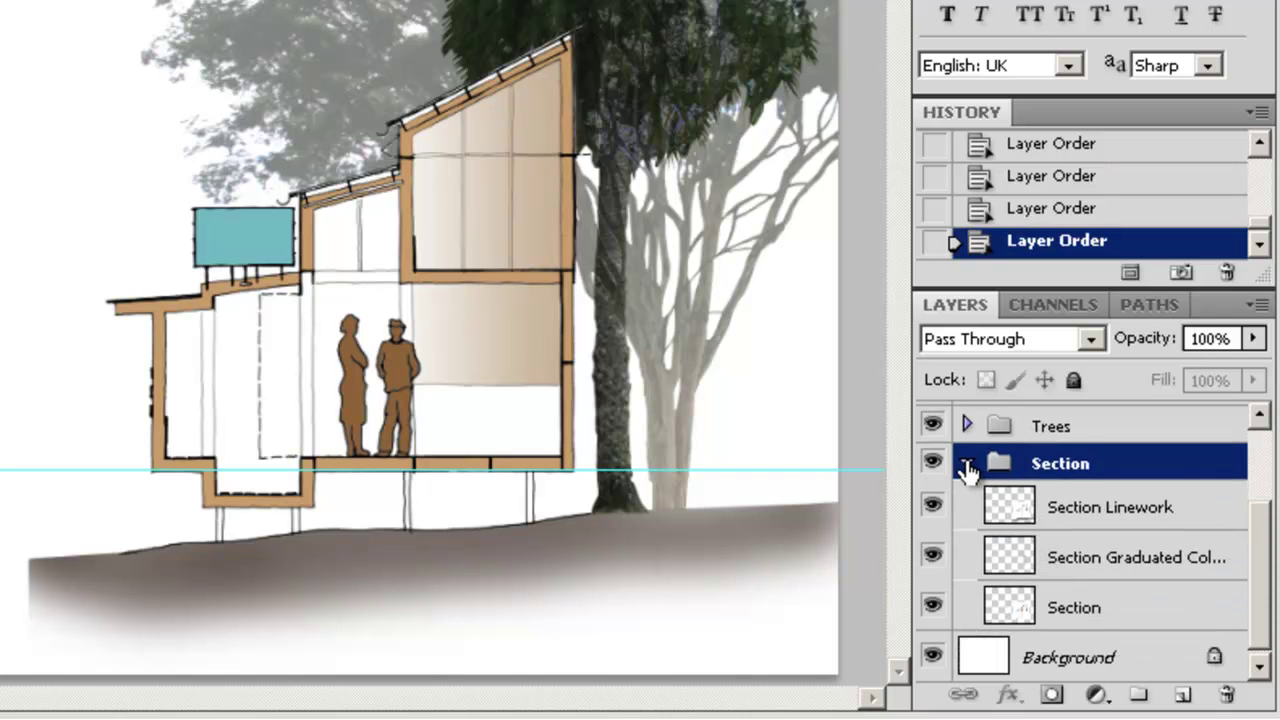
click(967, 466)
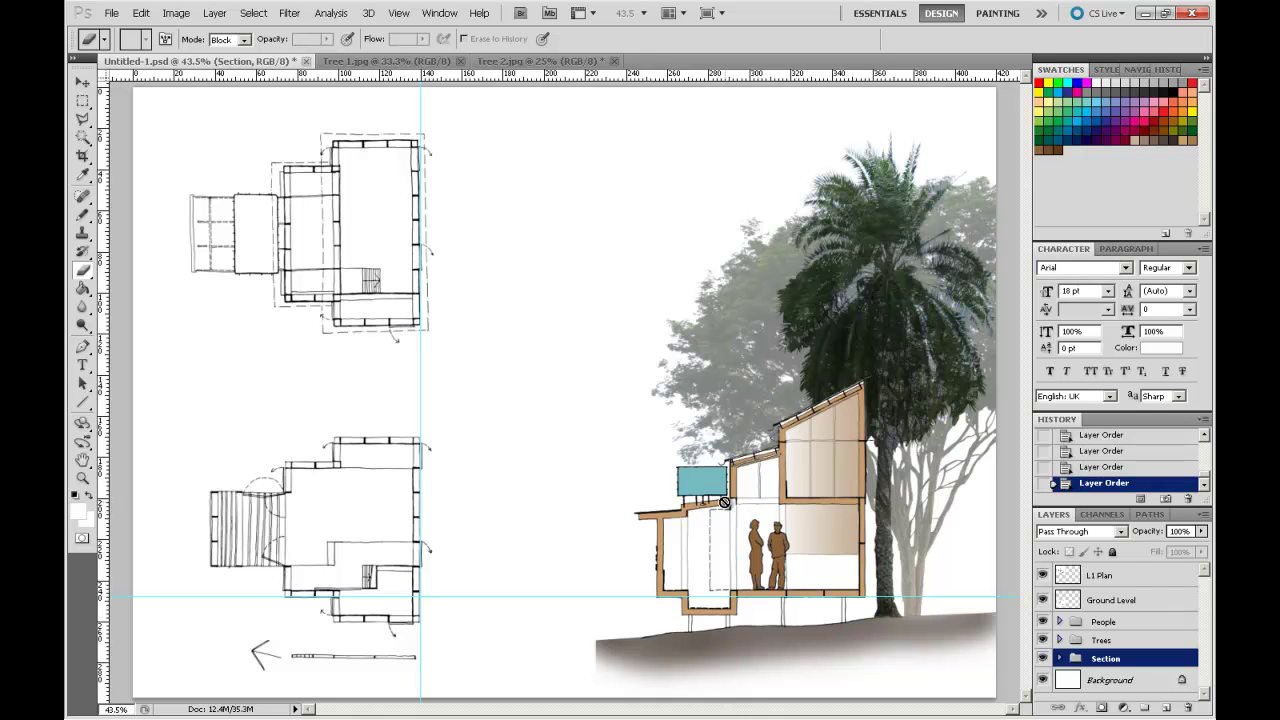
mouse_move(814, 717)
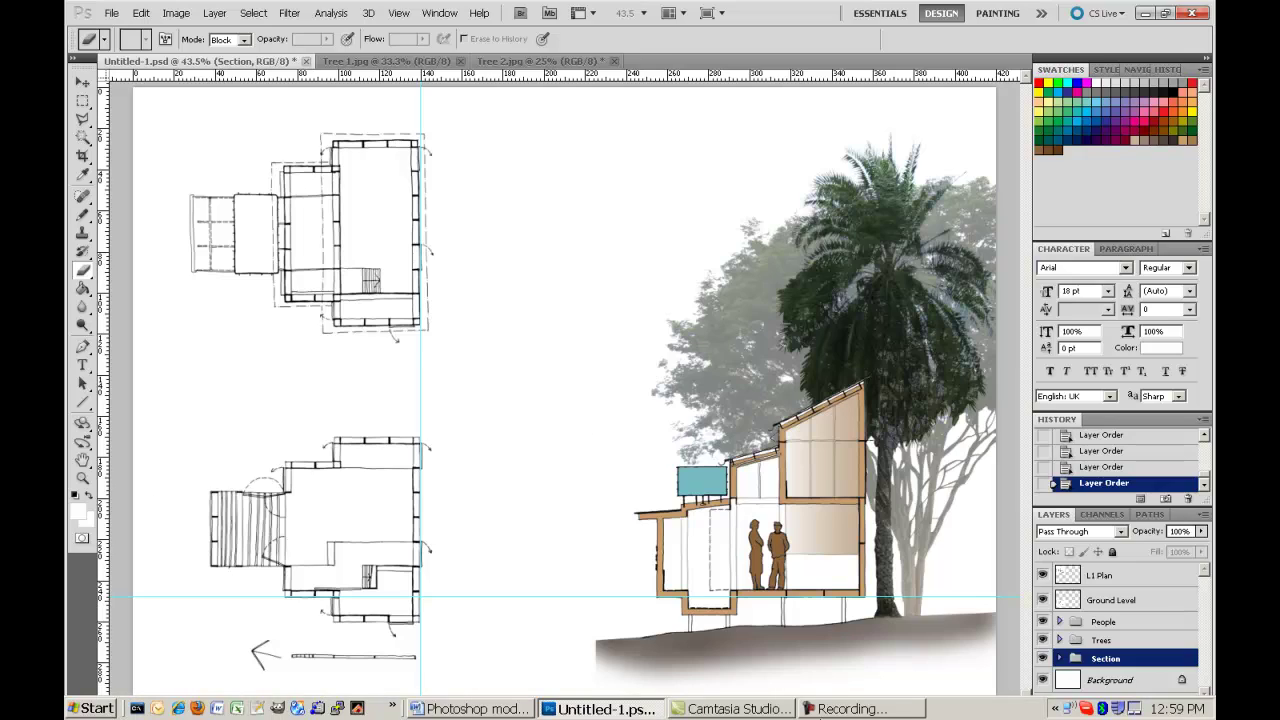